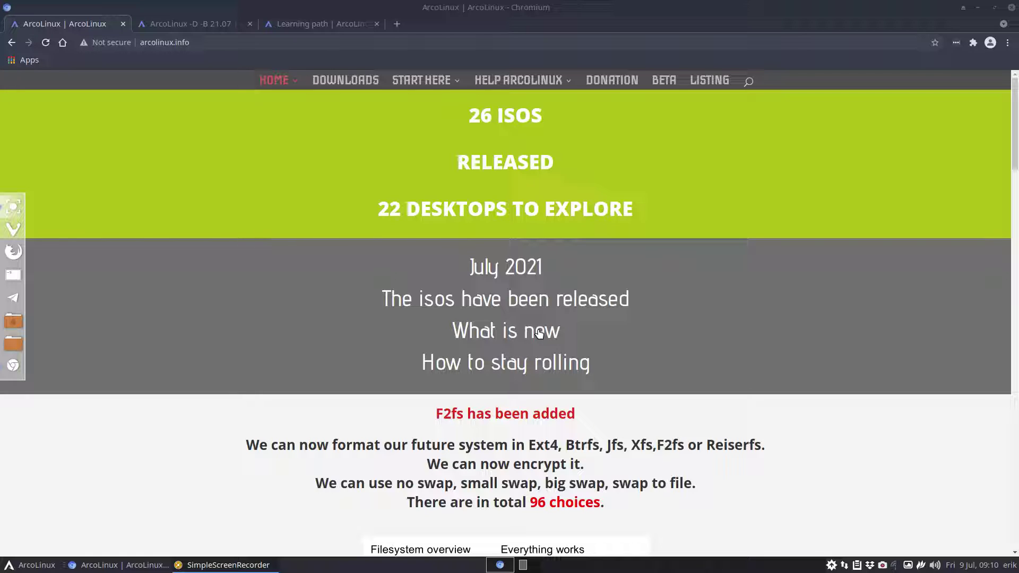
Glance at the July 2021 calendar from the taskbar clock, then scroll to the F2fs announcement
click(967, 568)
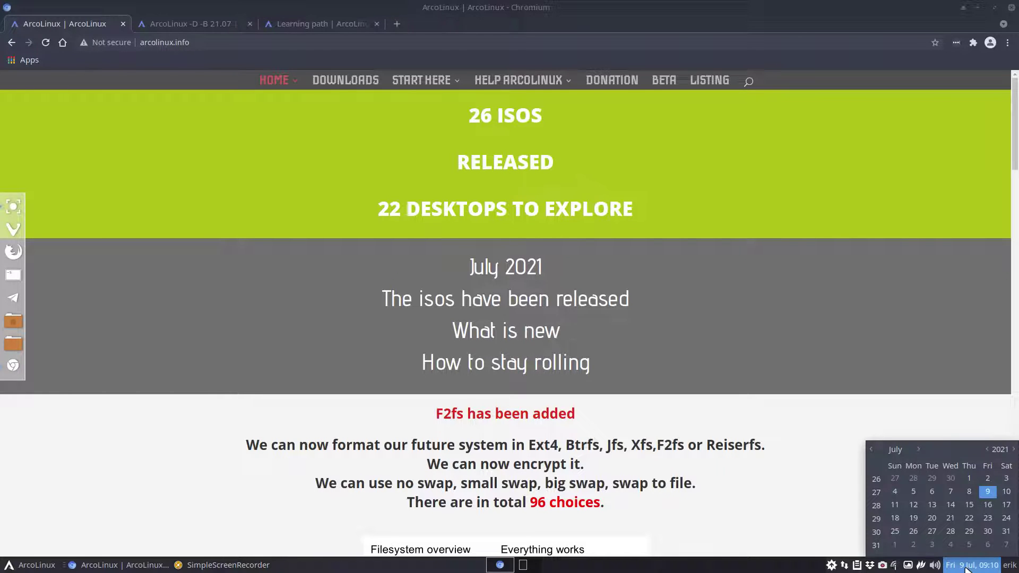
click(573, 326)
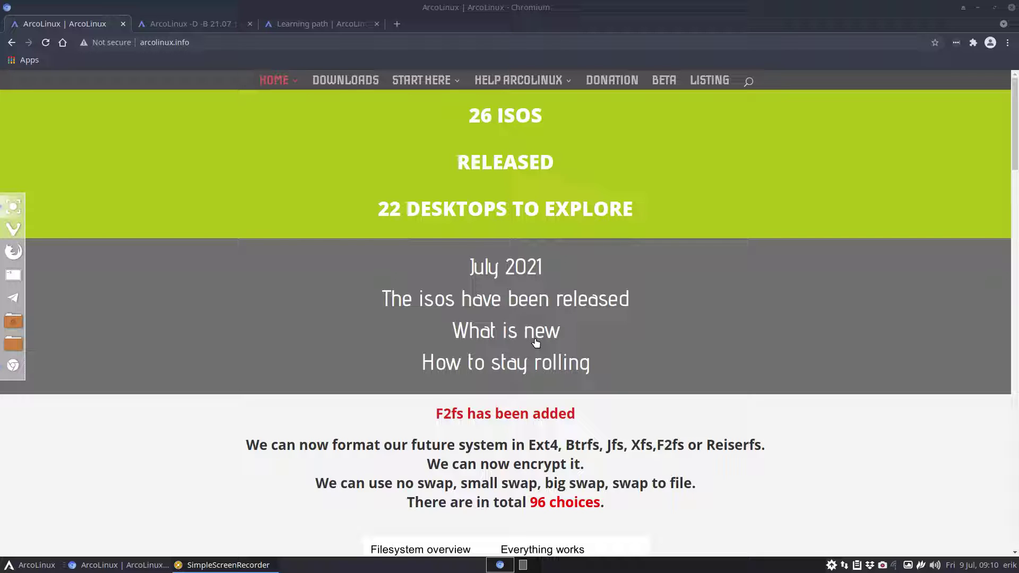
scroll(535, 343, down, 4)
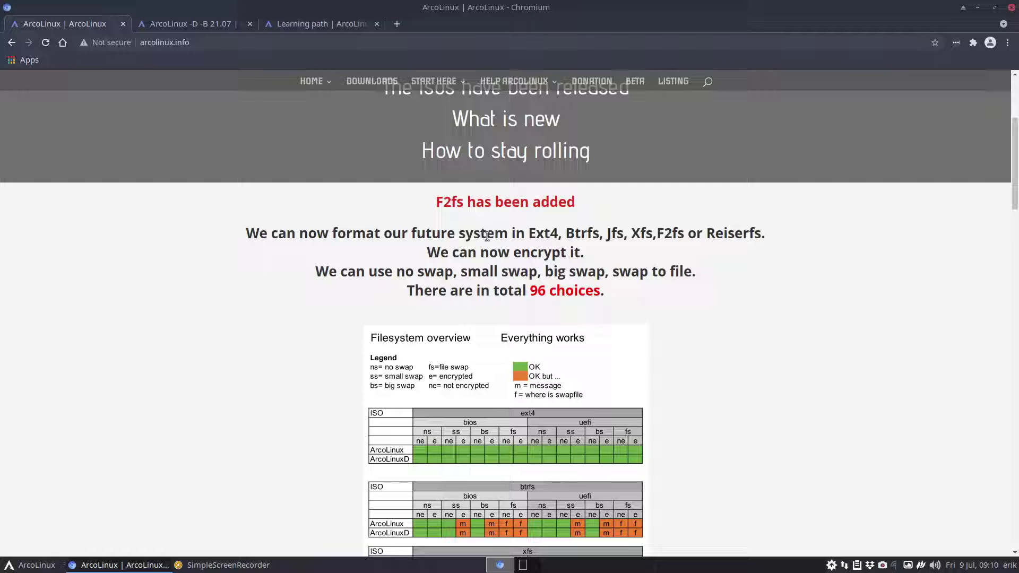
Highlight the word F2fs, then scroll through the ext4, btrfs and xfs support tables
drag(657, 234, 684, 233)
click(552, 232)
scroll(706, 265, down, 1)
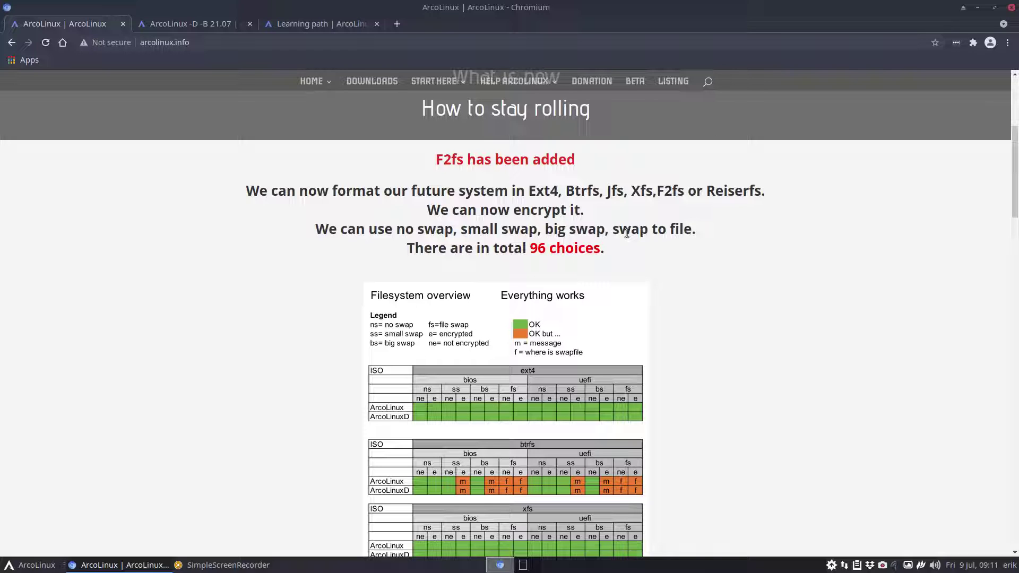
scroll(549, 393, down, 5)
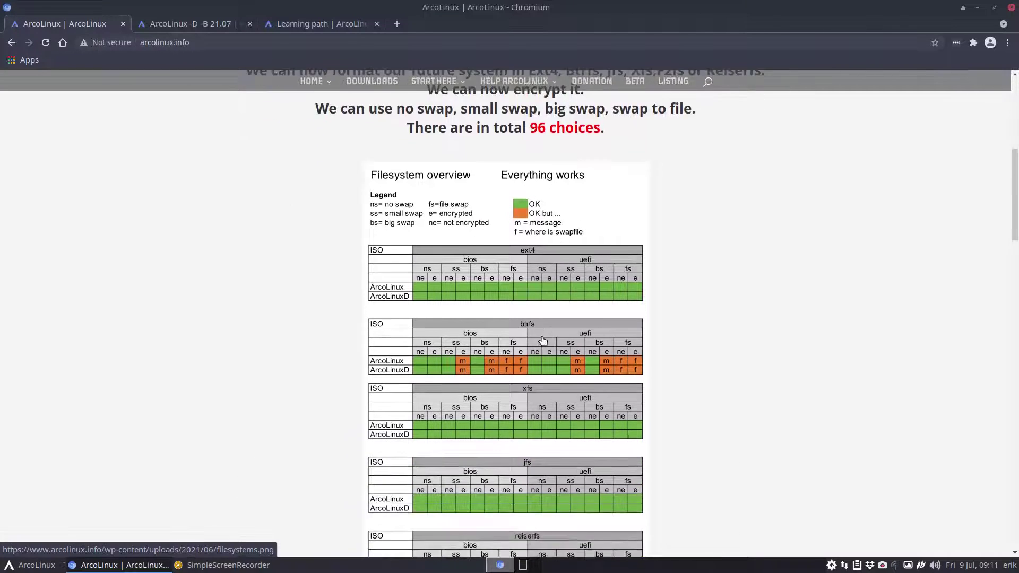
scroll(598, 423, down, 3)
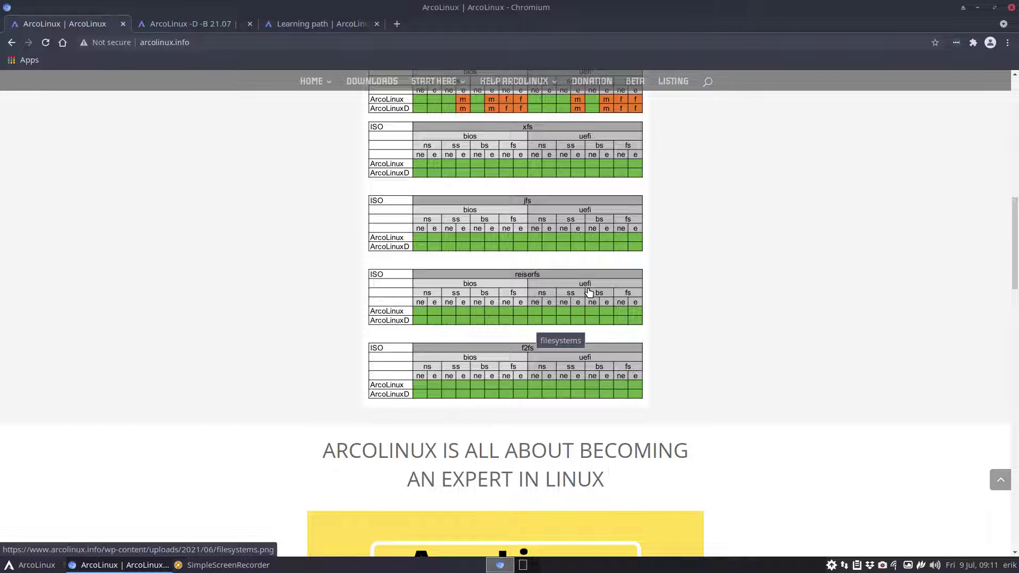
scroll(589, 292, up, 5)
scroll(589, 291, up, 1)
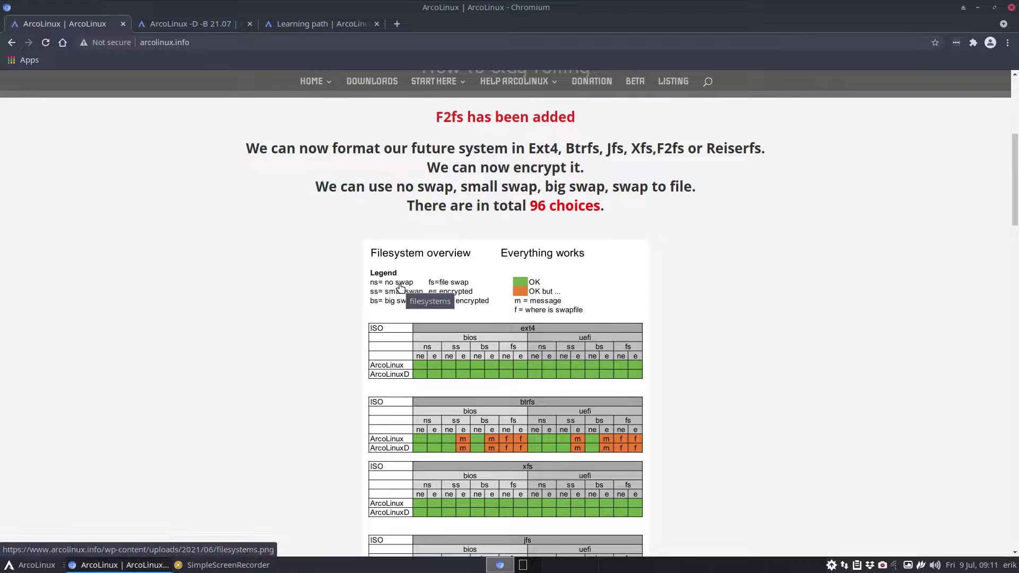
Scroll past the filesystem tables to the ArcoLinux University learning path banner
scroll(336, 291, down, 2)
scroll(336, 290, up, 1)
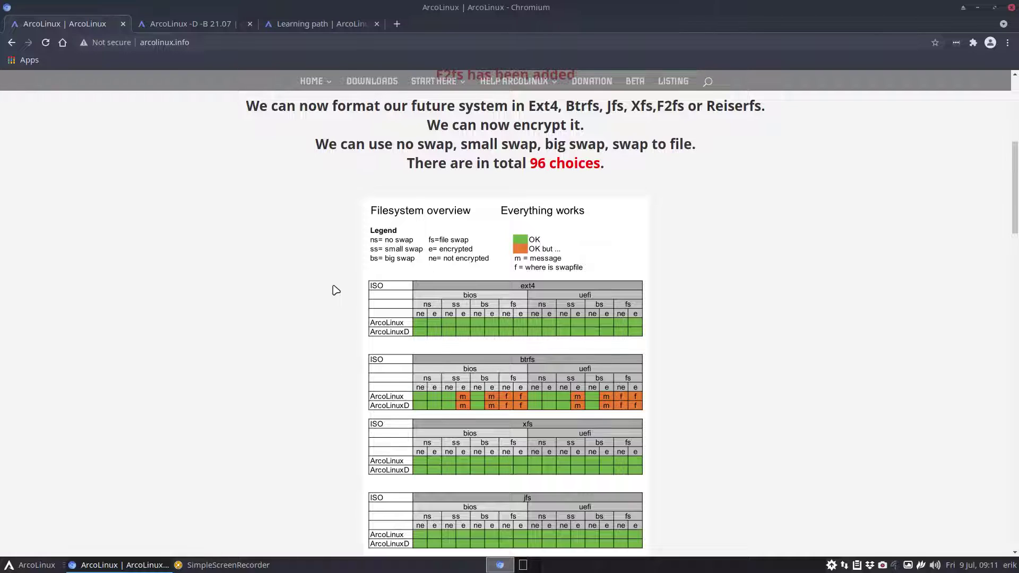
scroll(336, 291, up, 1)
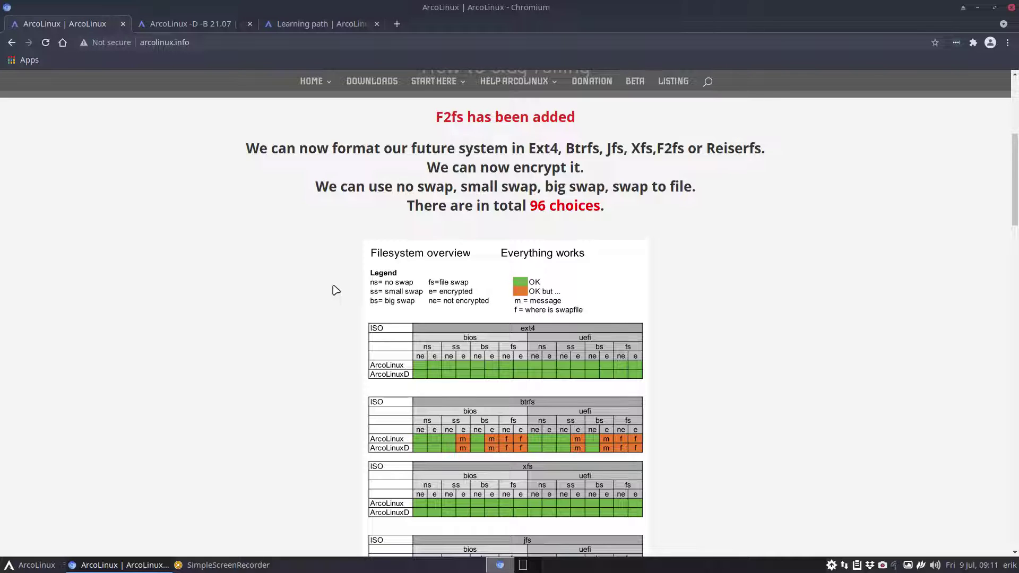
scroll(335, 290, down, 10)
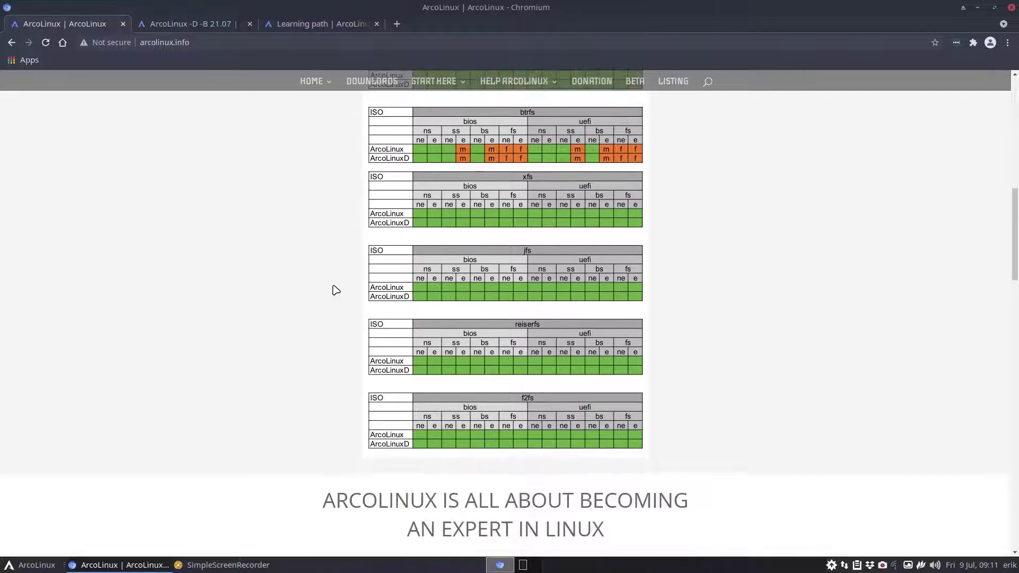
scroll(335, 291, down, 1)
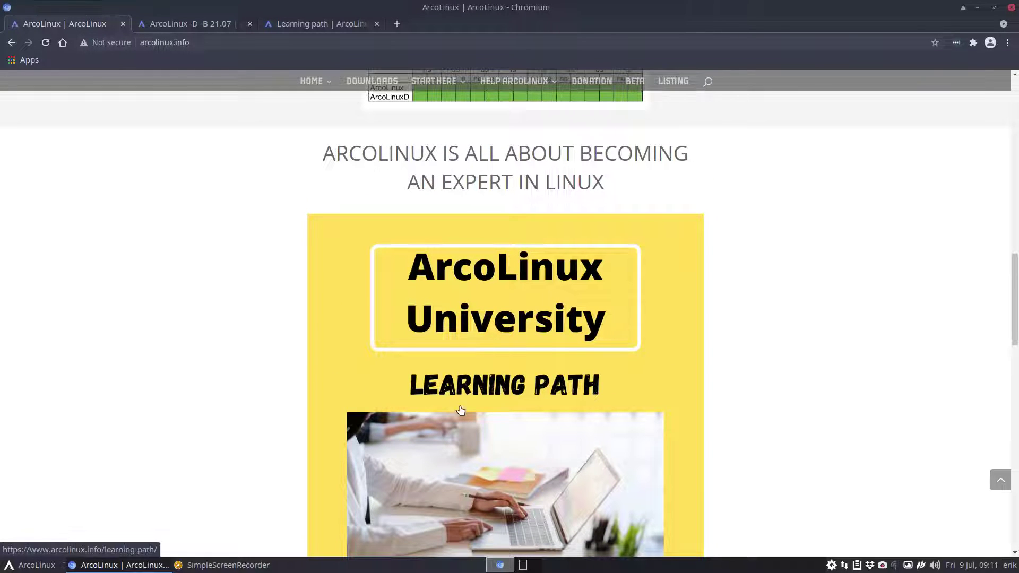
scroll(237, 439, down, 3)
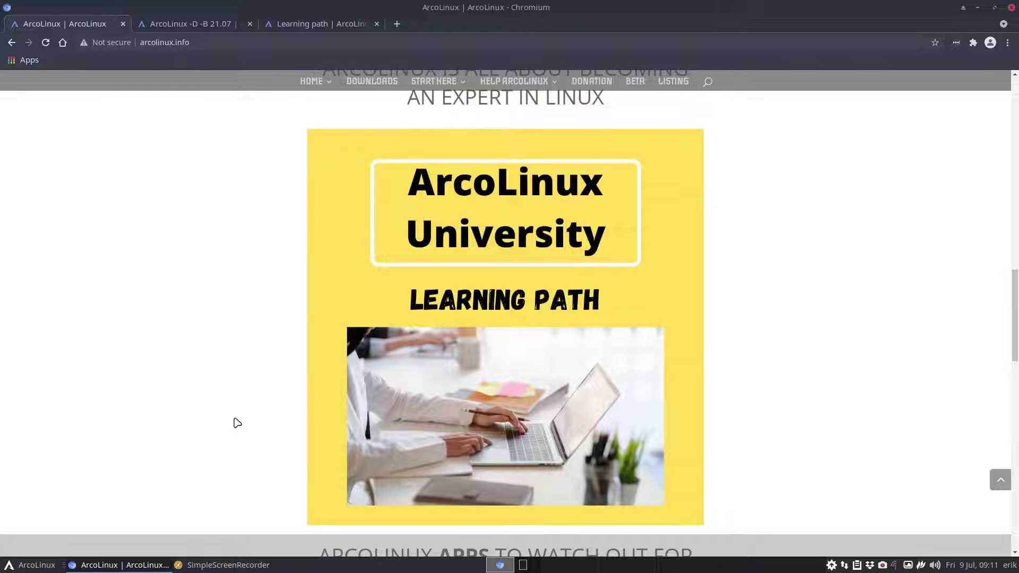
scroll(237, 423, down, 2)
scroll(238, 423, up, 1)
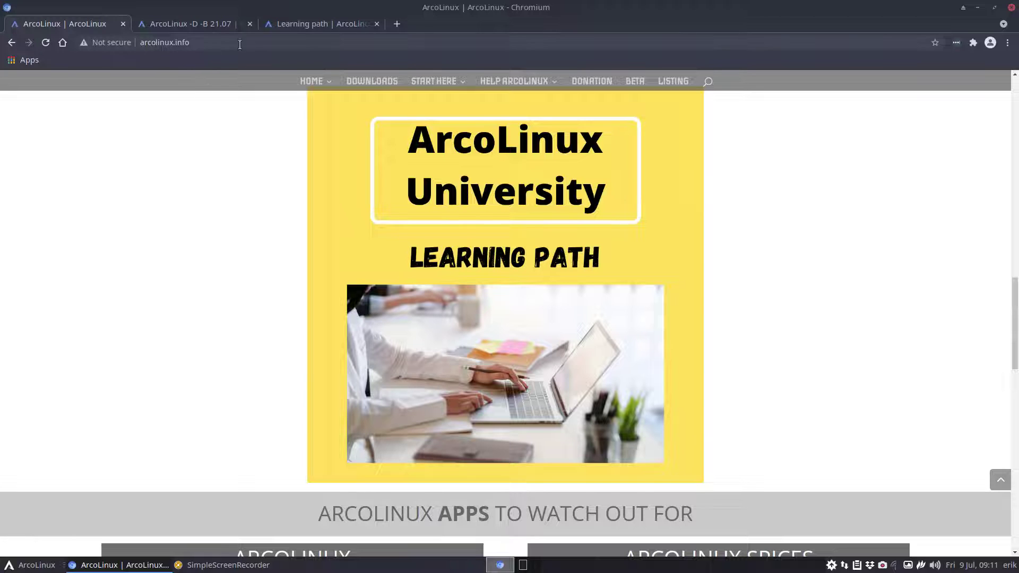
click(295, 25)
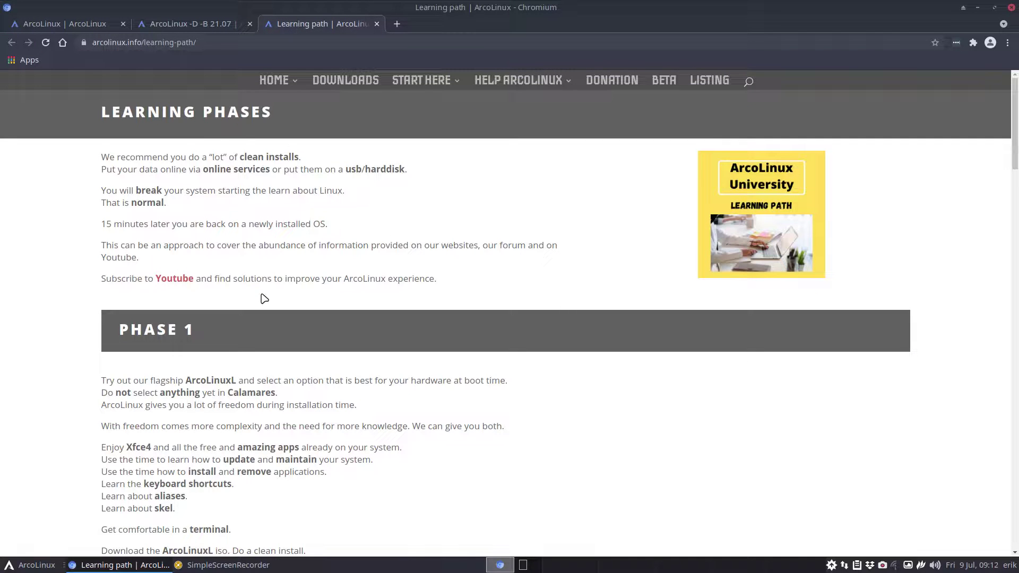
scroll(262, 295, down, 4)
scroll(262, 295, down, 2)
scroll(262, 295, up, 1)
scroll(262, 295, down, 4)
scroll(262, 296, down, 3)
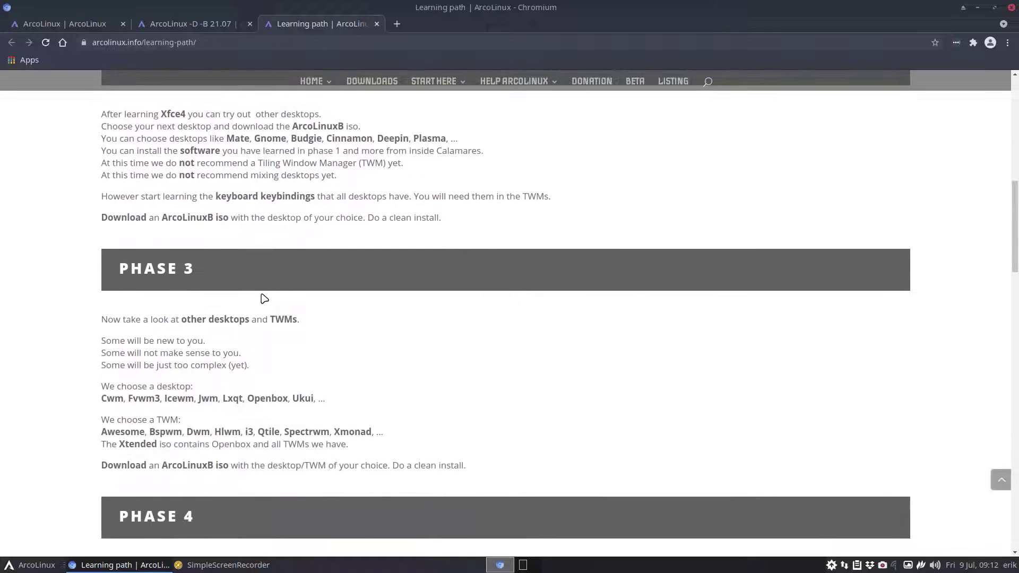
scroll(262, 295, down, 13)
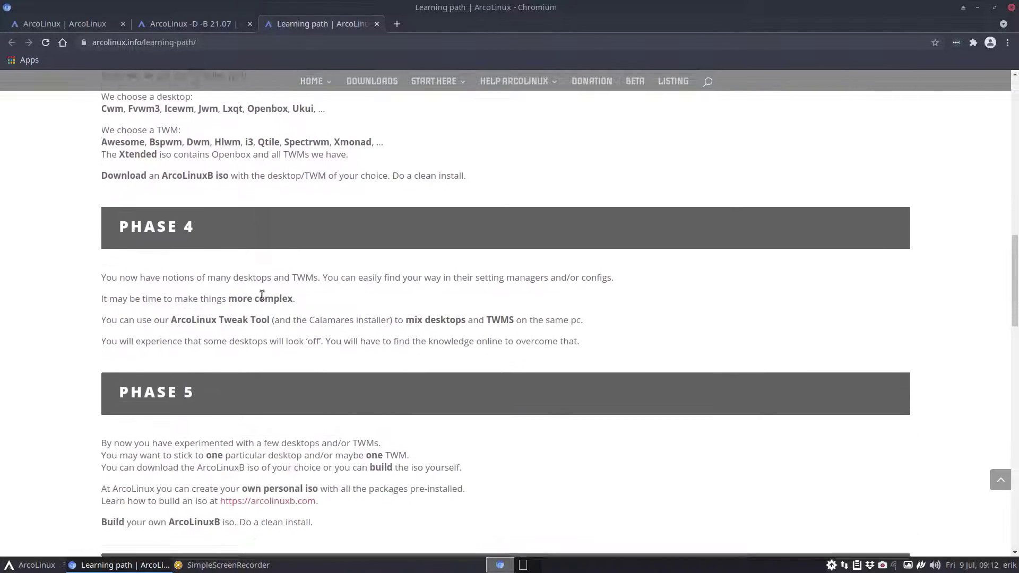
scroll(262, 295, down, 6)
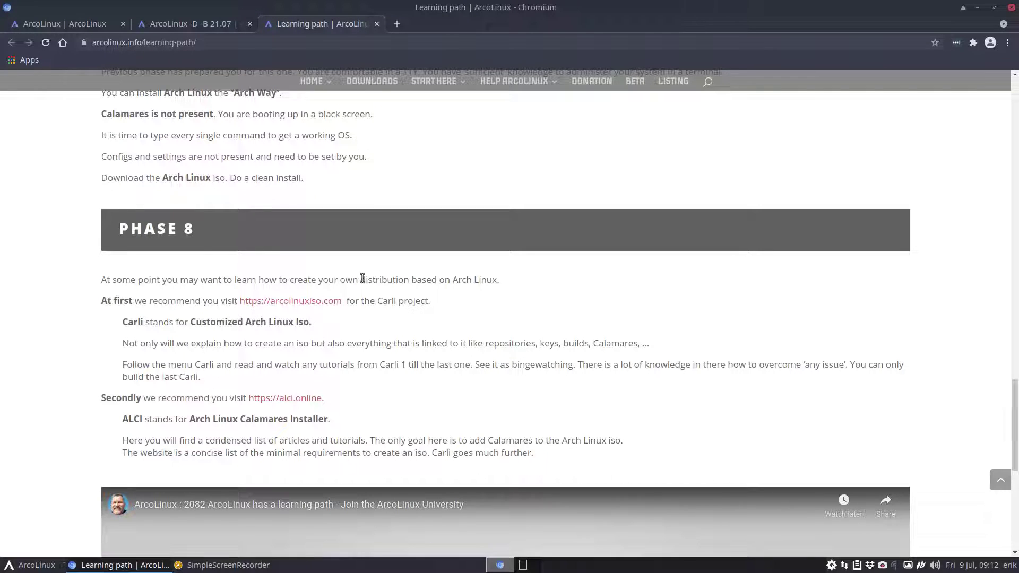
double_click(136, 416)
double_click(136, 322)
scroll(487, 368, up, 20)
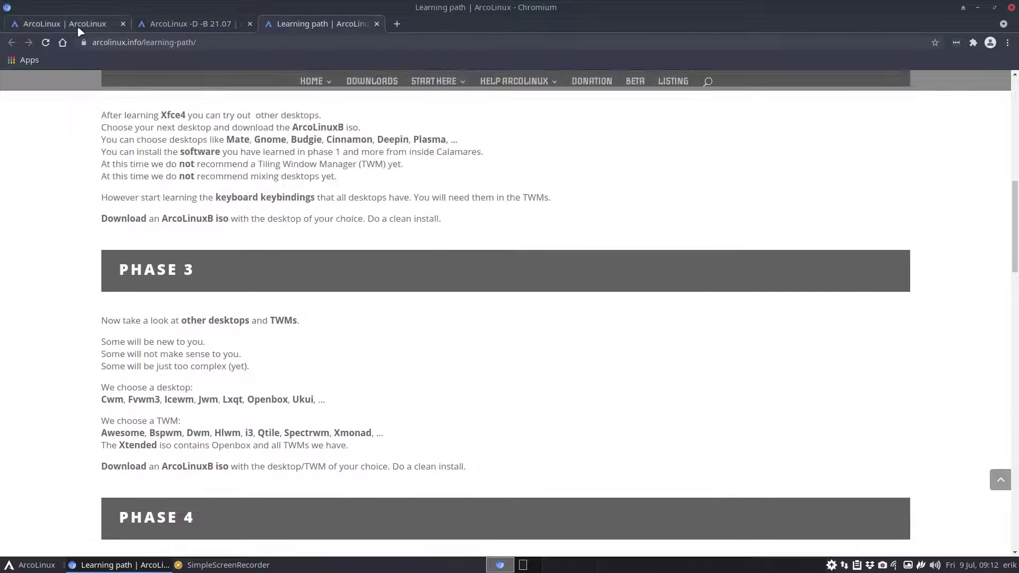
click(79, 23)
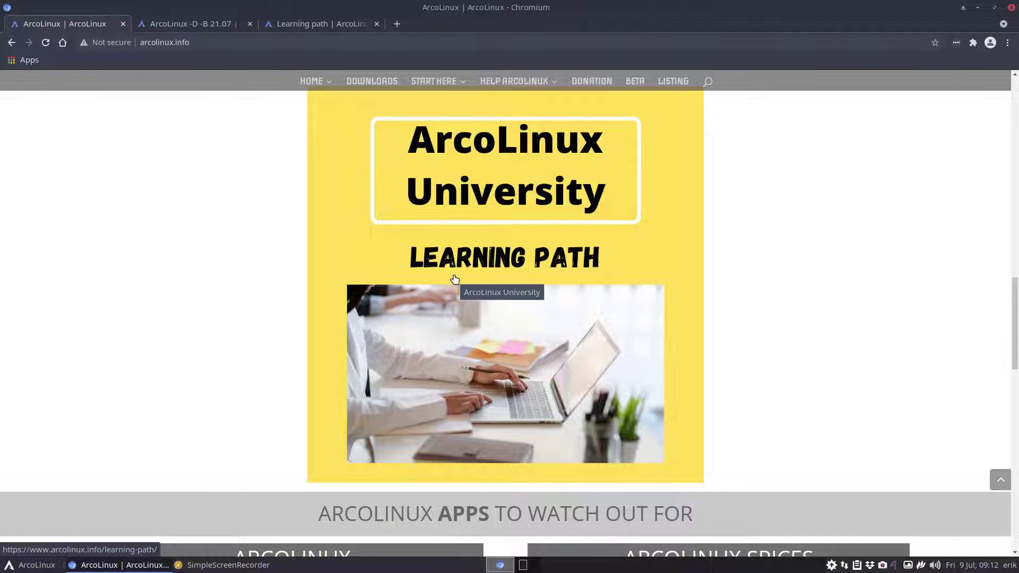
From the Learning path article's HOME menu, open arcolinuxd.com in a new tab
click(314, 23)
mouse_move(311, 81)
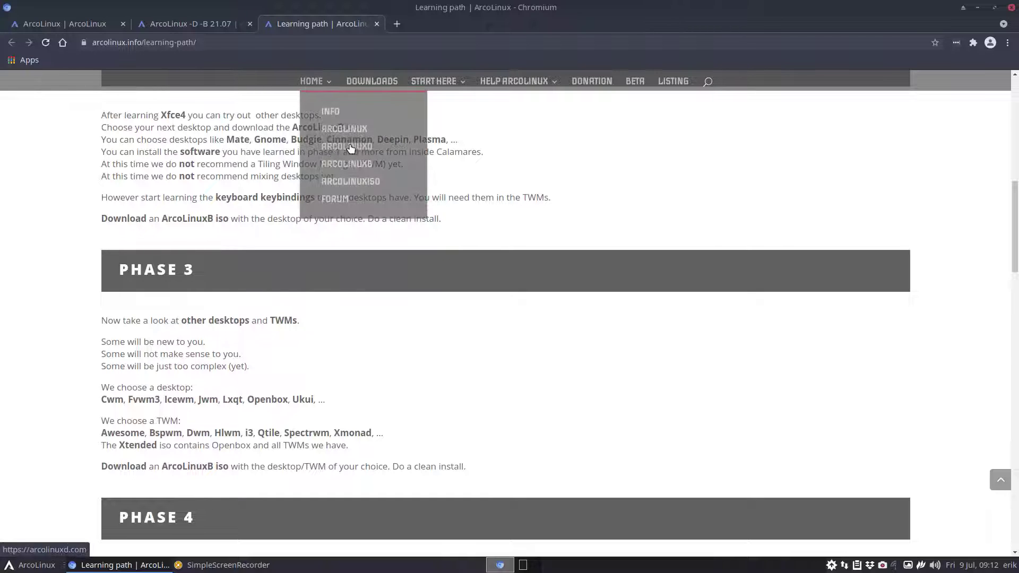
click(375, 190)
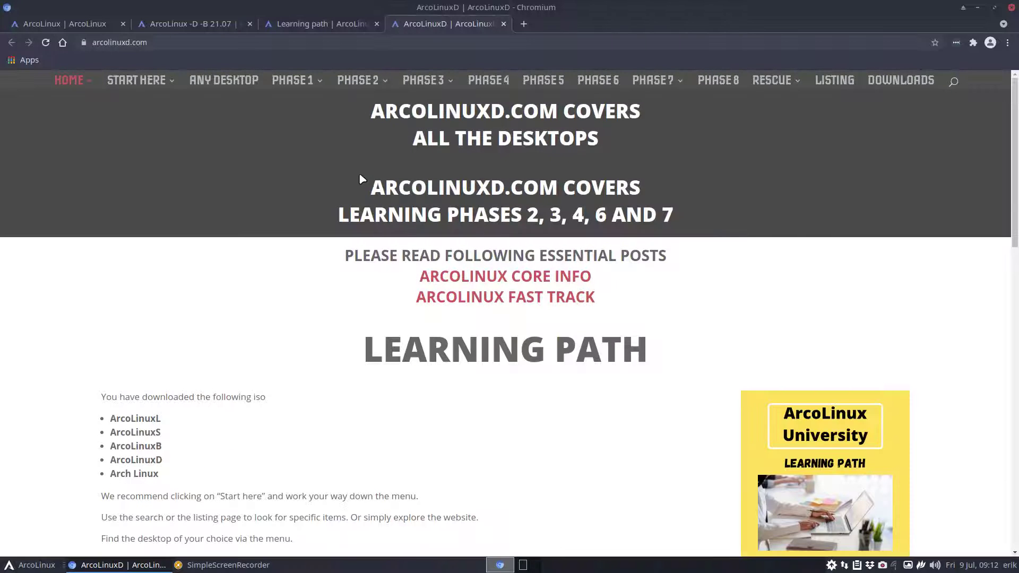
Step through the Learning path and 21.07 article tabs back to the ArcoLinux homepage
mouse_move(313, 84)
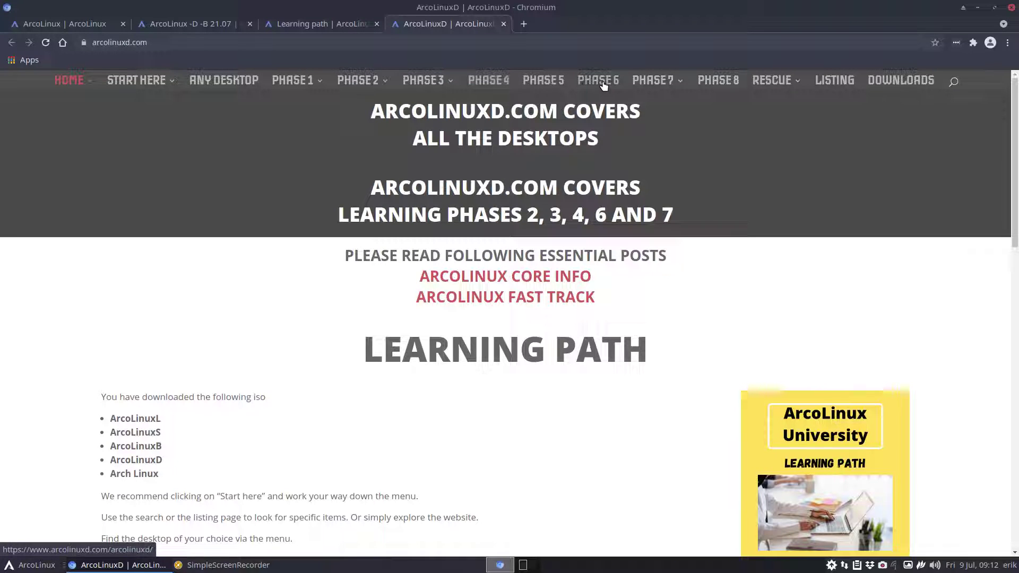
mouse_move(653, 84)
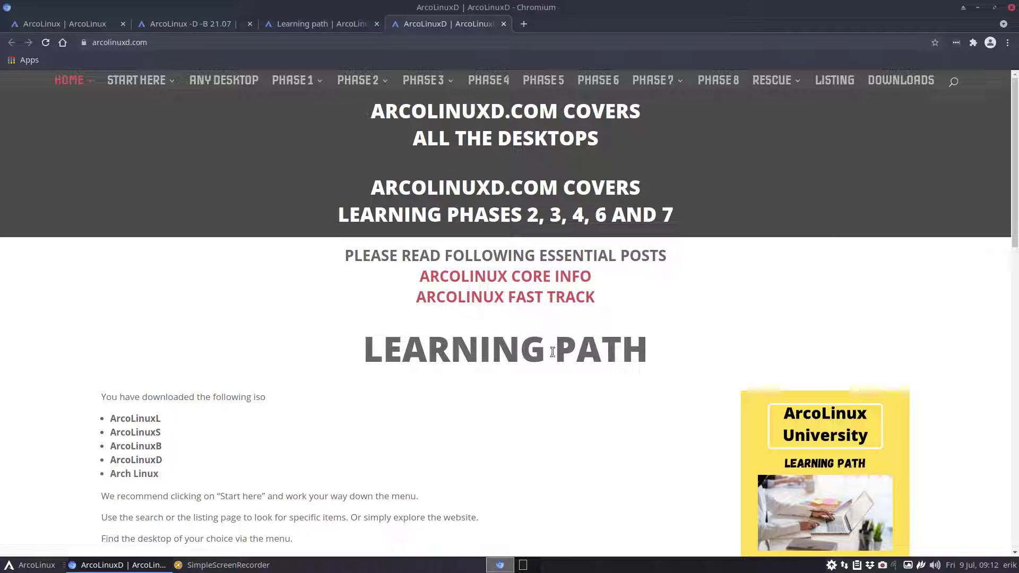
click(313, 24)
click(201, 23)
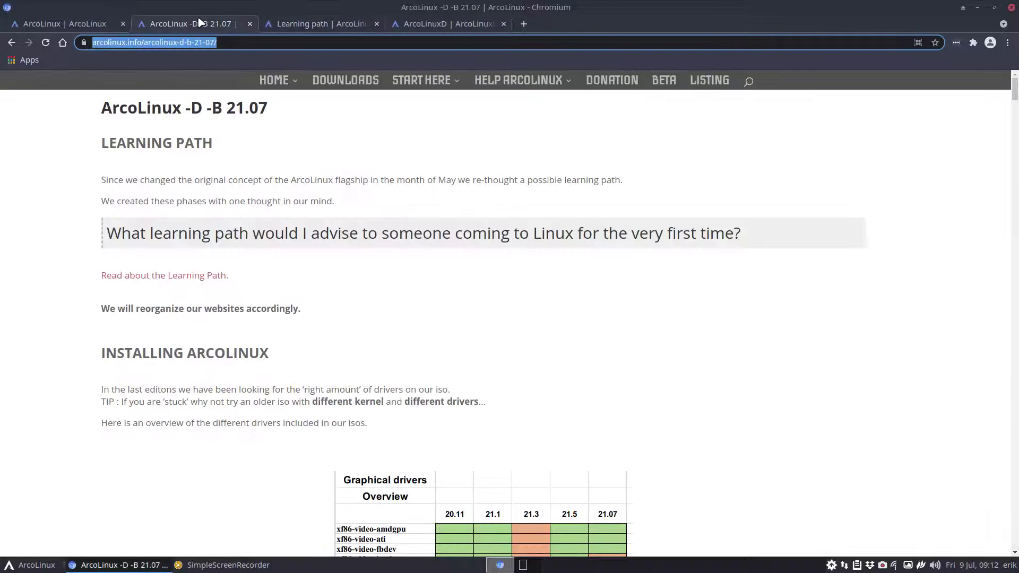
click(62, 24)
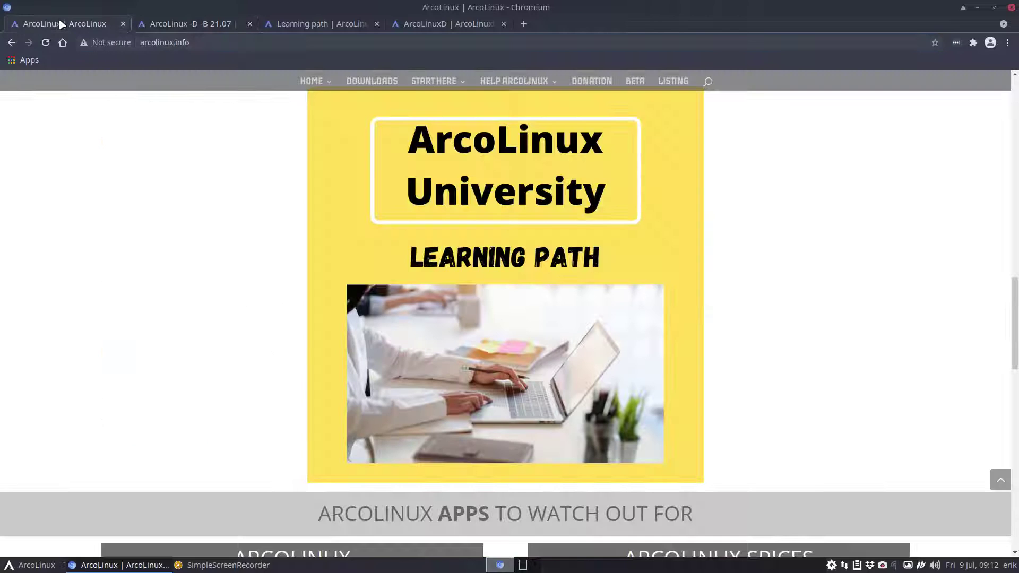
Scroll the arcolinux.info home page up to the btrfs, xfs, jfs, reiserfs and f2fs ISO tables
scroll(145, 187, down, 8)
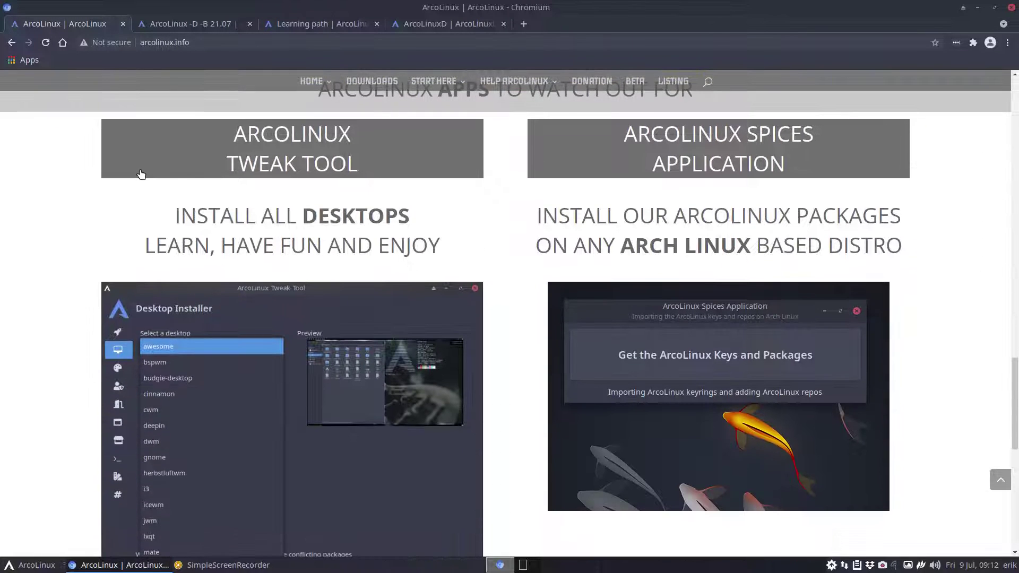
scroll(140, 174, down, 1)
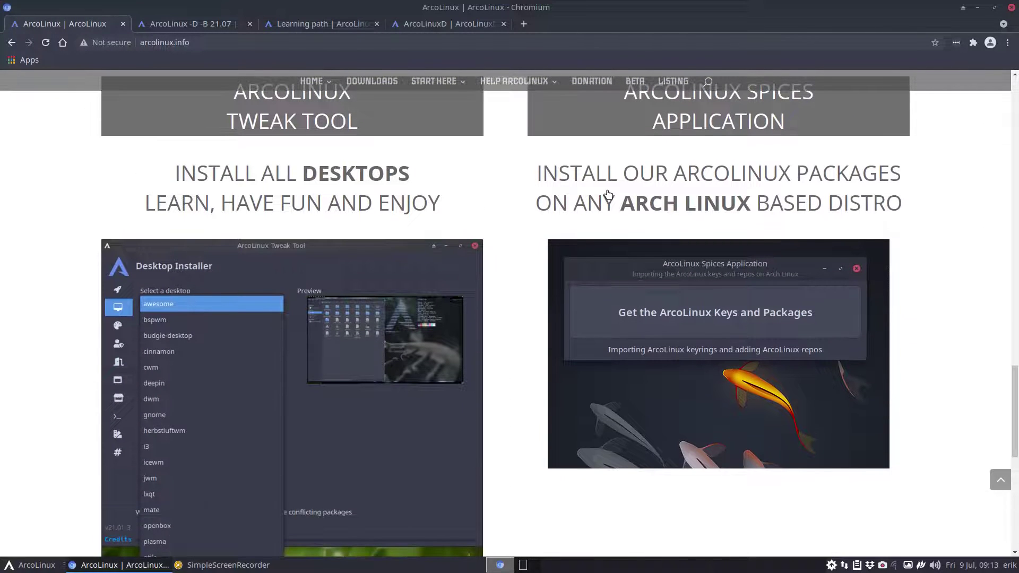
scroll(640, 205, up, 1)
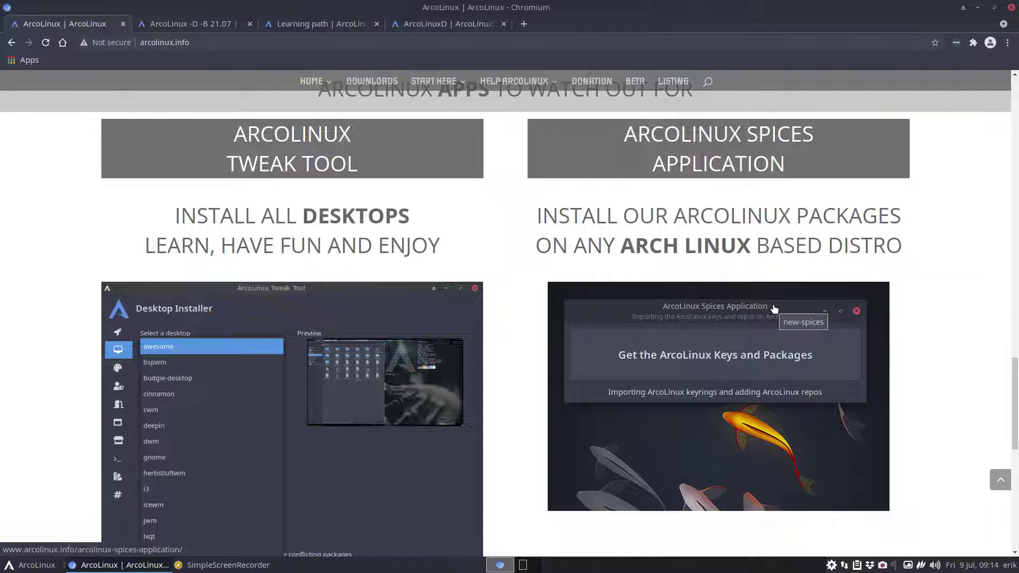
scroll(774, 309, down, 5)
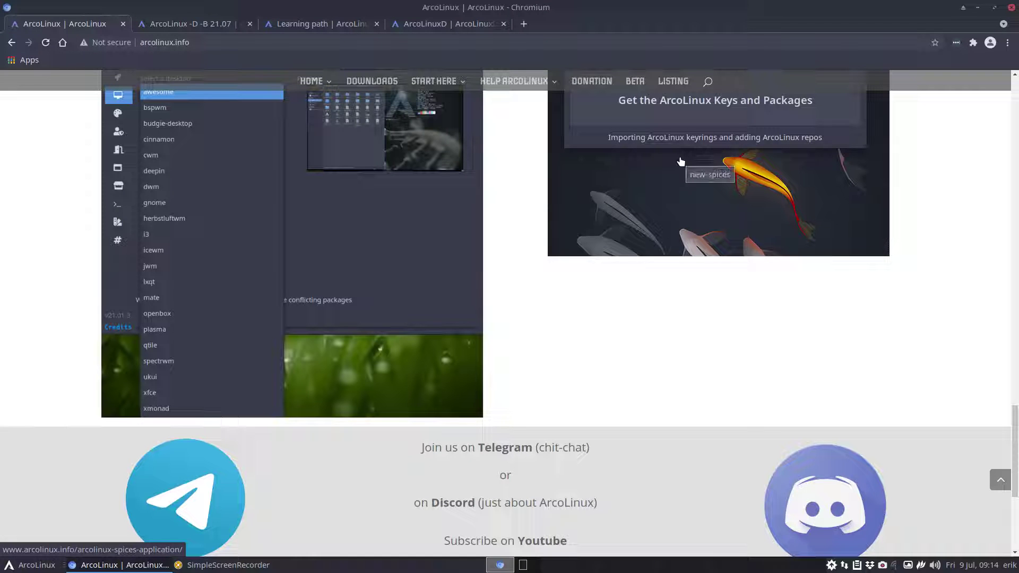
scroll(681, 161, up, 2)
scroll(684, 259, up, 5)
scroll(684, 259, up, 20)
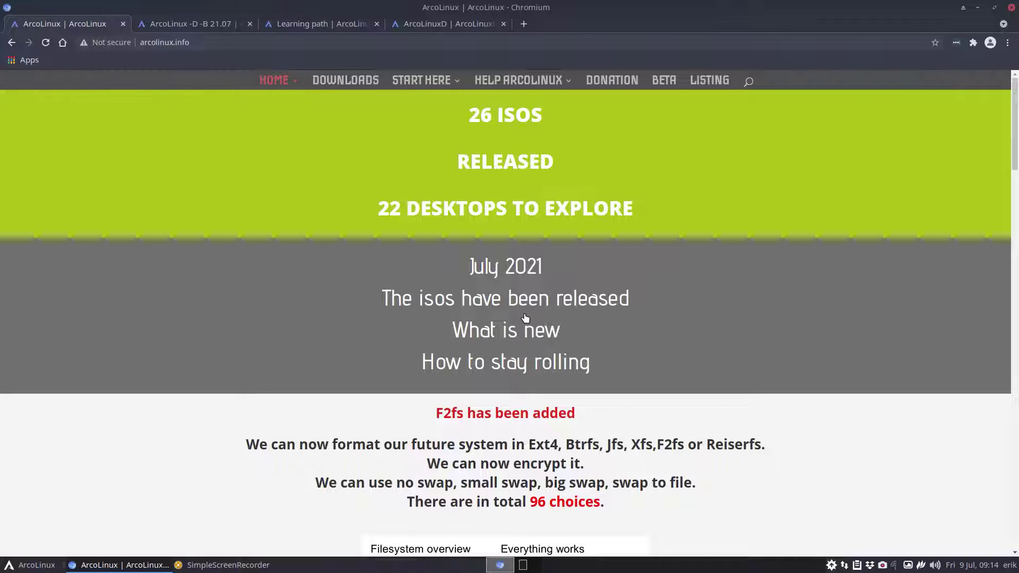
Check the linked ArcoLinux 21.05 release page, return home, then switch to the 21.07 article
click(529, 162)
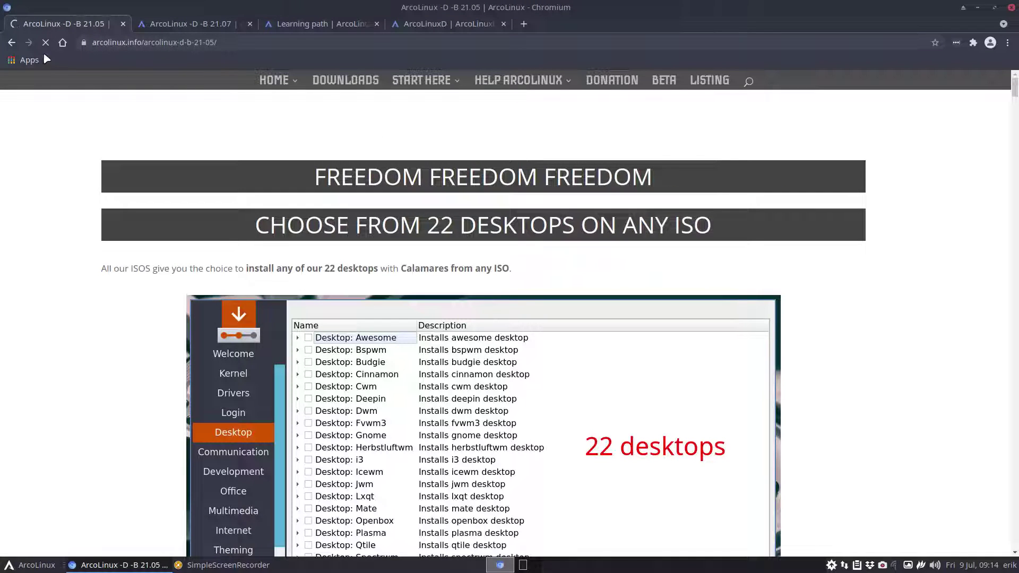
click(9, 44)
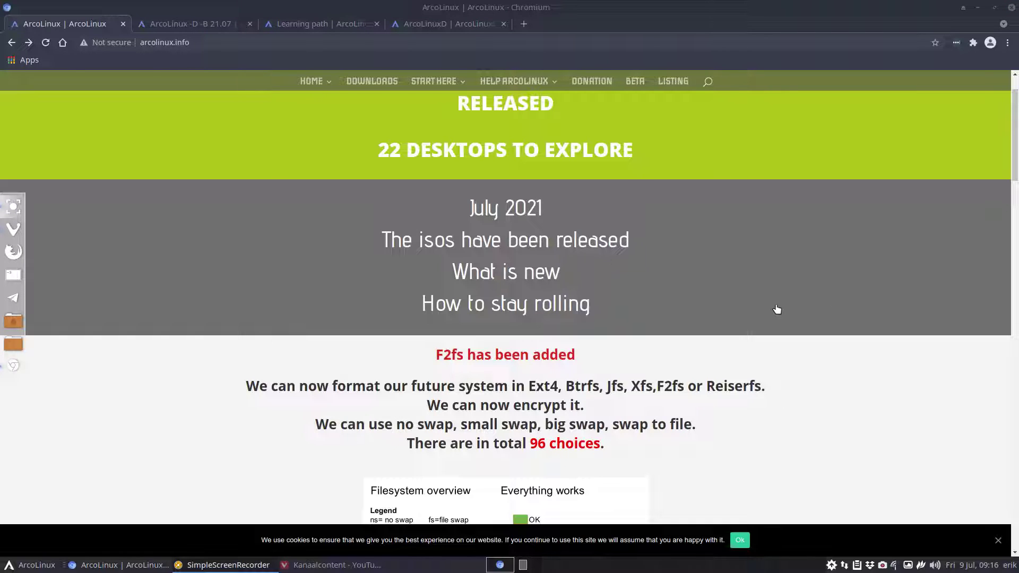
scroll(383, 385, down, 3)
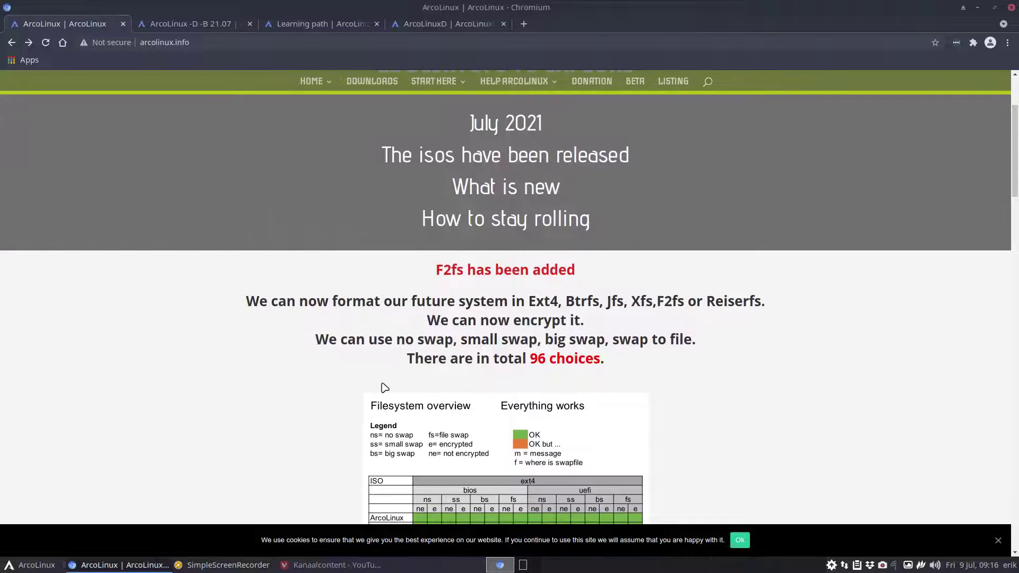
scroll(391, 364, up, 3)
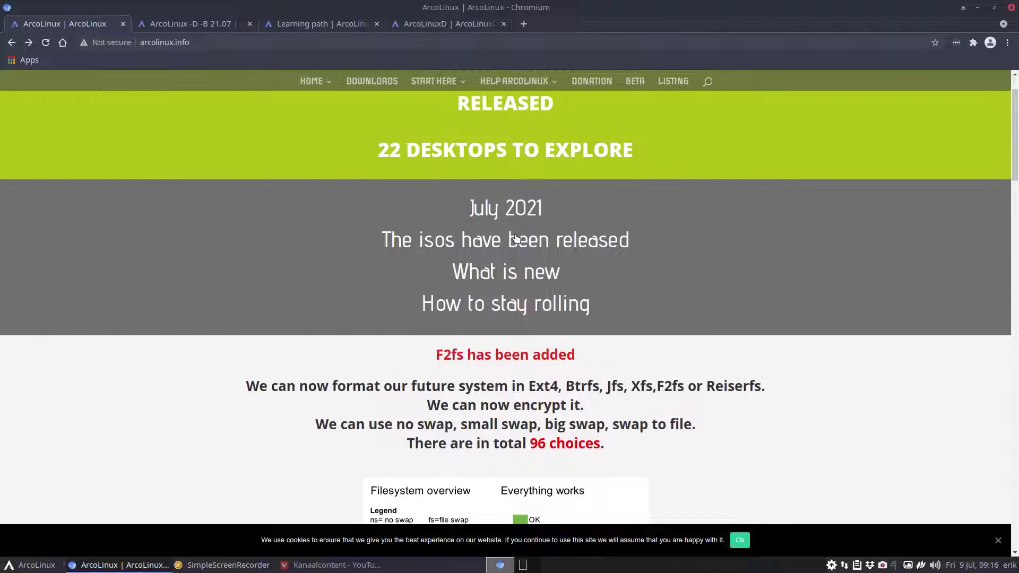
click(186, 23)
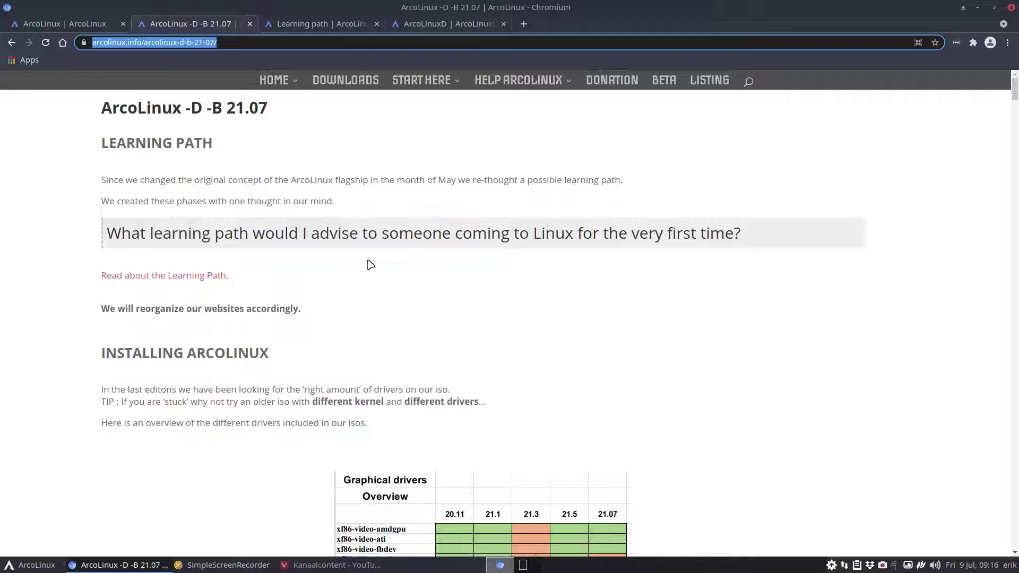
Scroll the 21.07 article down to the Installing ArcoLinux heading and Graphical drivers table
scroll(370, 264, down, 5)
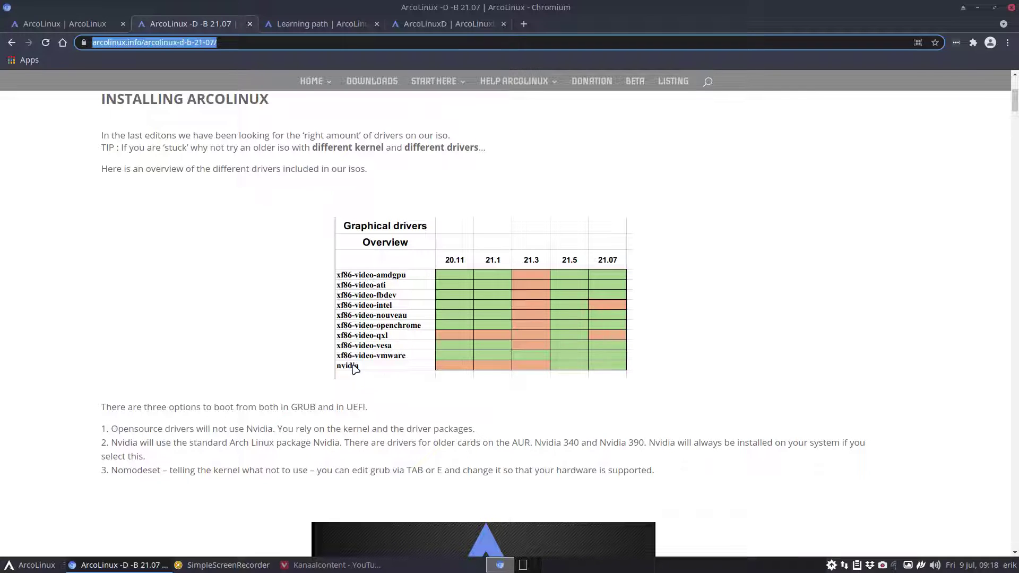
In a urxvt terminal, run 'yay nvidia 340' and cancel at the package selection prompt
key(ctrl+alt+Return)
text(yay nvidia 340)
key(Return)
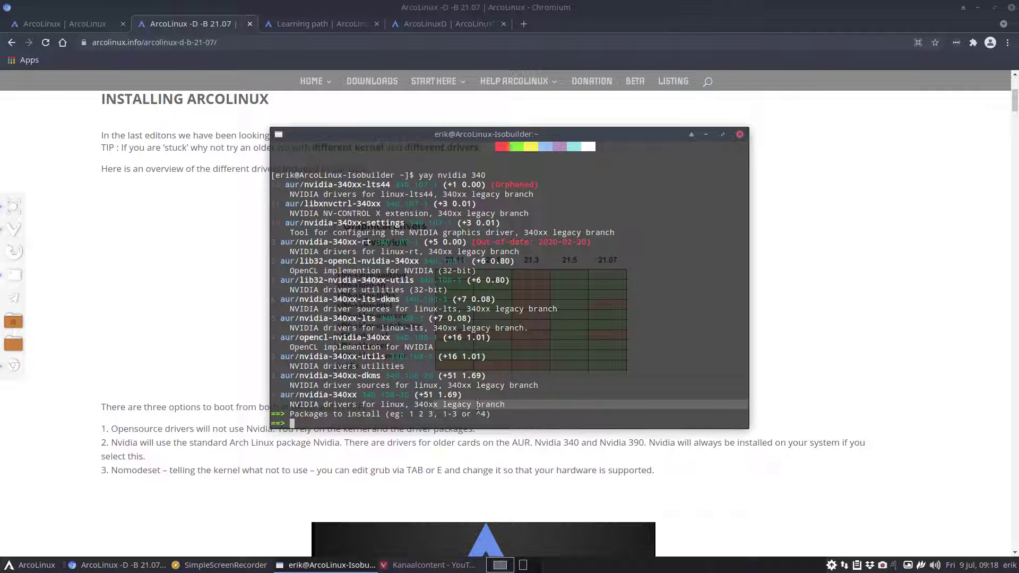
key(ctrl+c)
Rerun the search as 'yay nvidia 390', move the terminal aside, then close it
key(Up)
key(BackSpace)
key(BackSpace)
text(90)
key(Return)
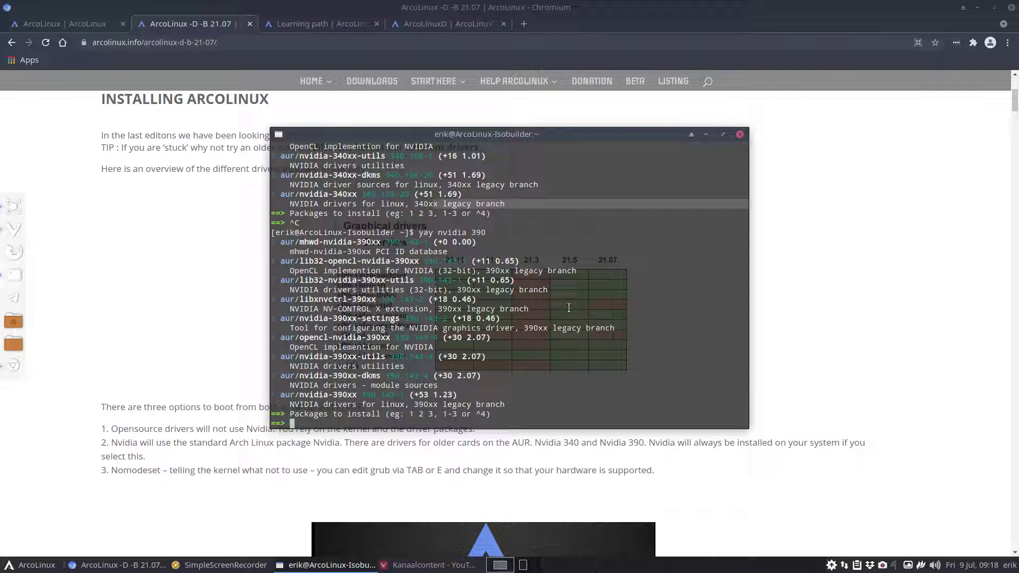
drag(565, 135, 665, 148)
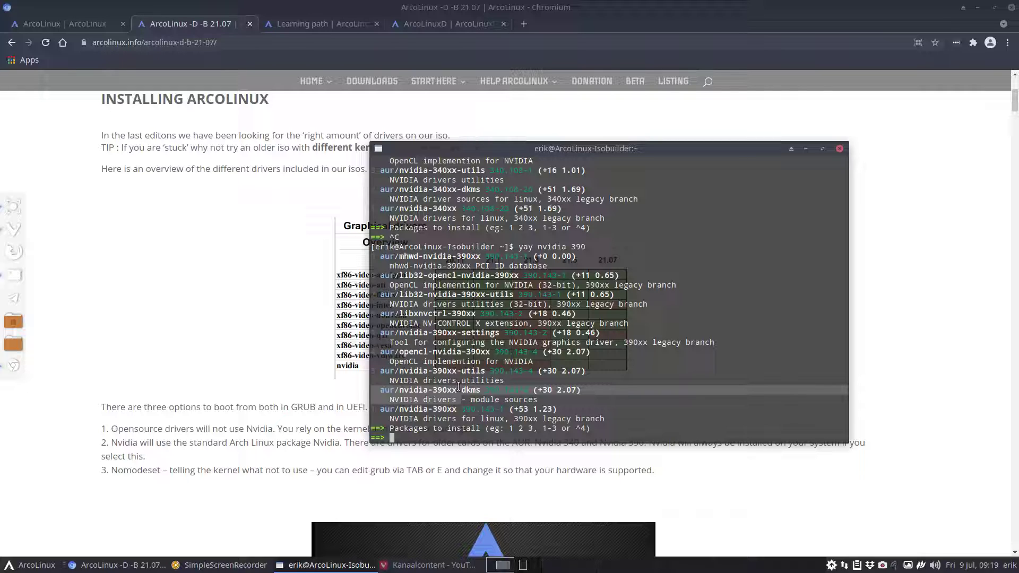
click(839, 148)
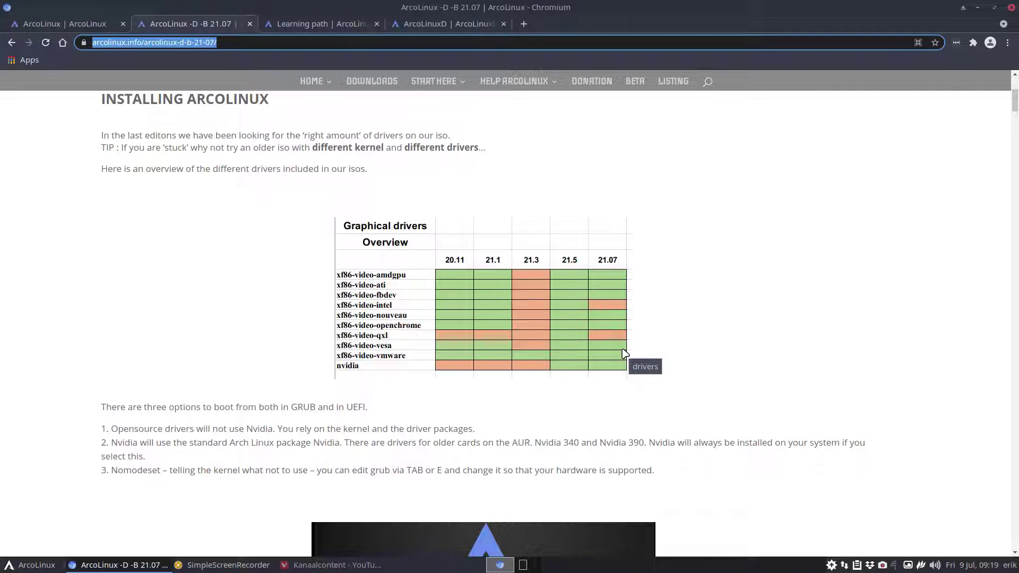
In a new tab, search Google for 'arch wiki intel', then 'arch wiki nvidia'
click(525, 24)
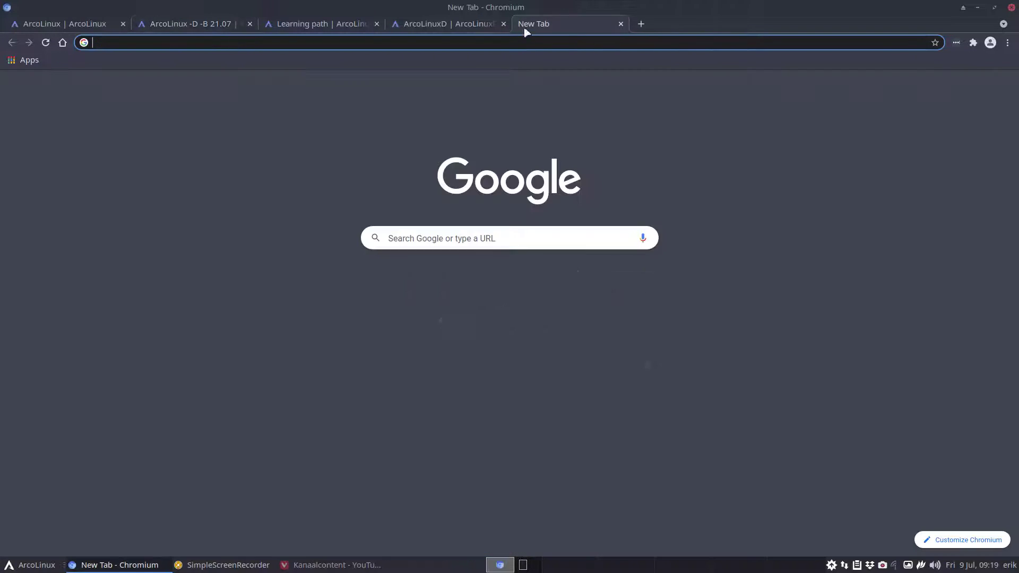
text(arch w)
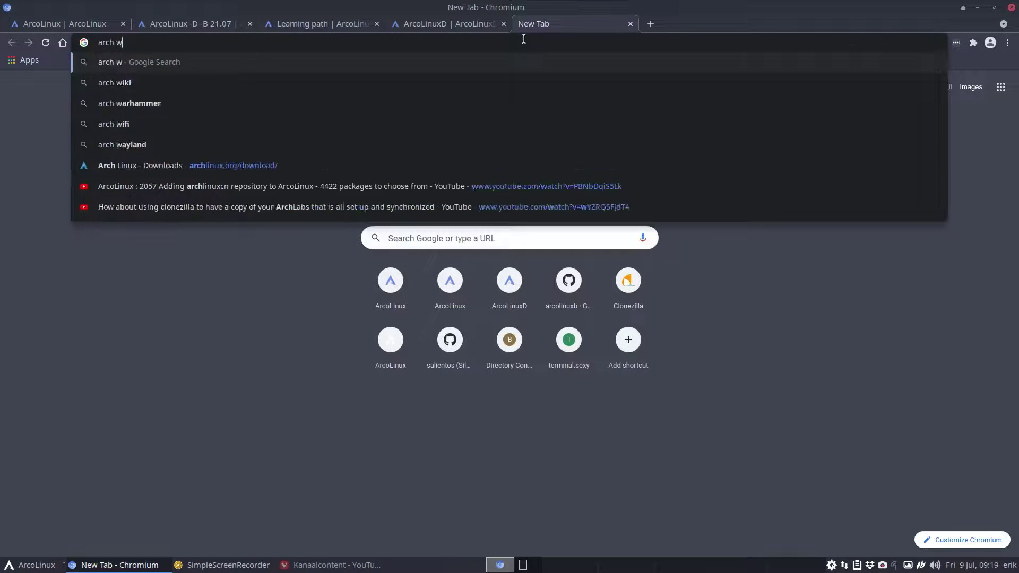
text(iki intel)
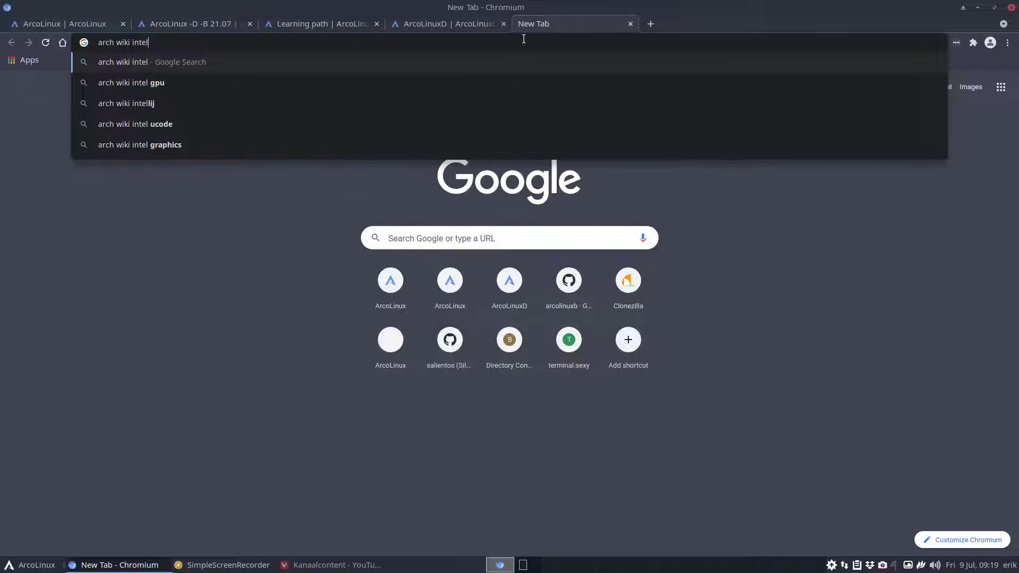
key(Return)
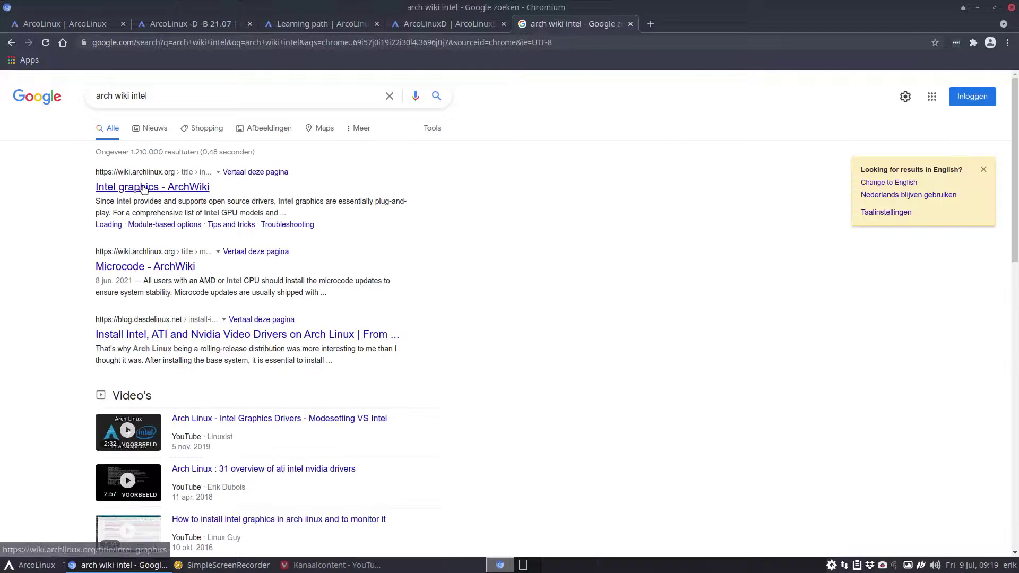
double_click(135, 96)
text(nvidi)
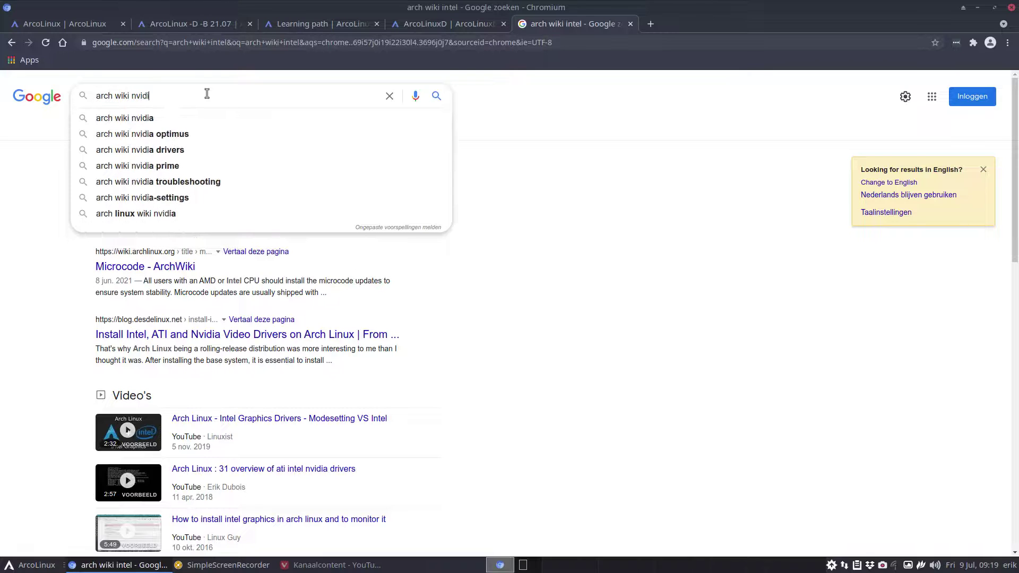
text(a)
key(Return)
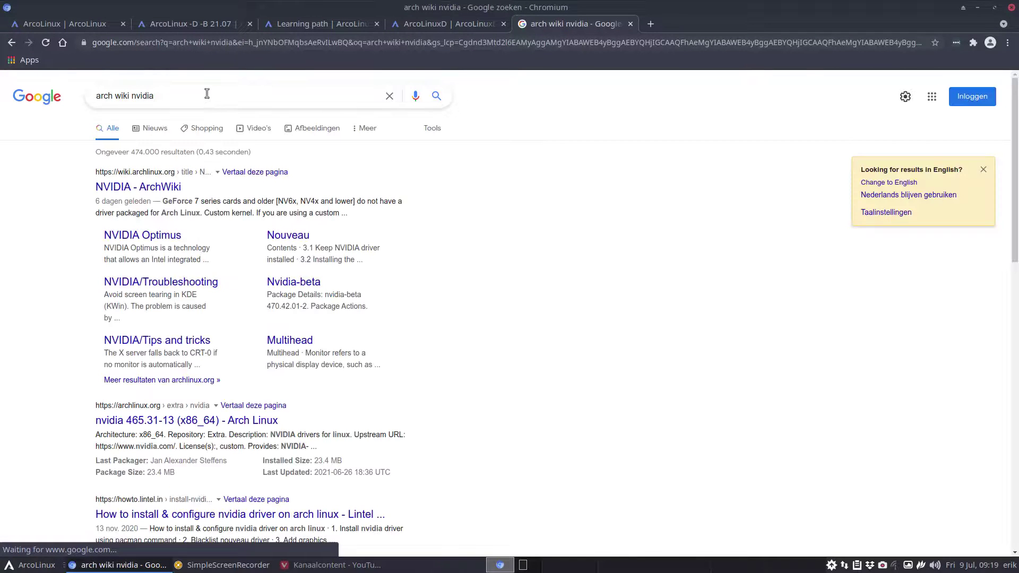
Search 'arch wiki ati' and 'arch wiki amd', then return to the 21.07 article
drag(139, 96, 160, 95)
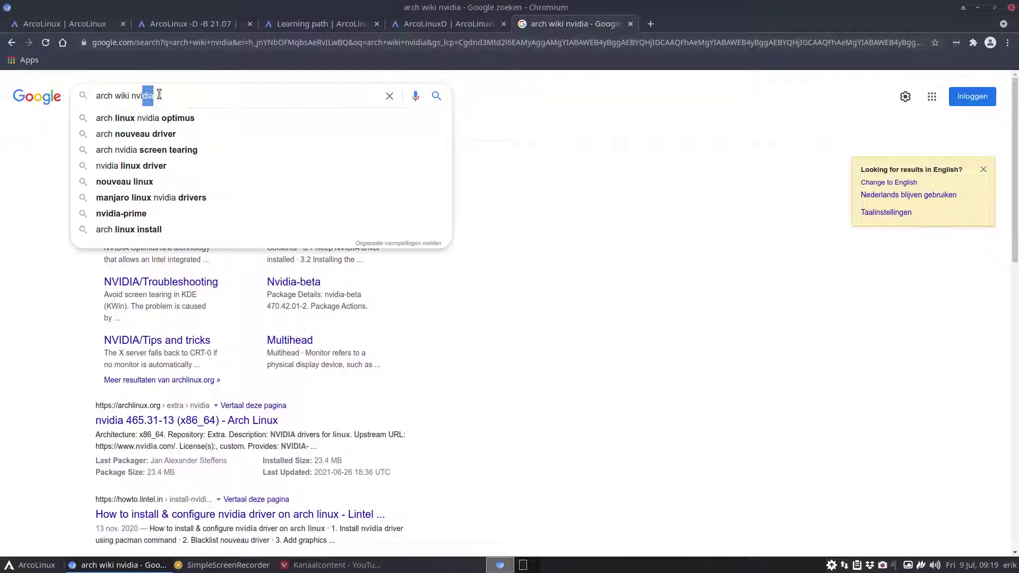
key(BackSpace)
key(BackSpace)
text(ati)
key(Return)
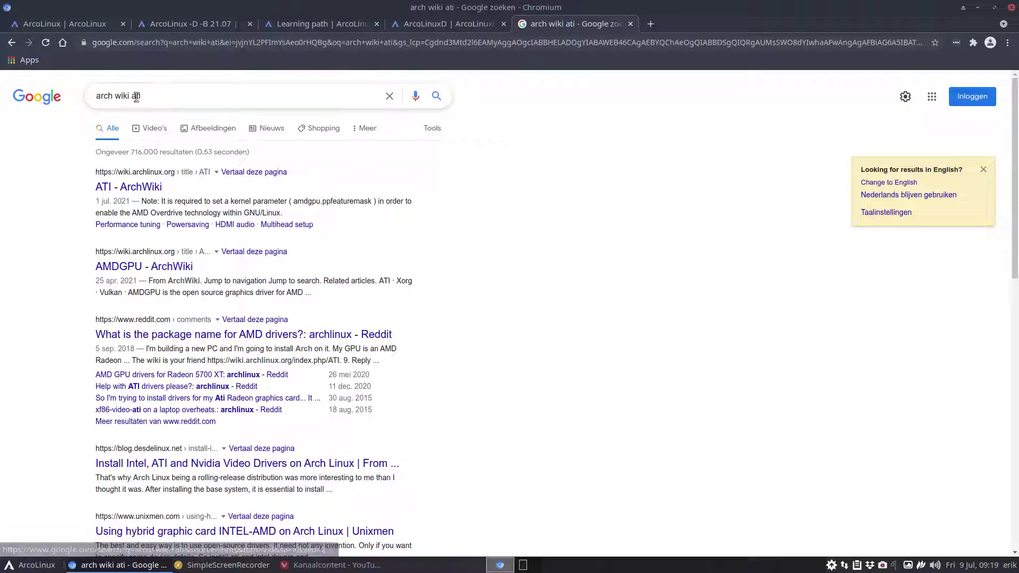
drag(131, 96, 171, 91)
text(amd)
key(Return)
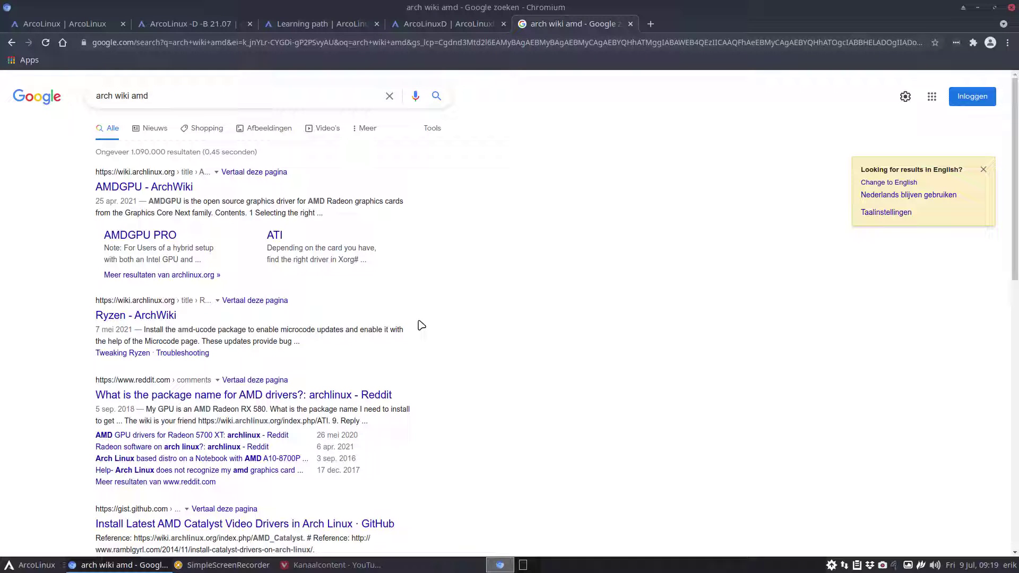
click(207, 23)
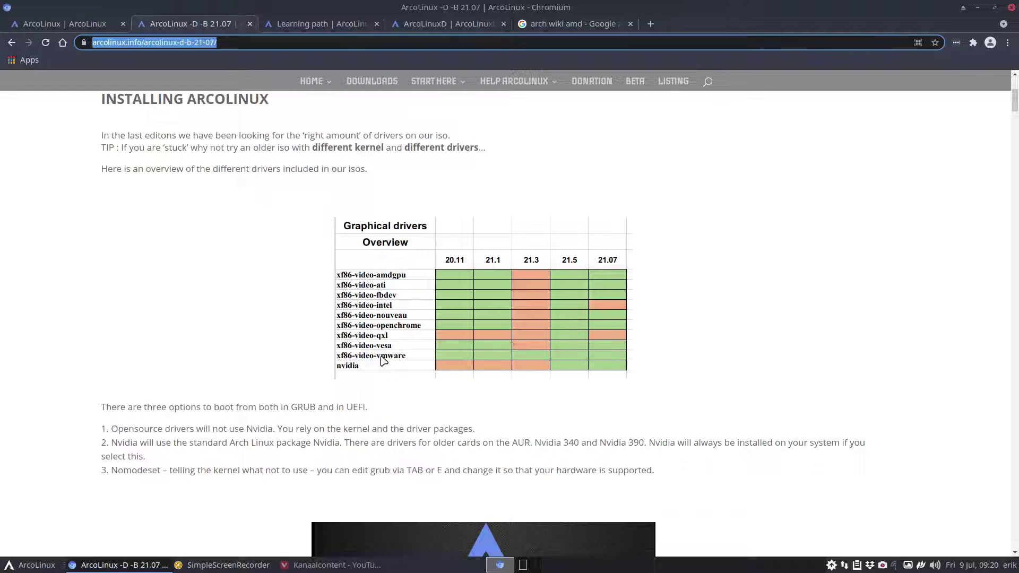
Scroll past the drivers table and highlight the sentence about older NVIDIA cards on the AUR
scroll(384, 361, down, 3)
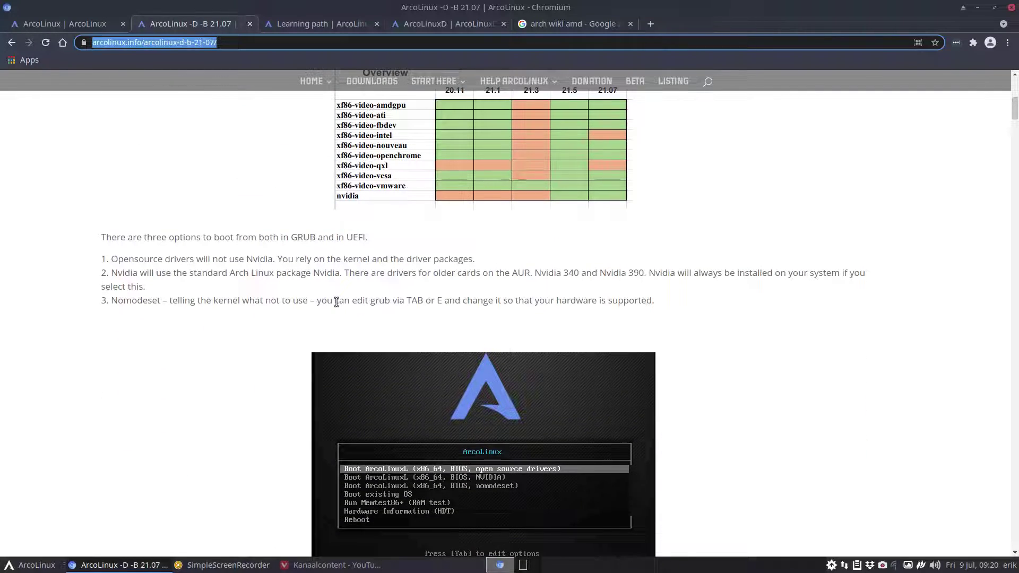
scroll(462, 459, down, 2)
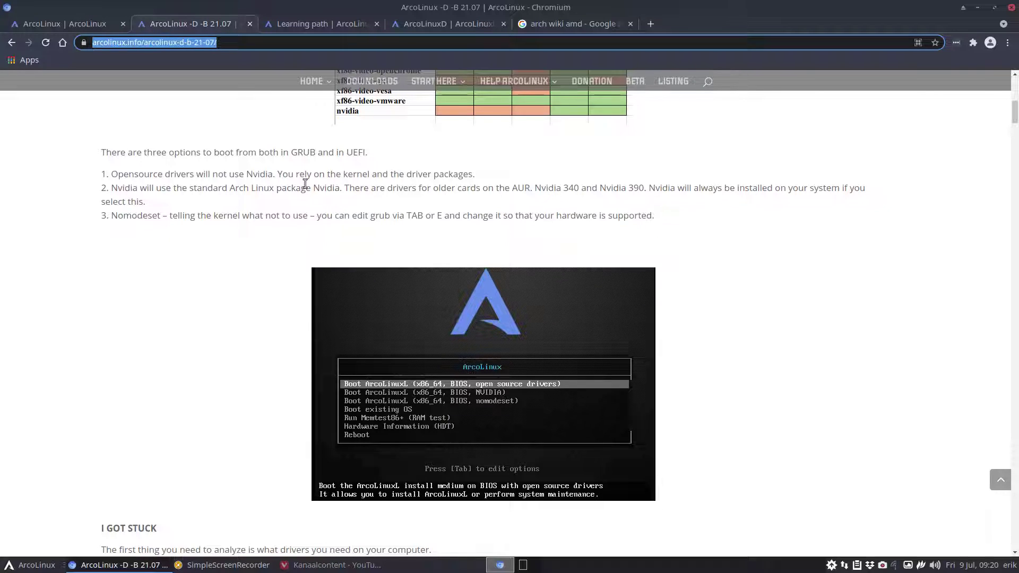
drag(305, 186, 581, 187)
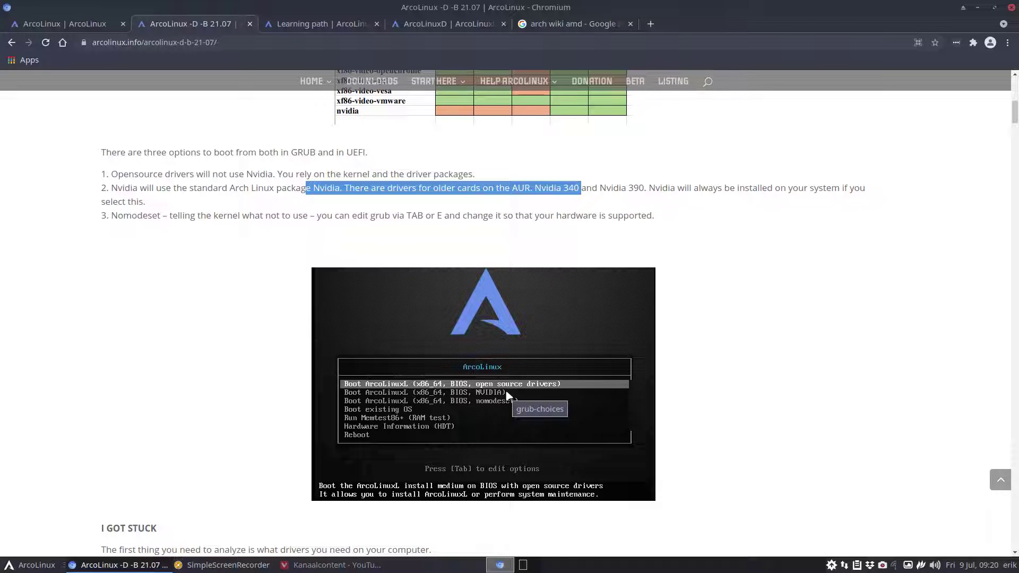
Type 'sudo pacman -S nvidia nvidia-settings nvidia-utils' in a terminal without running it, then close it
key(super+Return)
text(sudo pacman -S nvidia nvidia-settings nvidi)
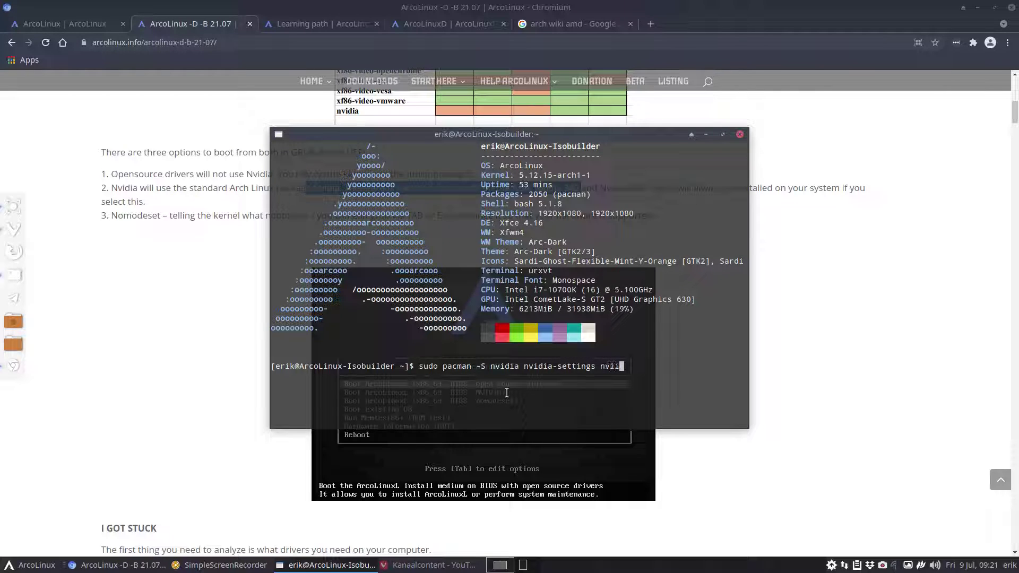
text(a-utils)
click(740, 135)
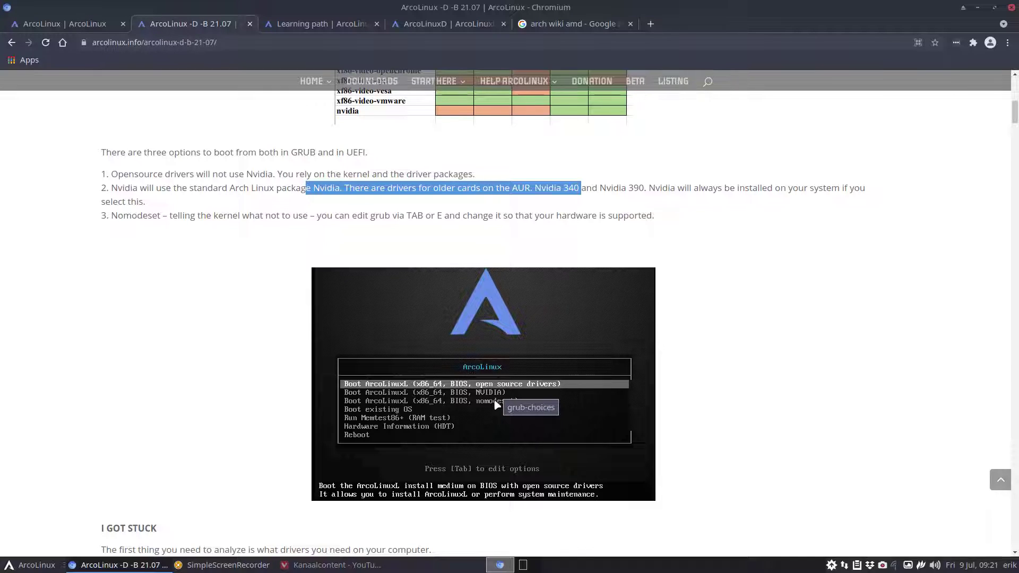
Scroll through the drivers table and highlight the 21.3 and then 21.5 release numbers
click(243, 228)
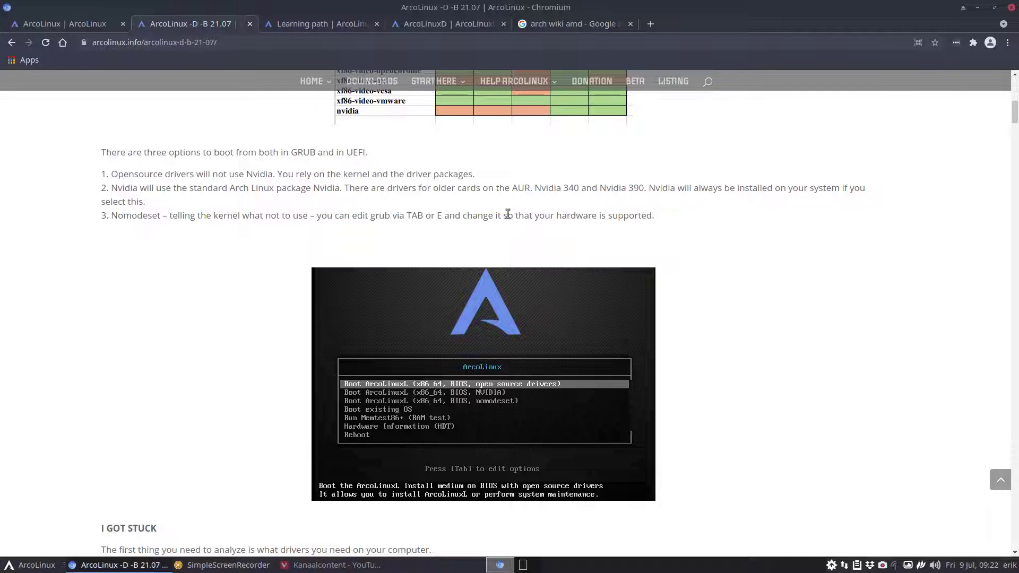
scroll(276, 293, down, 3)
scroll(275, 294, down, 3)
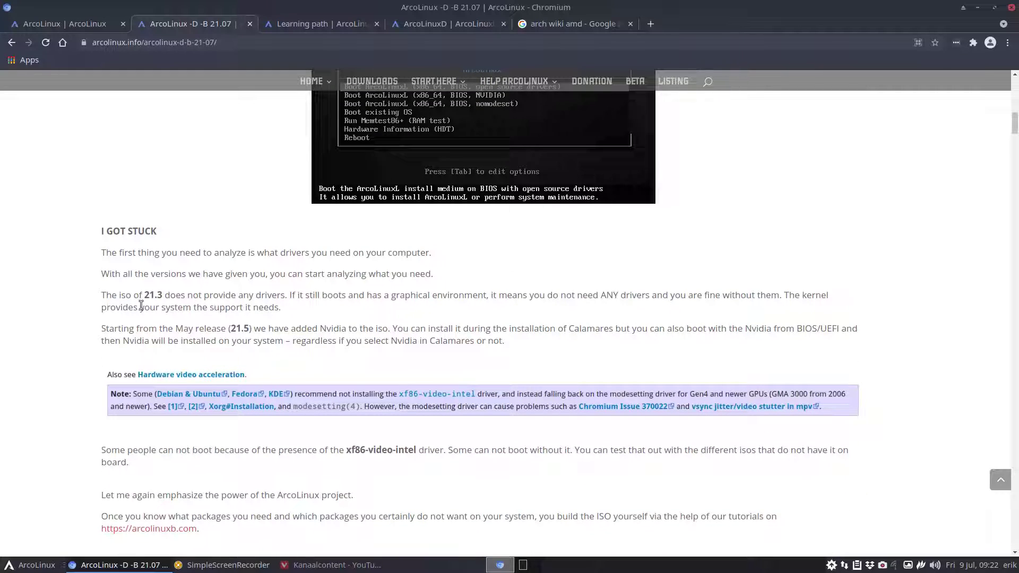
drag(142, 296, 163, 298)
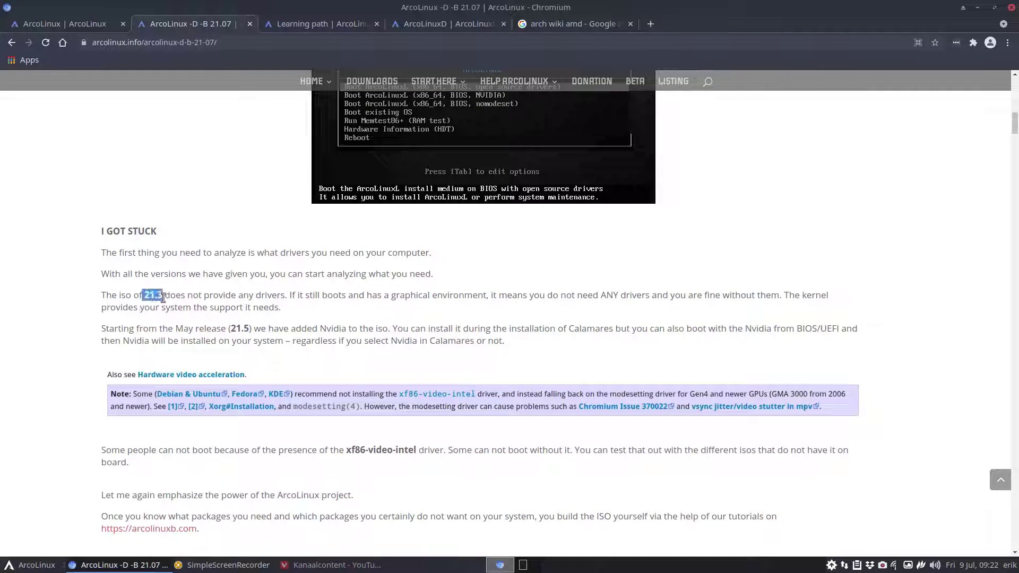
click(230, 328)
drag(229, 328, 249, 330)
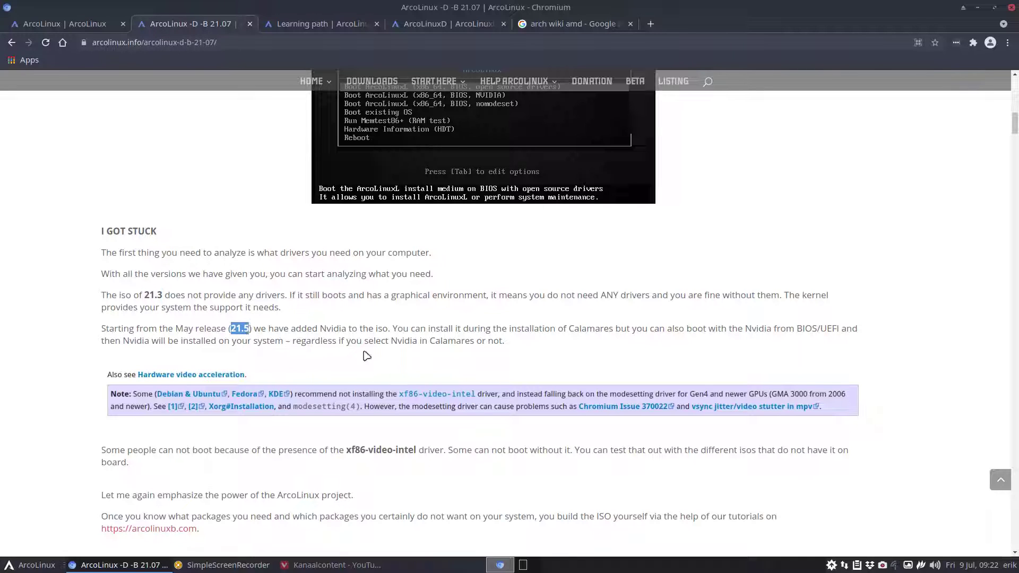
Scroll into the I GOT STUCK section and highlight the xf86-video-intel driver name
scroll(363, 327, up, 1)
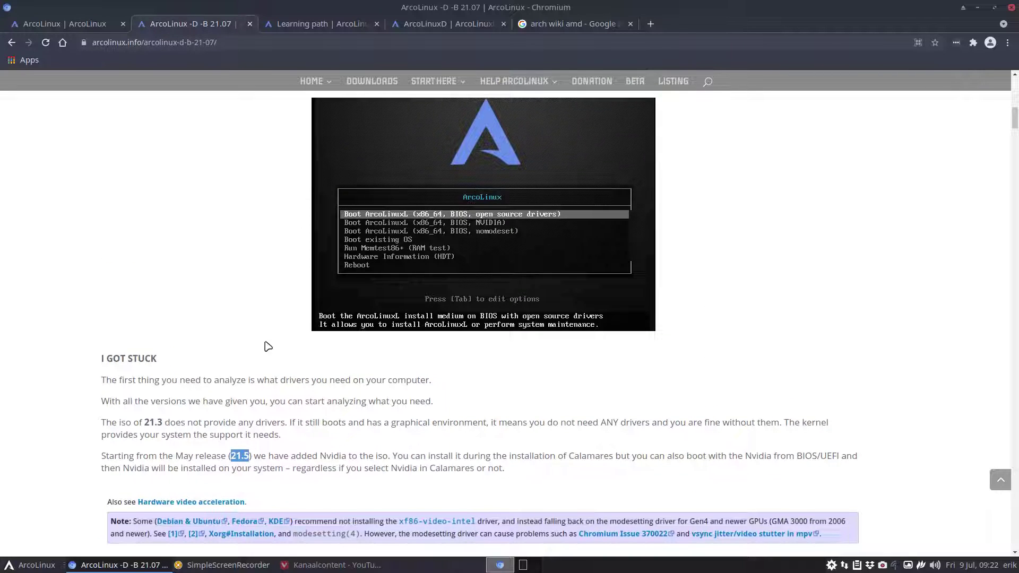
scroll(267, 346, down, 1)
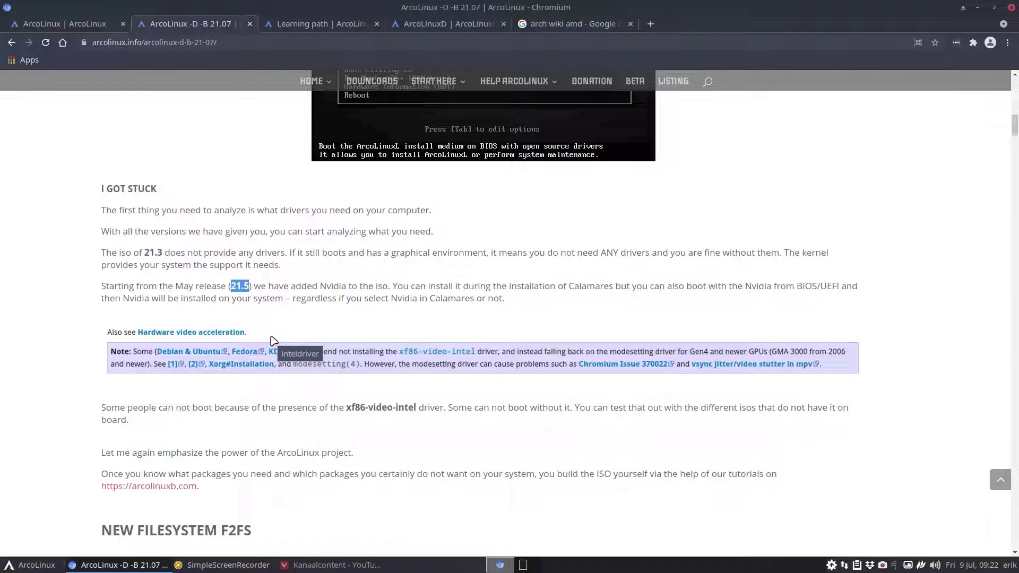
scroll(312, 285, down, 2)
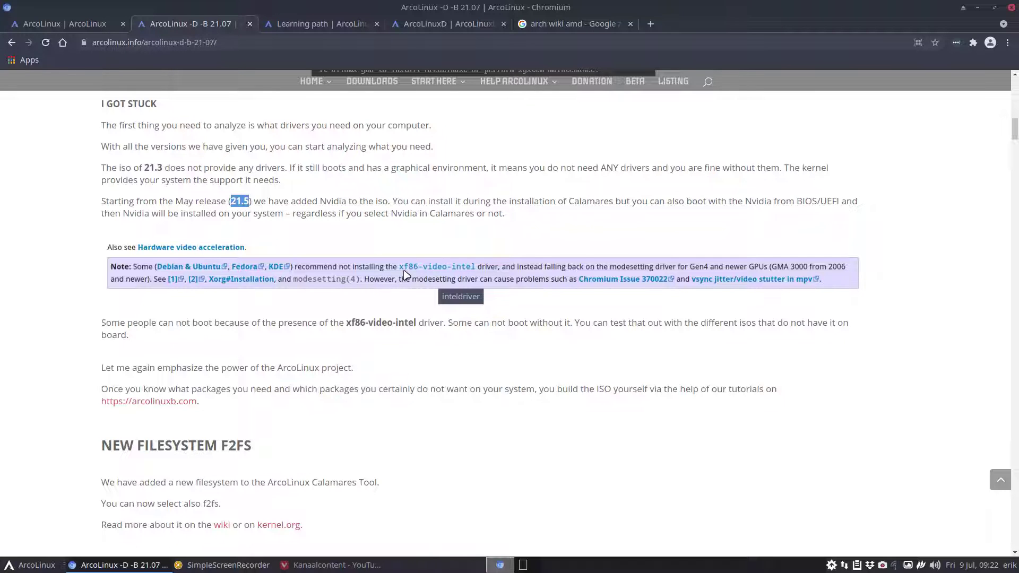
scroll(527, 299, up, 10)
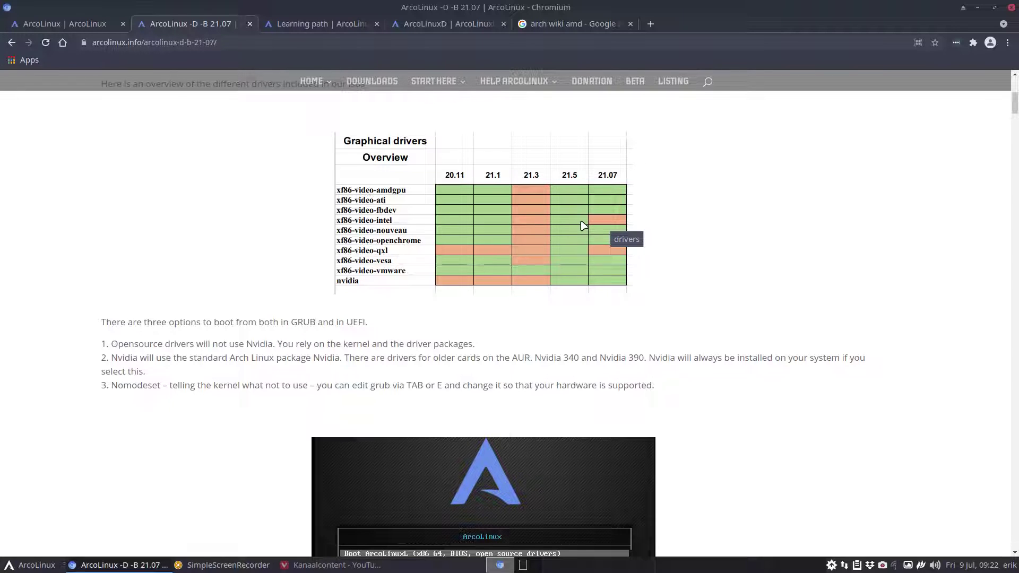
scroll(584, 226, down, 10)
scroll(583, 226, down, 1)
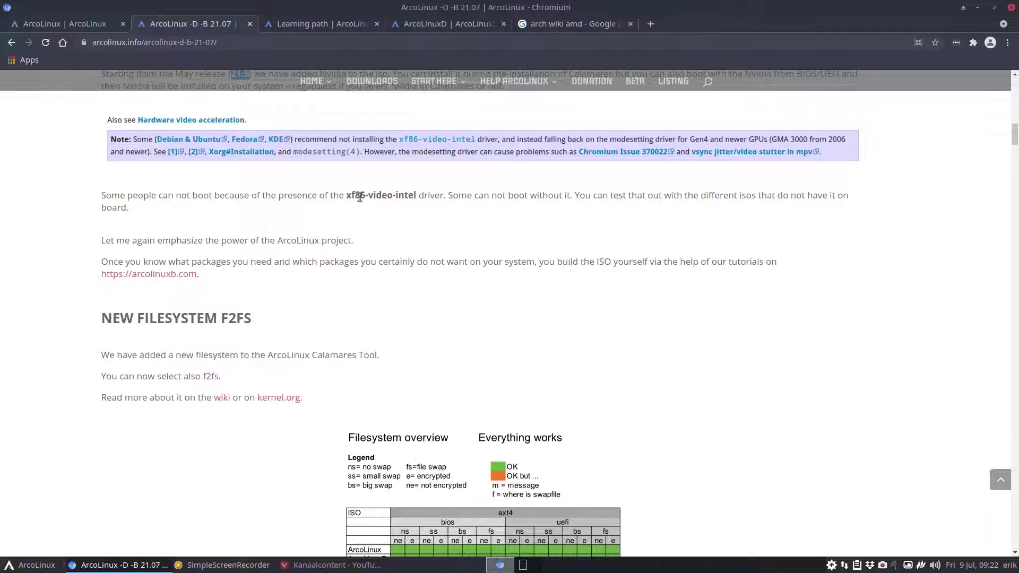
drag(348, 194, 419, 195)
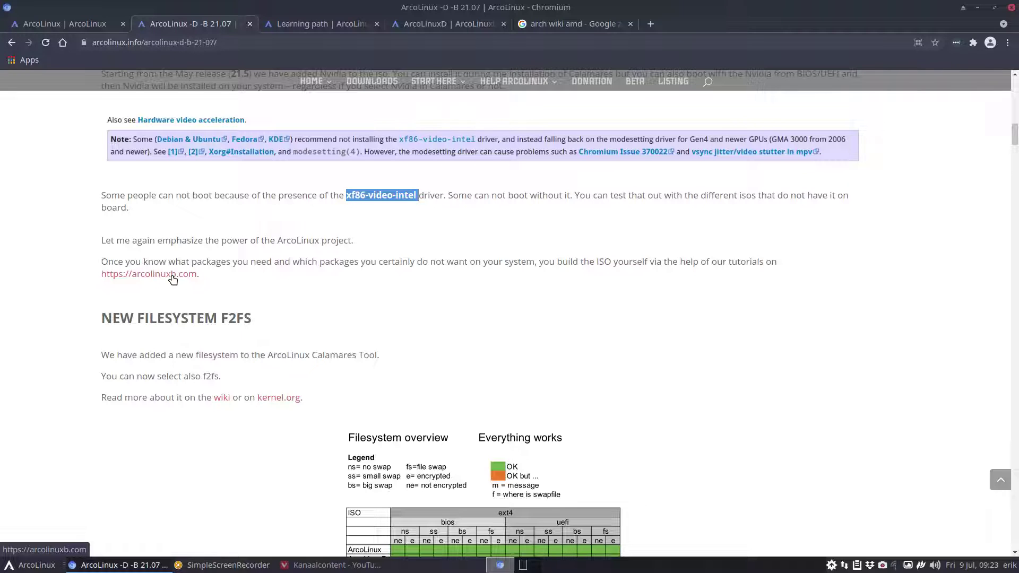
scroll(309, 286, up, 3)
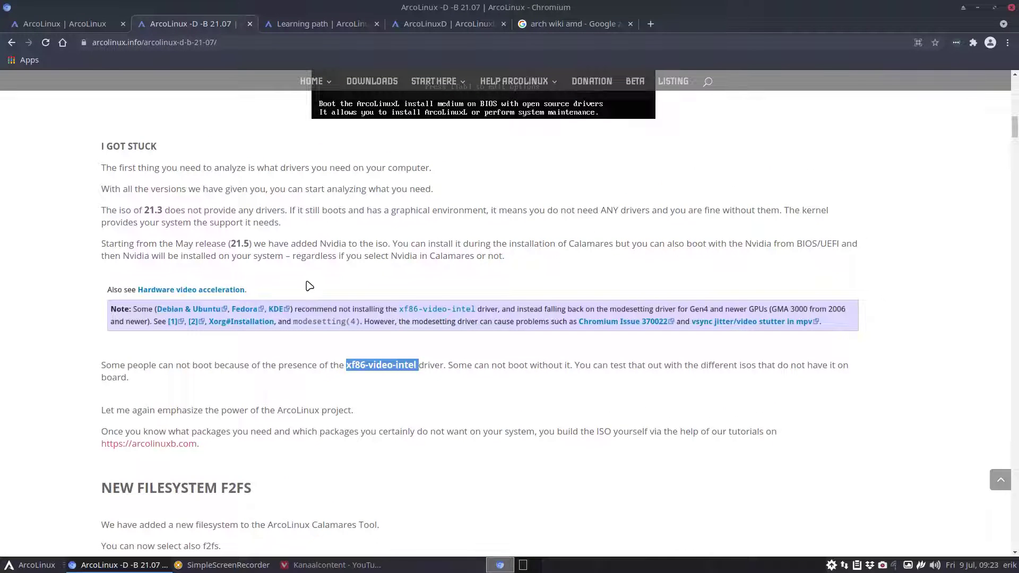
scroll(309, 286, down, 5)
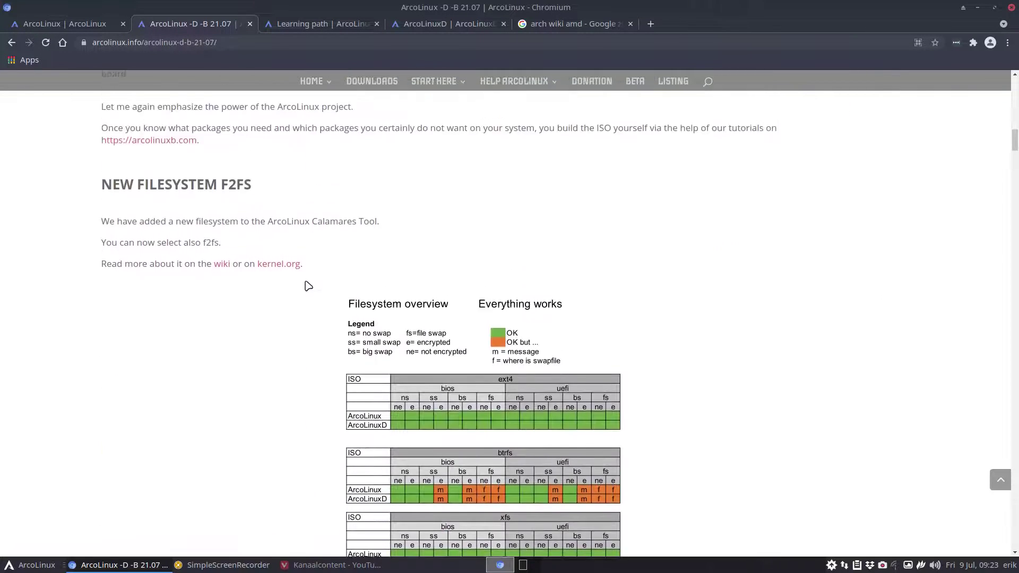
Scroll down past the F2FS filesystem tables to the ArcoLinux keys and repos video
scroll(309, 284, up, 1)
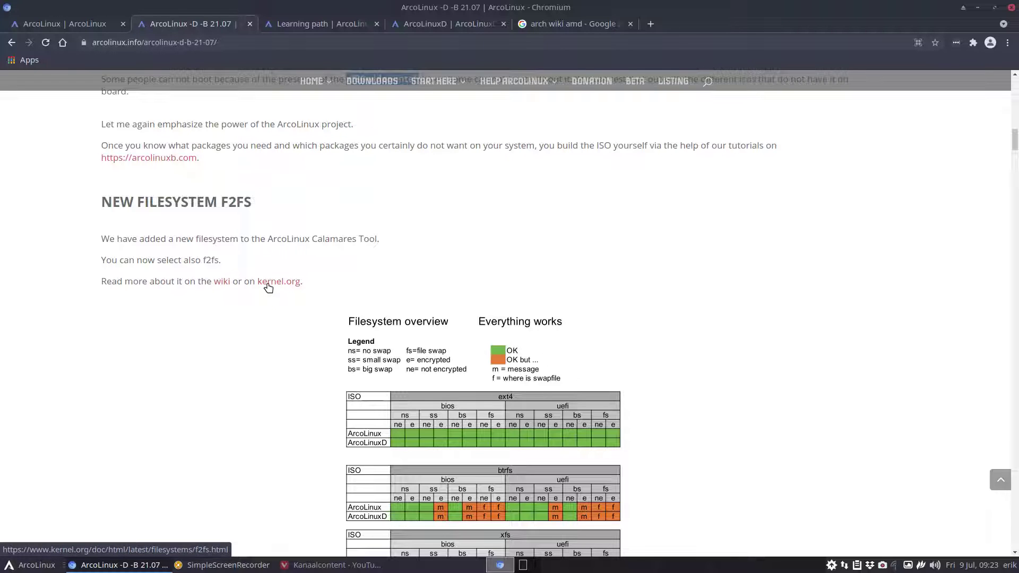
scroll(268, 288, down, 4)
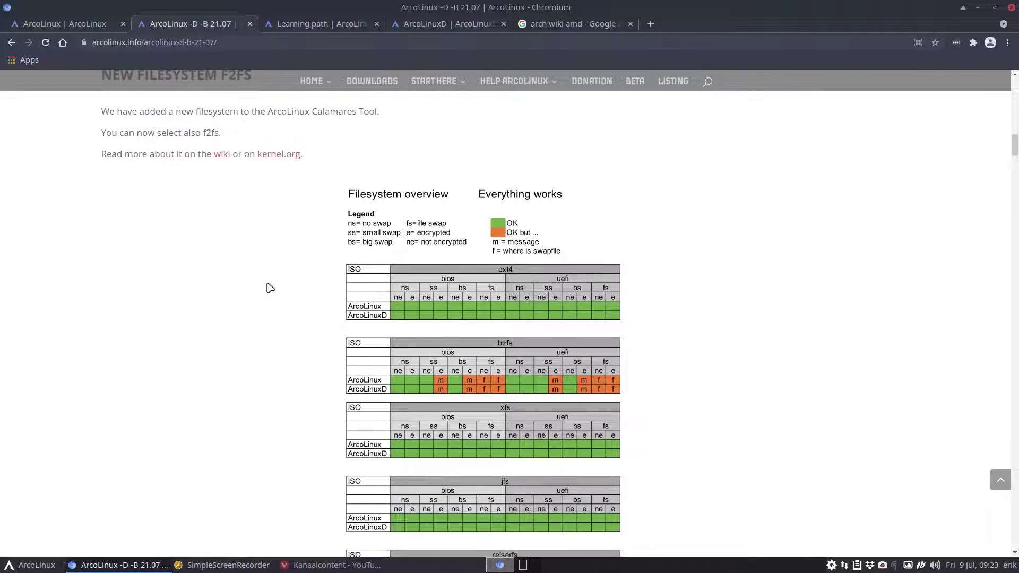
scroll(270, 288, down, 8)
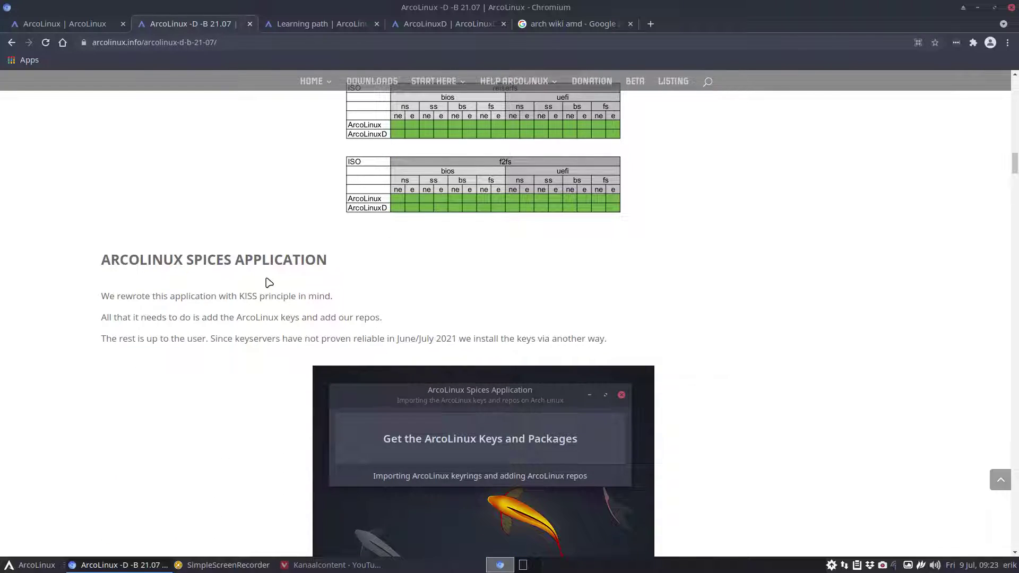
scroll(270, 283, up, 2)
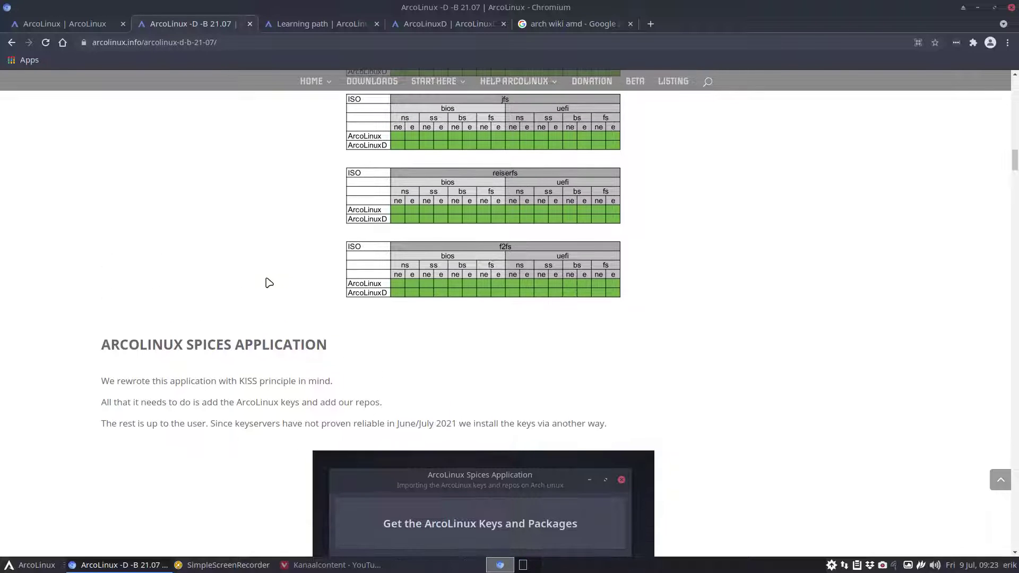
scroll(270, 283, down, 2)
scroll(269, 283, down, 2)
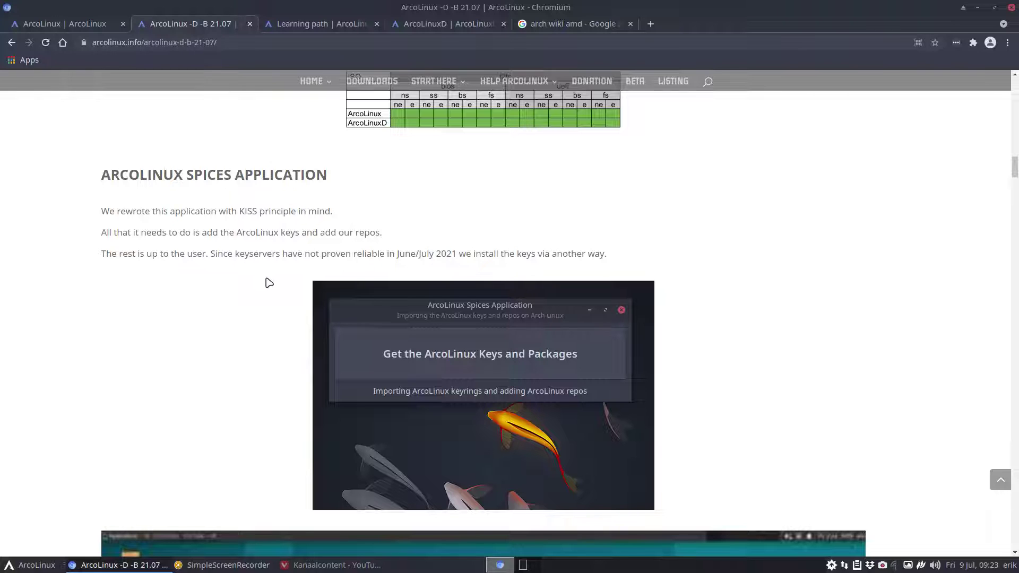
scroll(464, 230, down, 3)
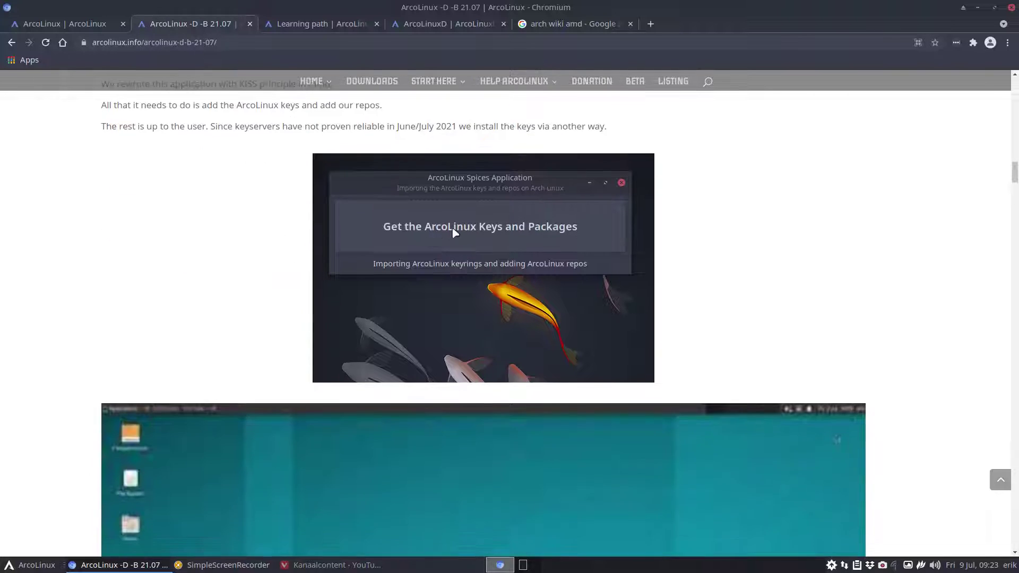
scroll(485, 268, down, 3)
scroll(485, 268, down, 5)
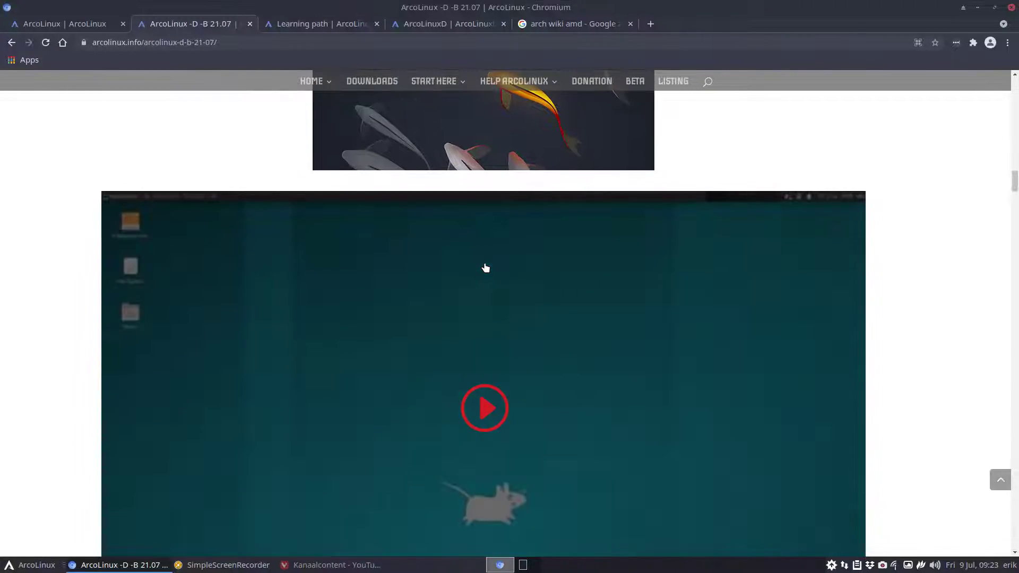
scroll(424, 393, down, 5)
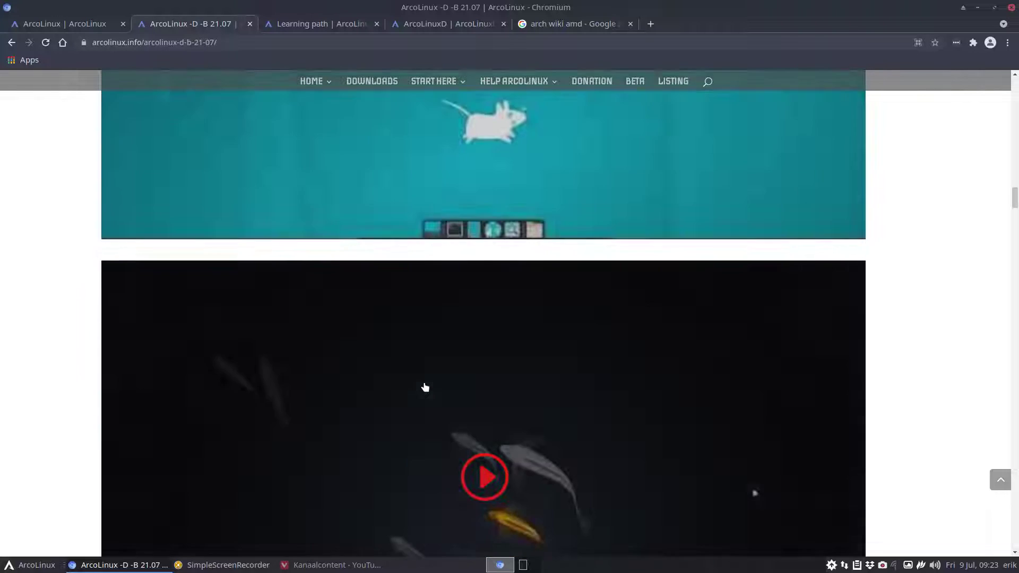
scroll(449, 475, down, 3)
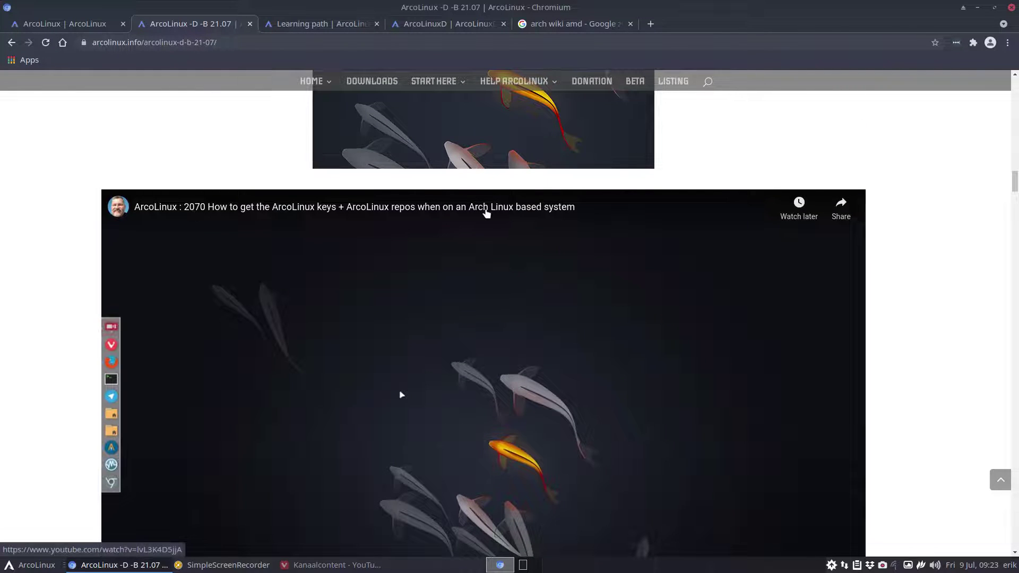
scroll(345, 290, down, 2)
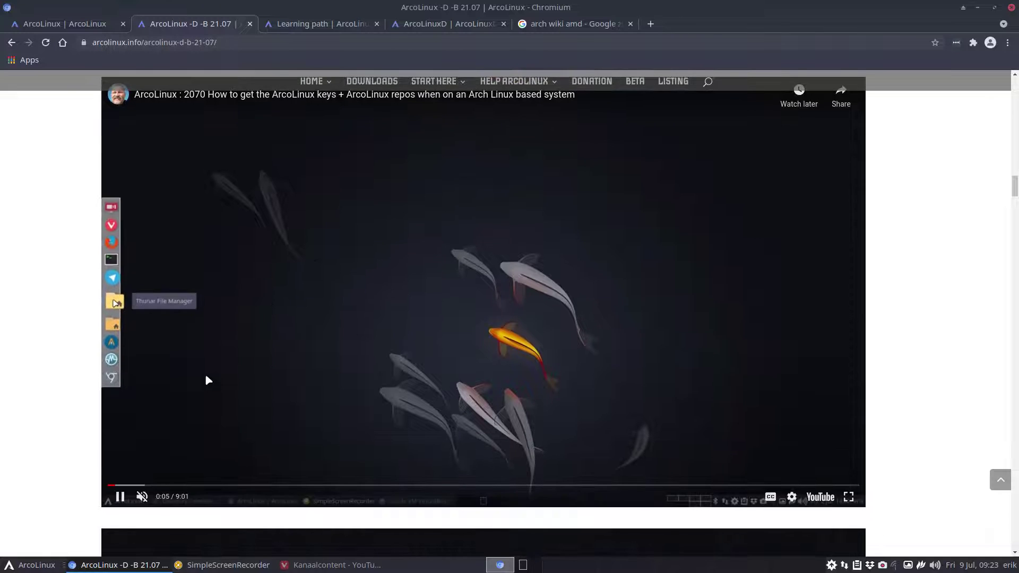
Pause the keys and repos video, then briefly play the Spices Application backoffice video
click(455, 344)
scroll(159, 441, down, 6)
click(175, 423)
scroll(176, 427, down, 2)
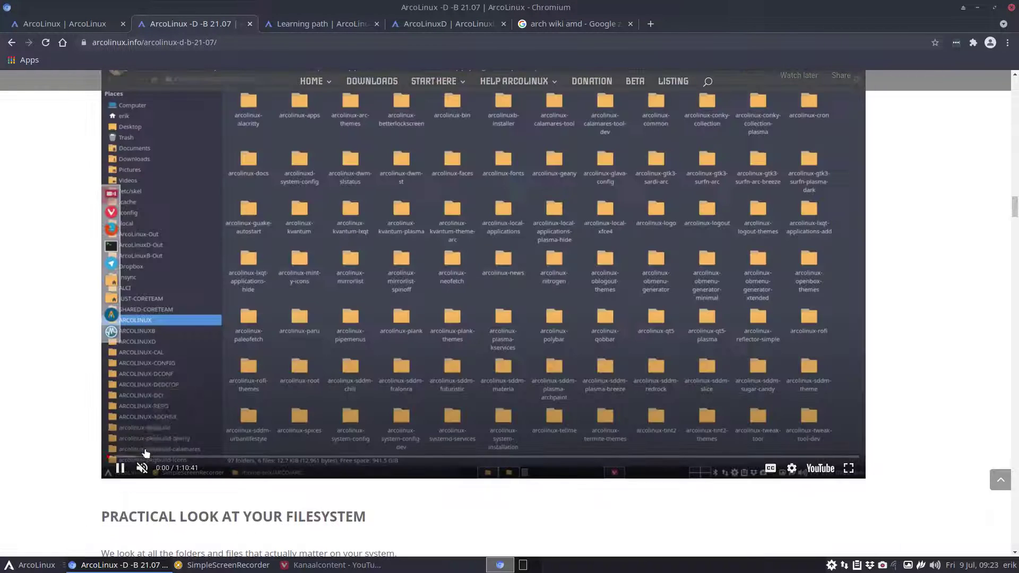
click(294, 377)
scroll(410, 362, up, 4)
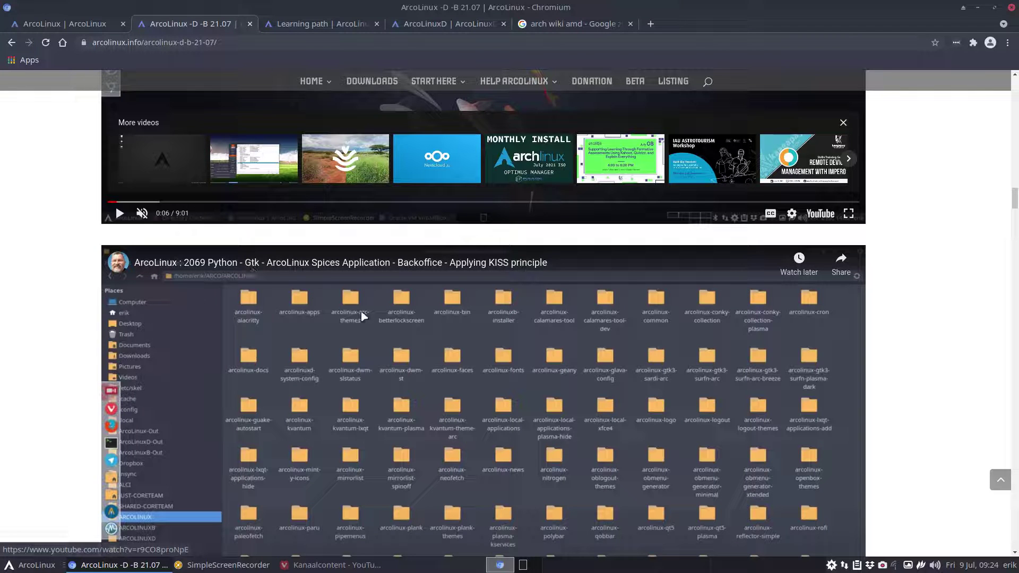
scroll(438, 390, down, 7)
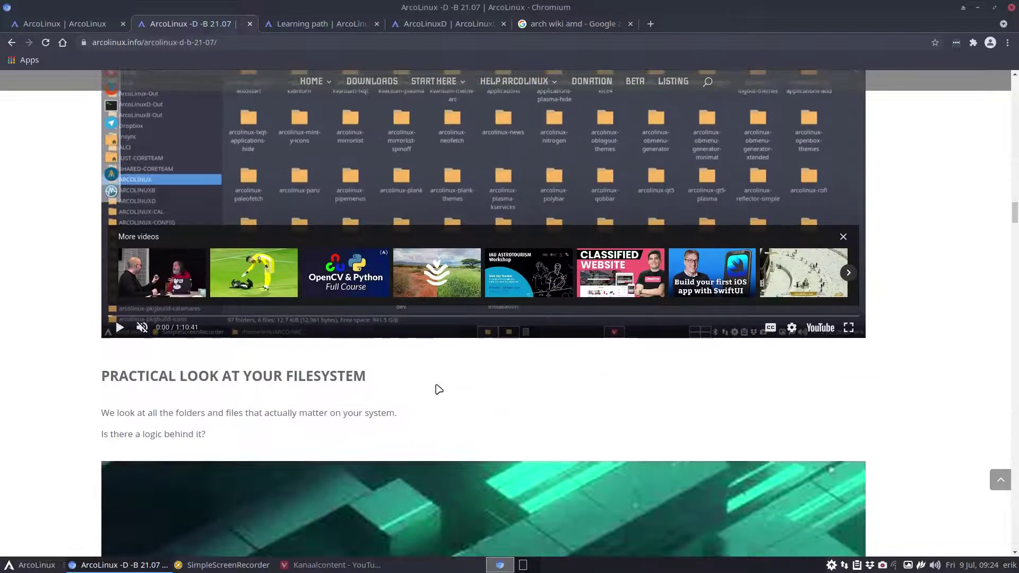
scroll(439, 389, down, 4)
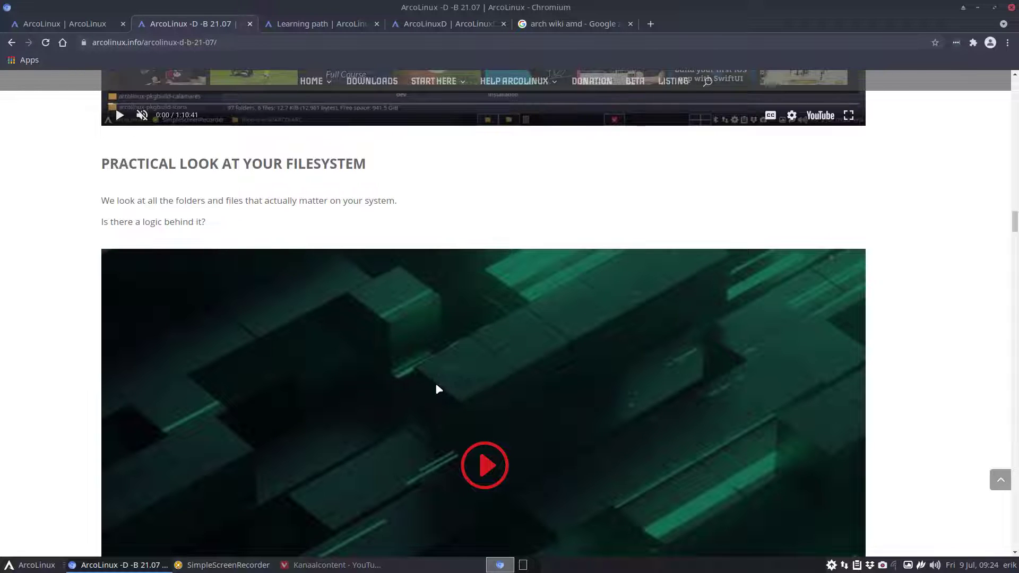
Play the 'Taking a practical look at your filesystem' video, pausing it at 0:01
scroll(438, 390, down, 2)
scroll(438, 389, up, 1)
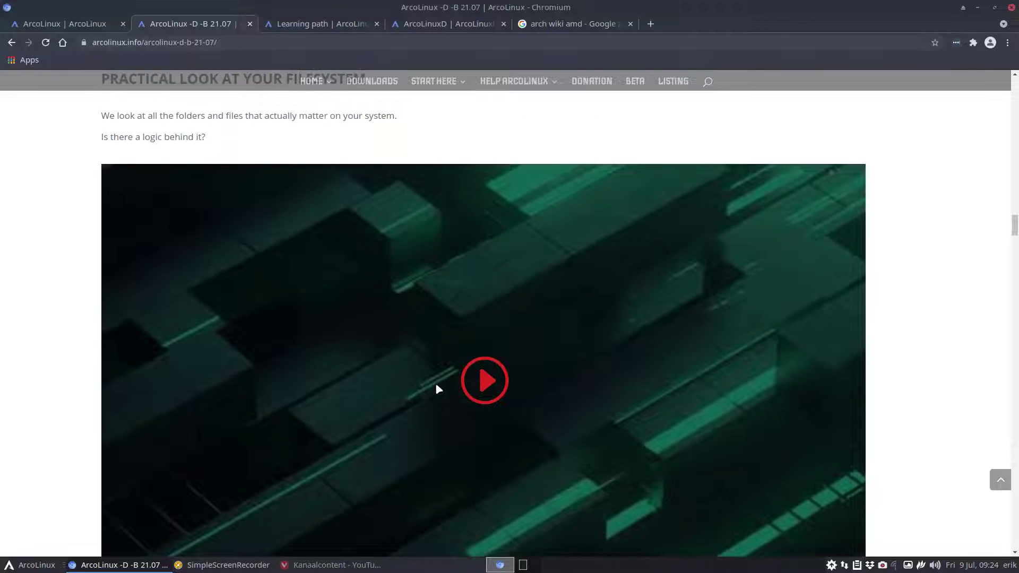
scroll(439, 390, down, 2)
scroll(438, 390, up, 1)
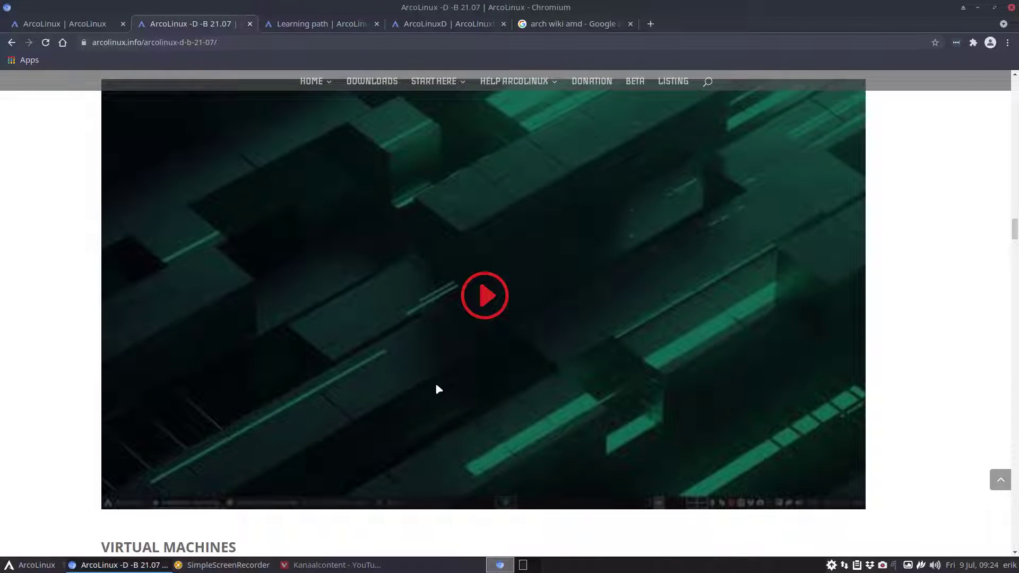
click(445, 357)
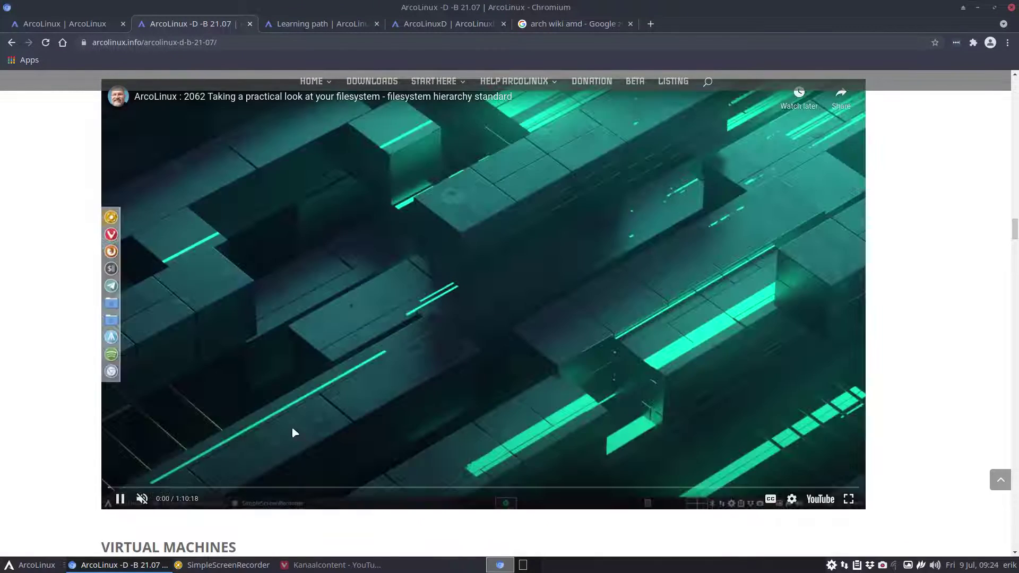
click(120, 498)
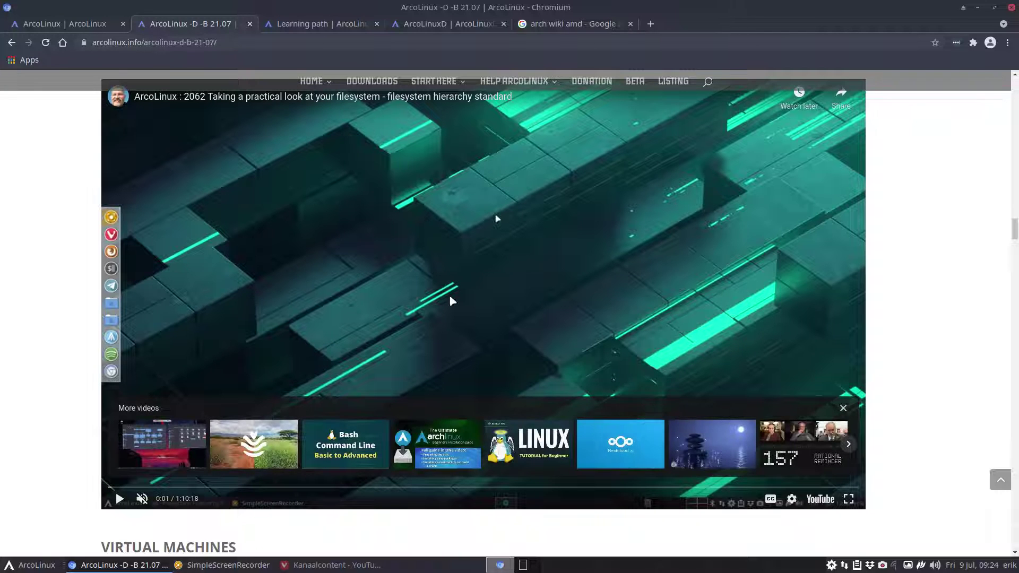
scroll(453, 301, up, 2)
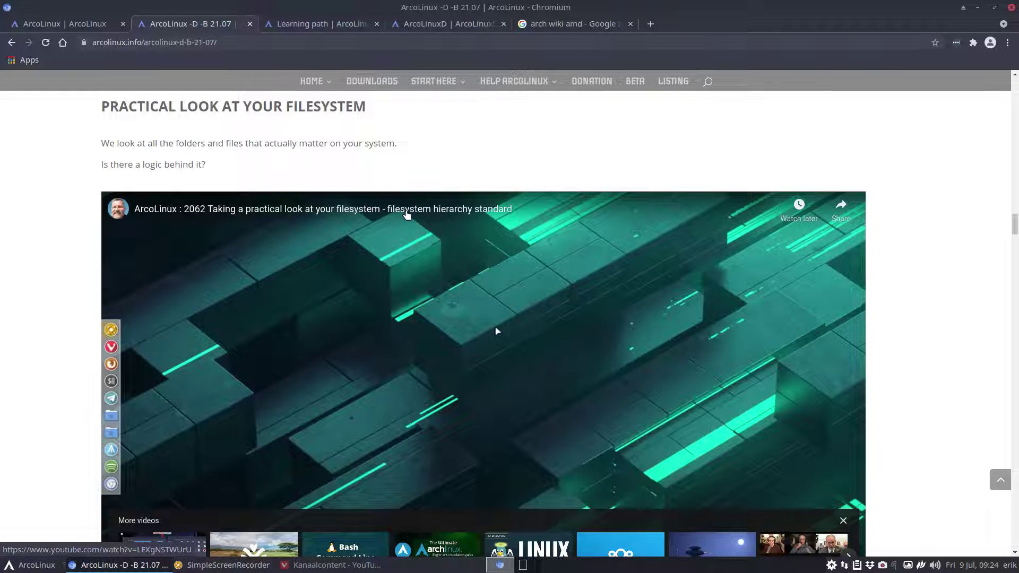
scroll(407, 214, down, 3)
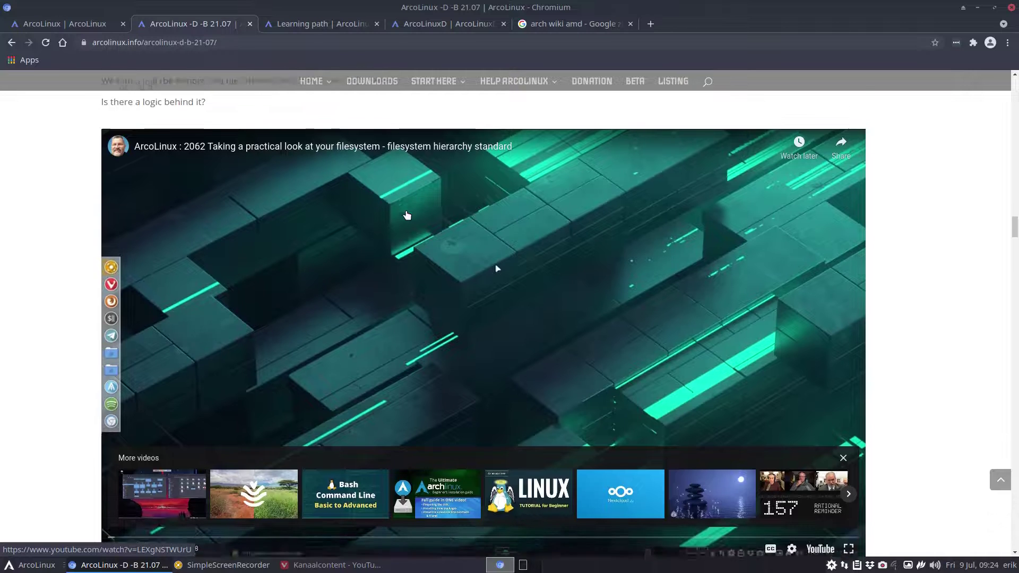
Scroll to Virtual Machines and highlight VirtualBox, then Qemu, in its sentence
scroll(407, 215, down, 3)
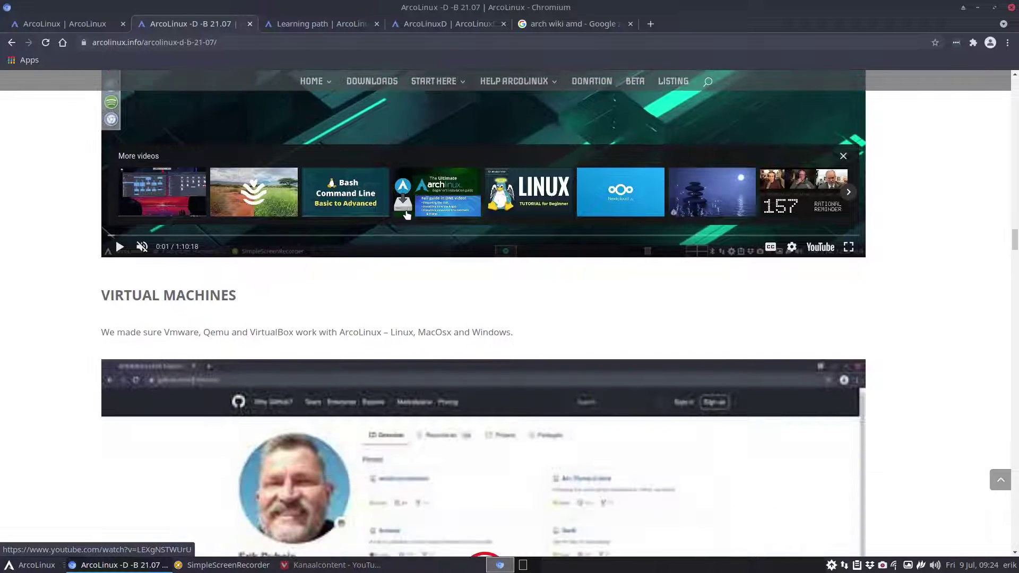
scroll(410, 303, down, 2)
scroll(409, 303, down, 1)
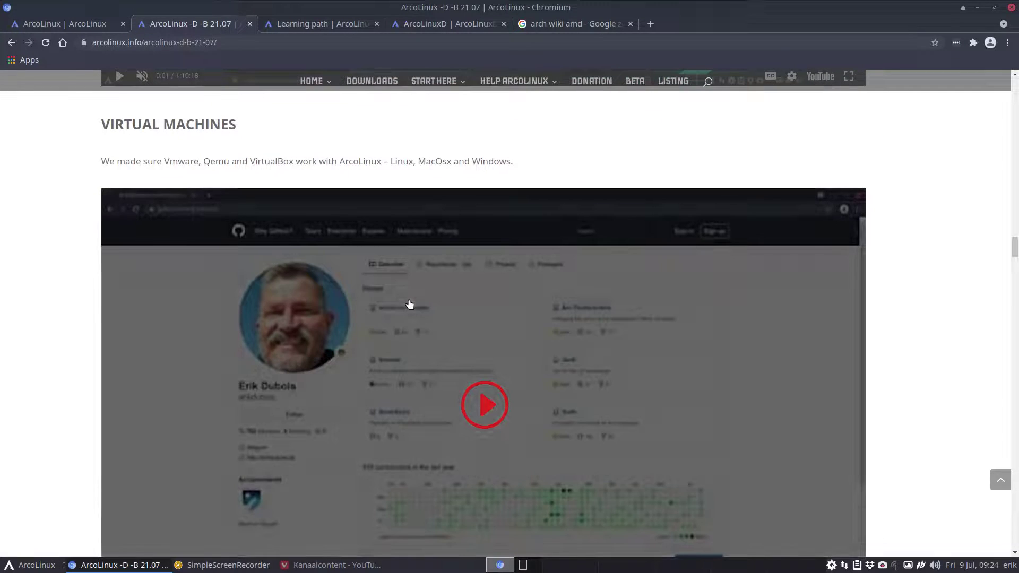
scroll(409, 303, down, 1)
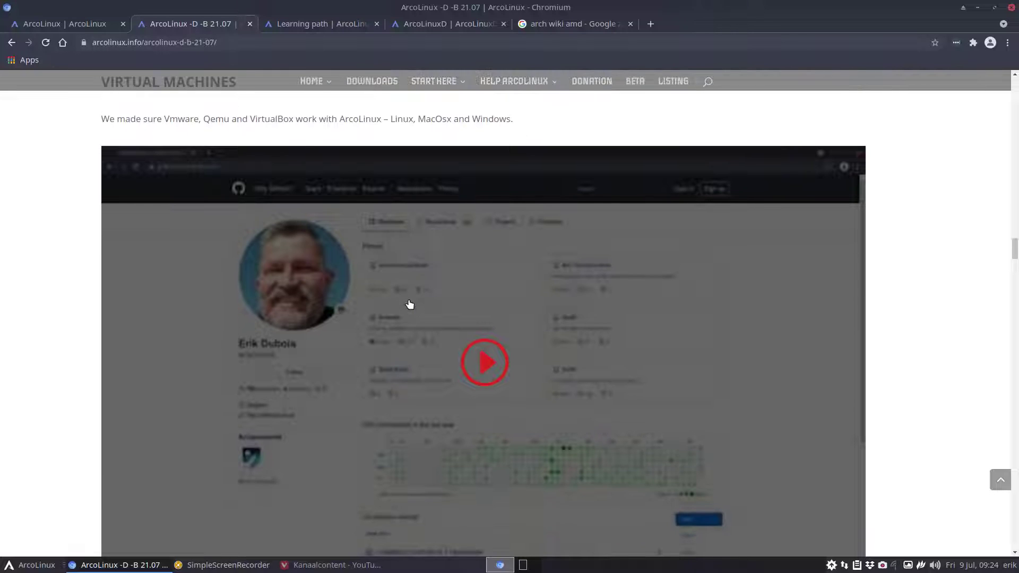
scroll(409, 304, up, 2)
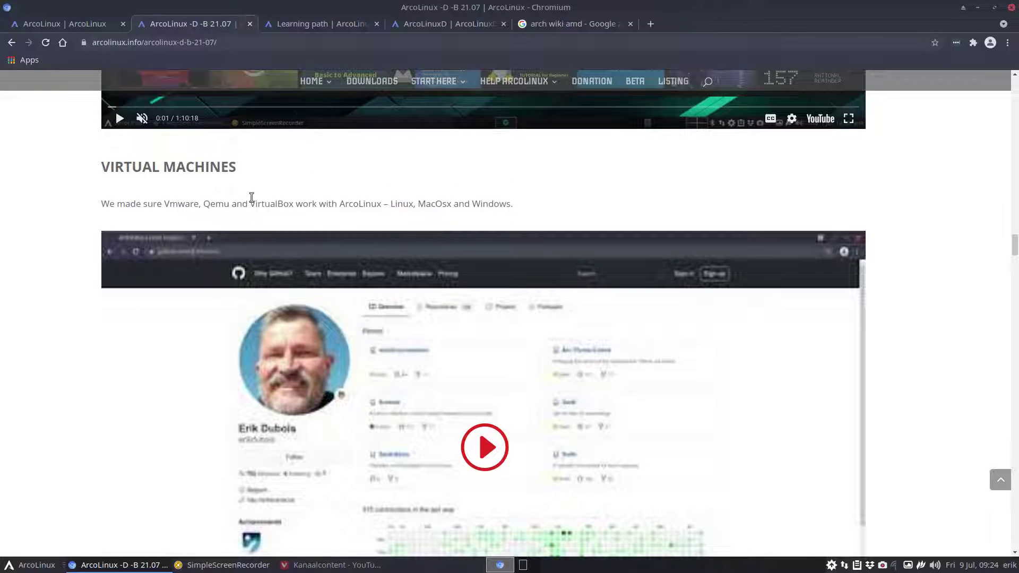
drag(249, 201, 297, 203)
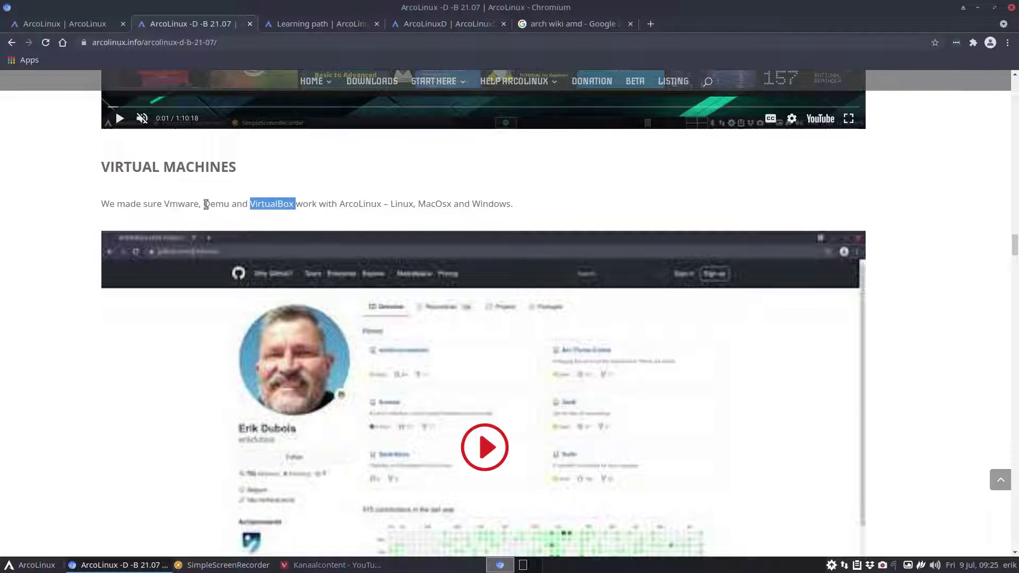
drag(206, 204, 229, 203)
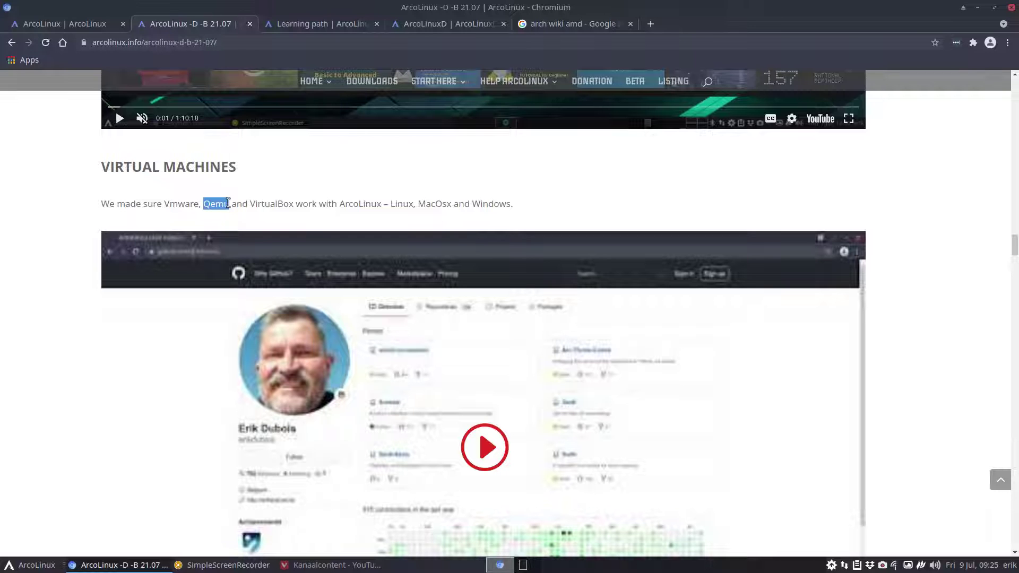
Scroll past the Surfn Papirus Casablanca screenshot and video to the Paru and Yay section
scroll(66, 268, down, 4)
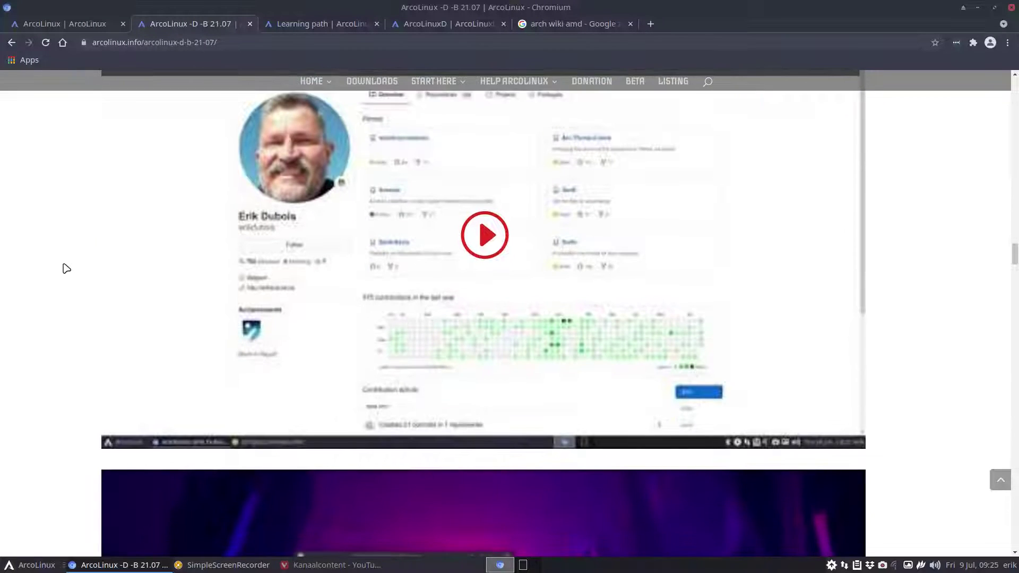
scroll(66, 268, down, 12)
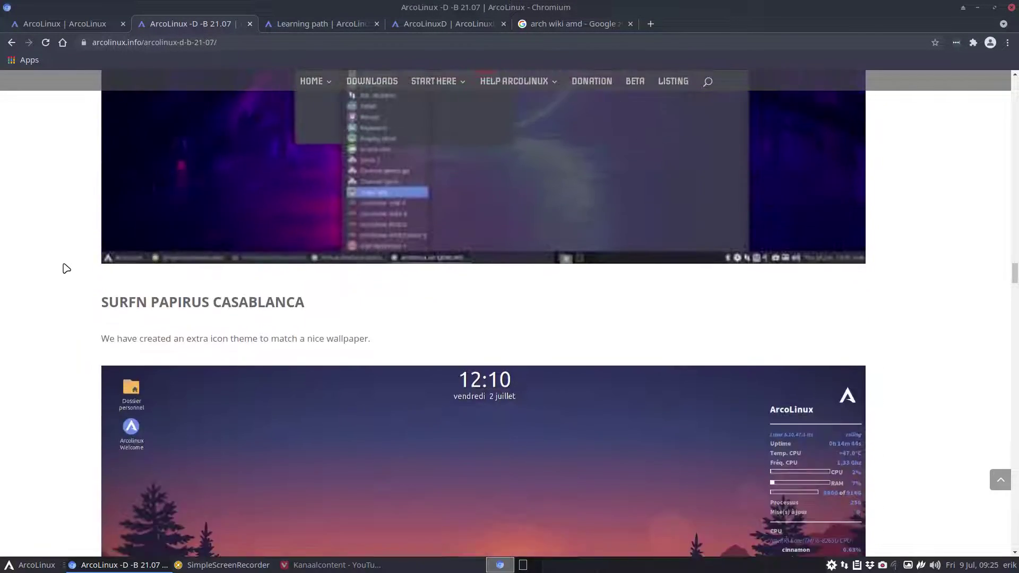
scroll(66, 268, down, 3)
scroll(66, 268, down, 6)
scroll(66, 268, down, 3)
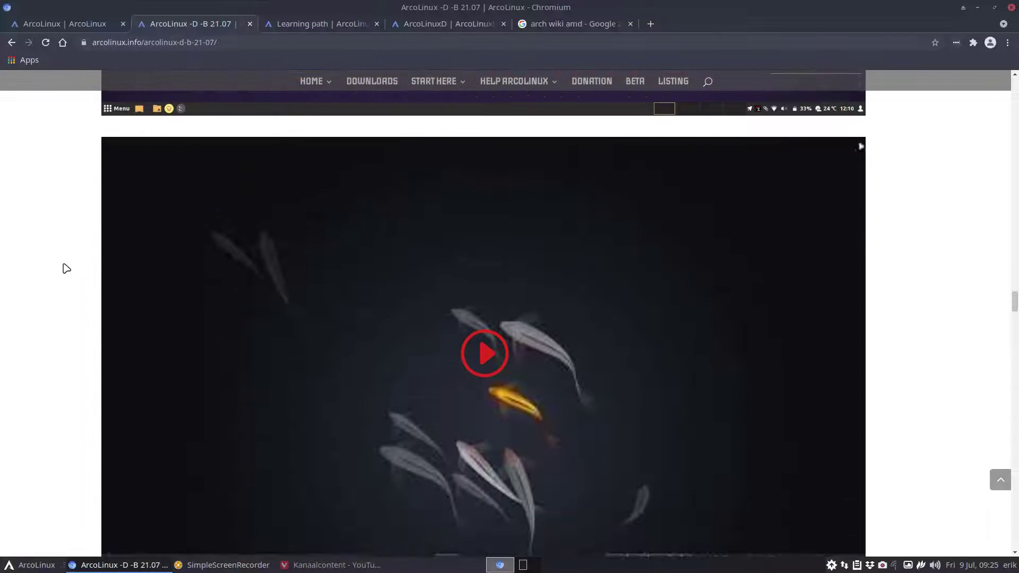
scroll(66, 268, up, 8)
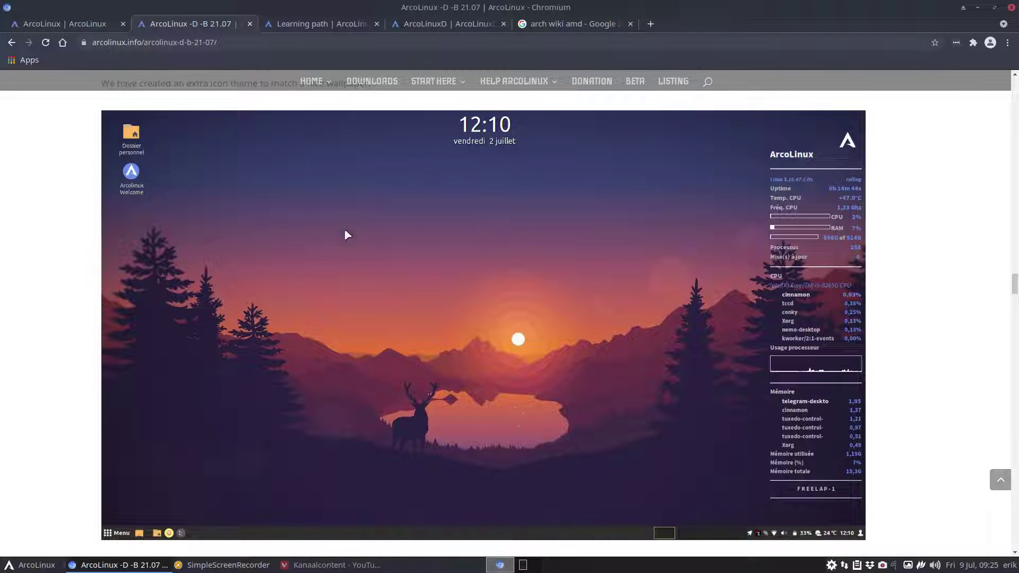
scroll(272, 350, down, 1)
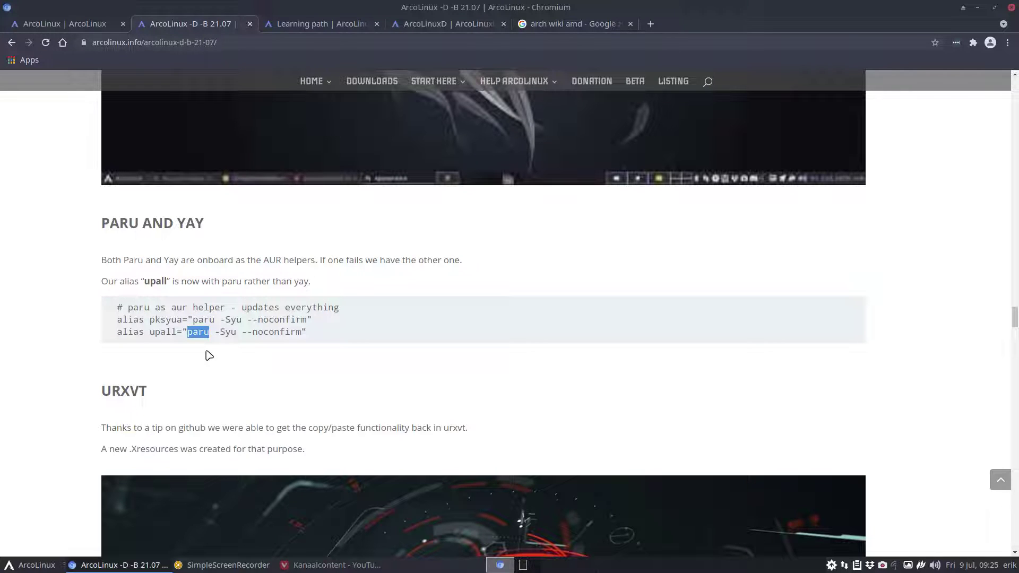
key(super+Return)
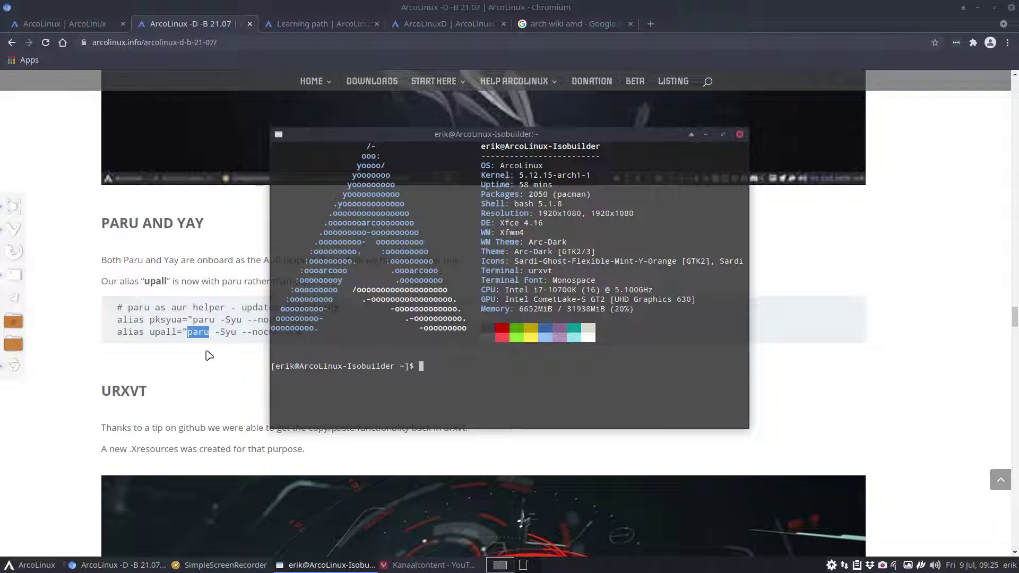
text(yay paru)
key(Return)
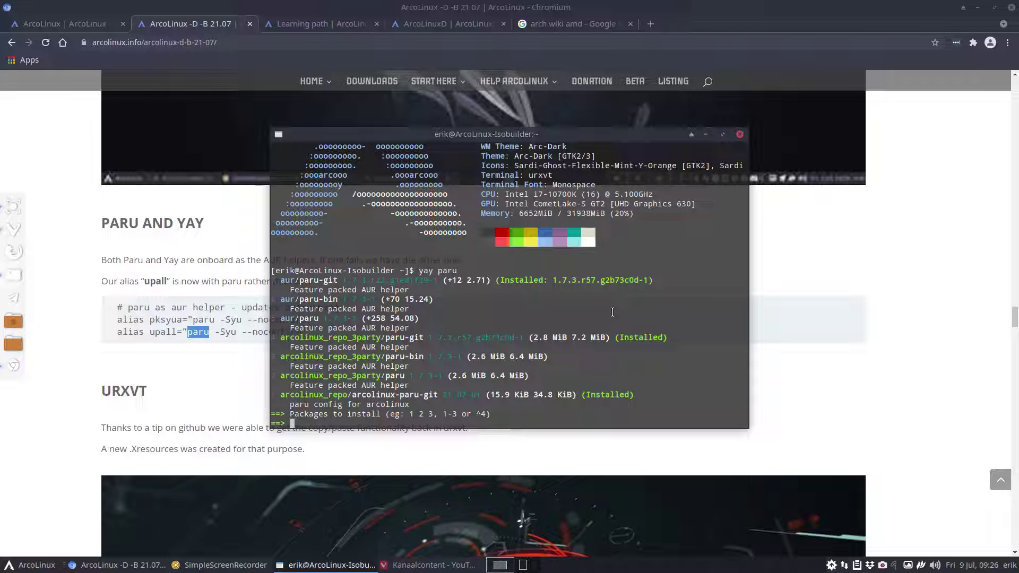
key(ctrl+c)
text(paru )
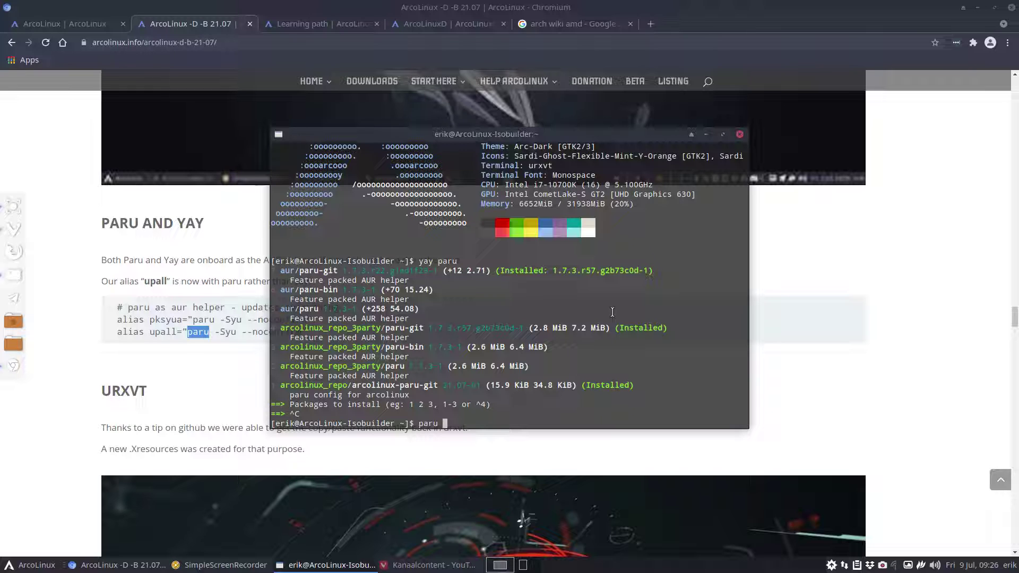
text(yay)
key(Return)
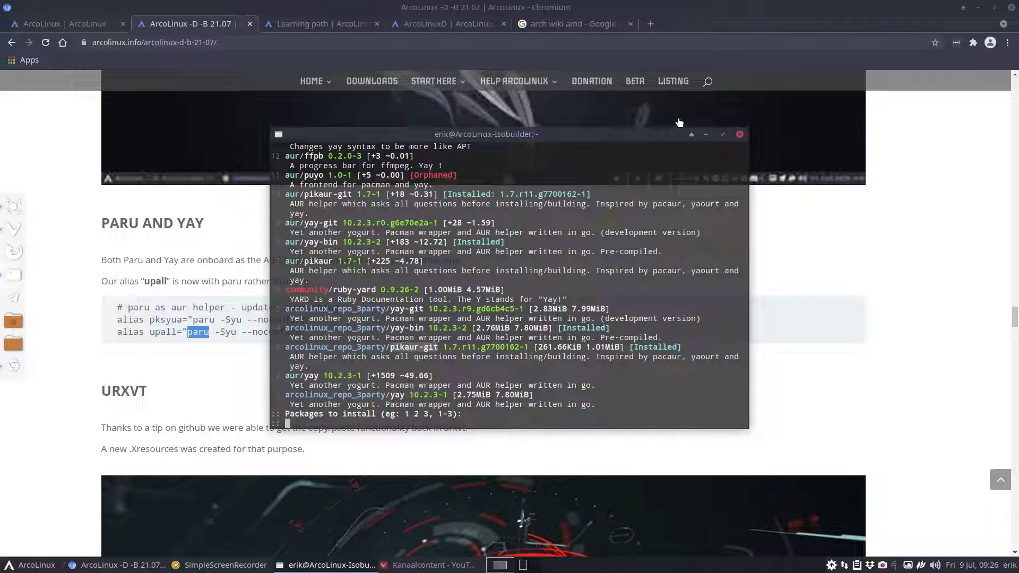
click(740, 133)
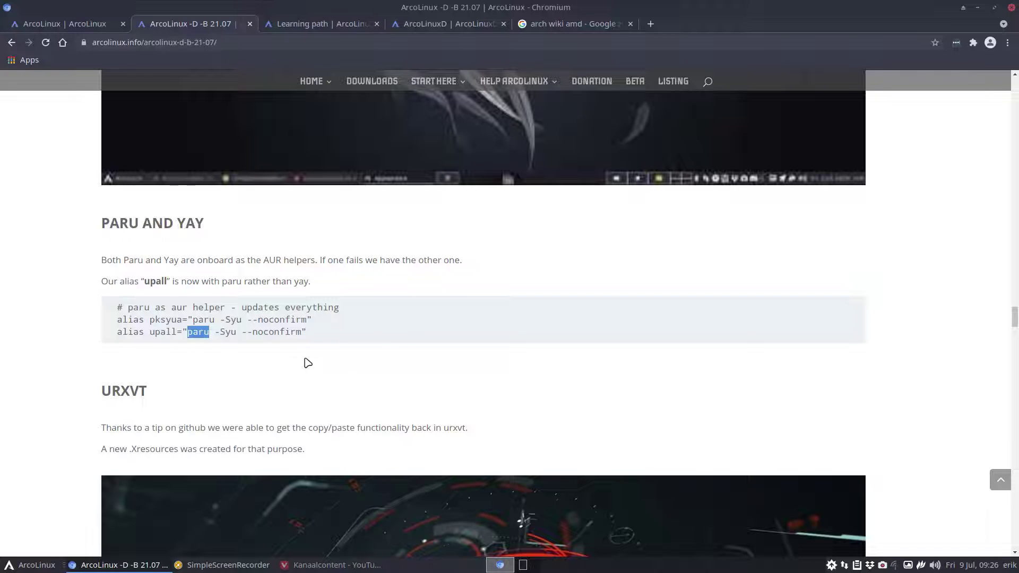
Scroll to URXVT and highlight its heading and the .Xresources file name
scroll(178, 298, down, 4)
scroll(178, 297, down, 1)
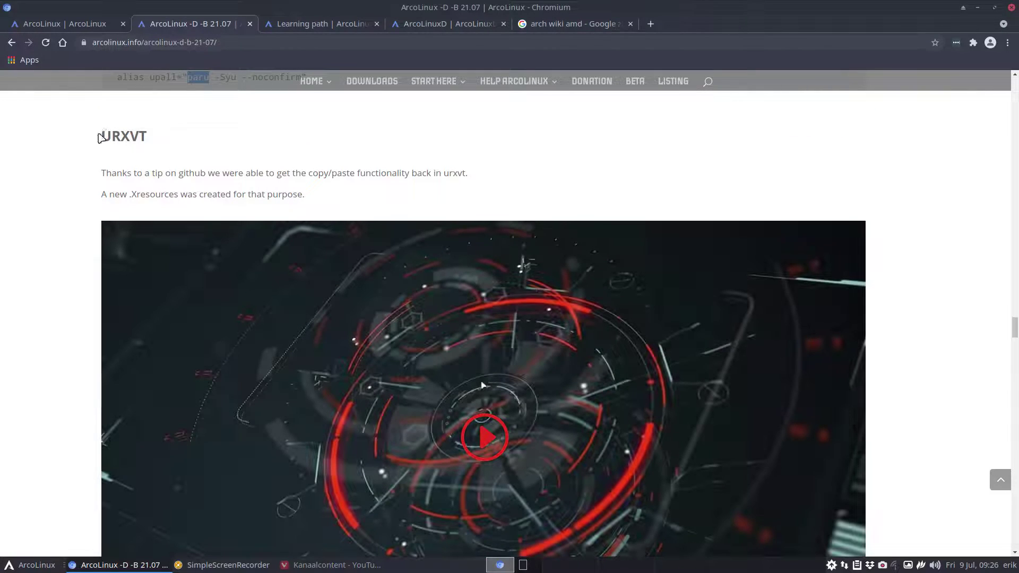
drag(101, 138, 159, 139)
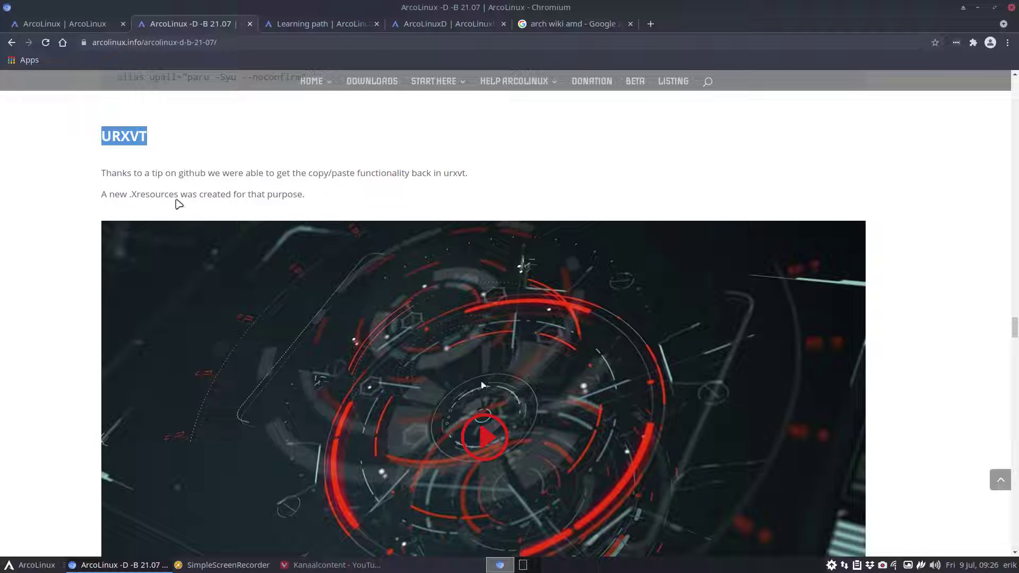
drag(129, 195, 179, 194)
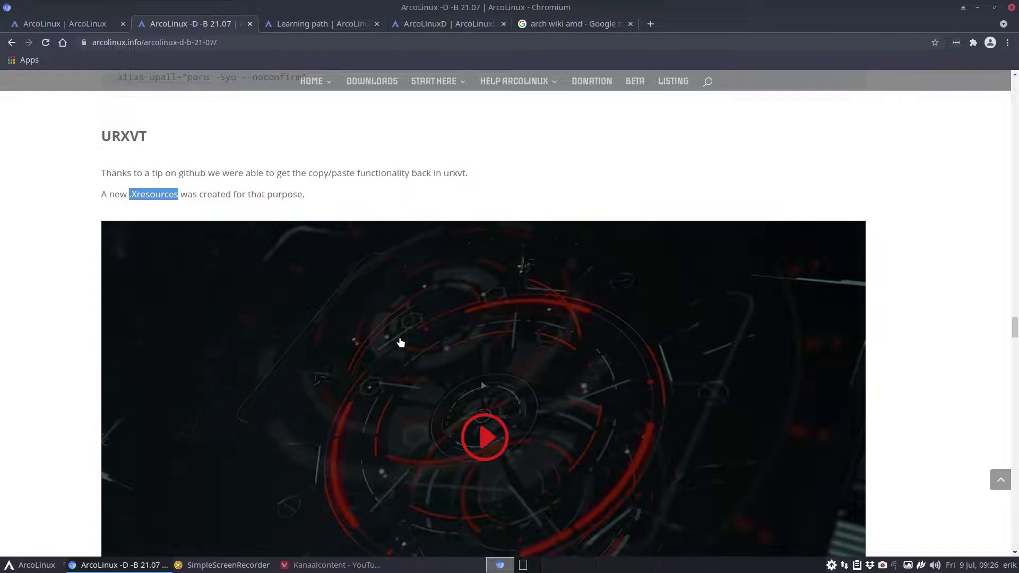
Highlight the SUBLIME-TEXT-DEV heading, the word ArcoLinuxL, and the sublime-text-4 package name
scroll(401, 342, down, 4)
scroll(400, 342, down, 5)
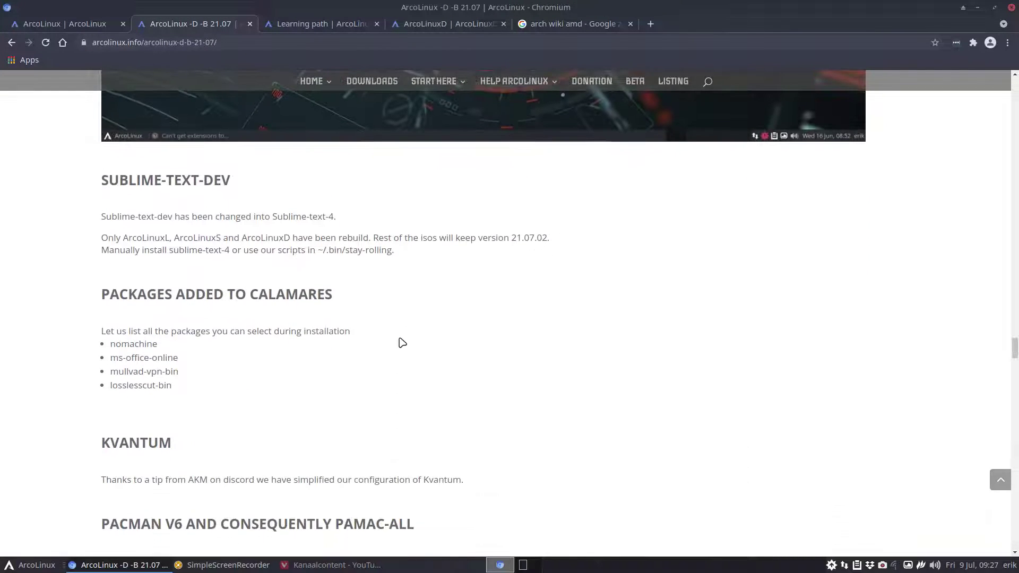
drag(102, 175, 234, 180)
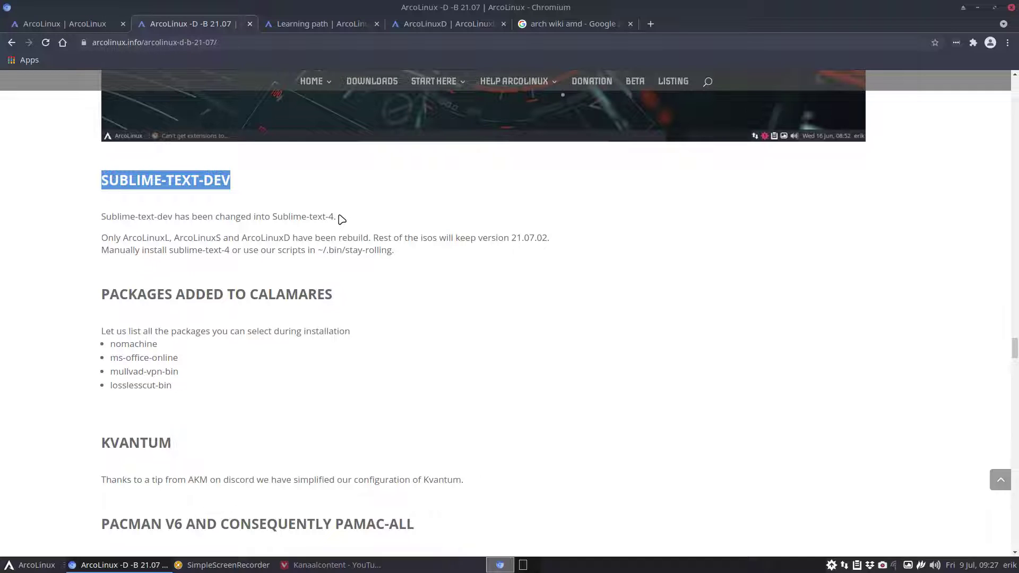
double_click(151, 237)
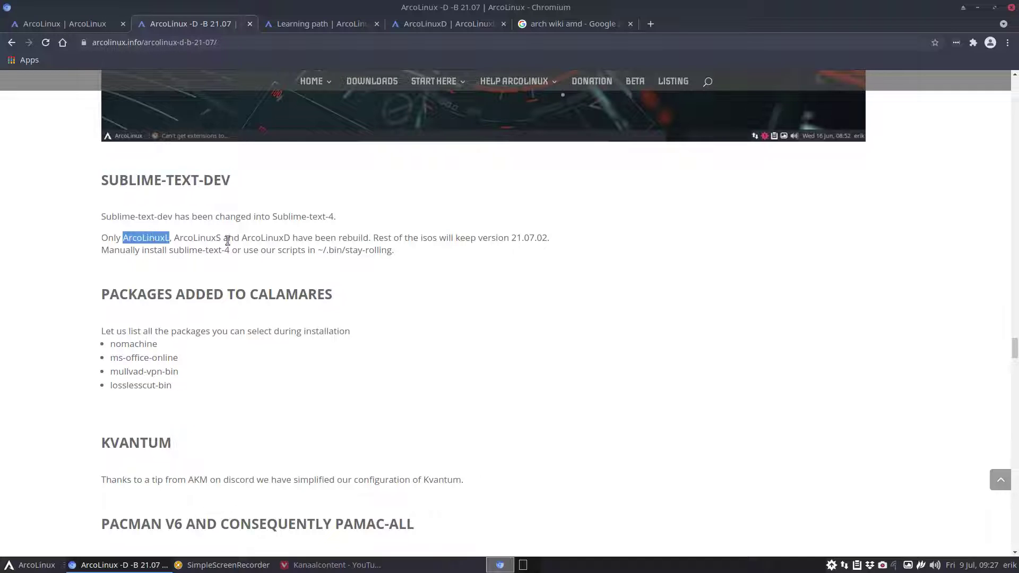
click(211, 239)
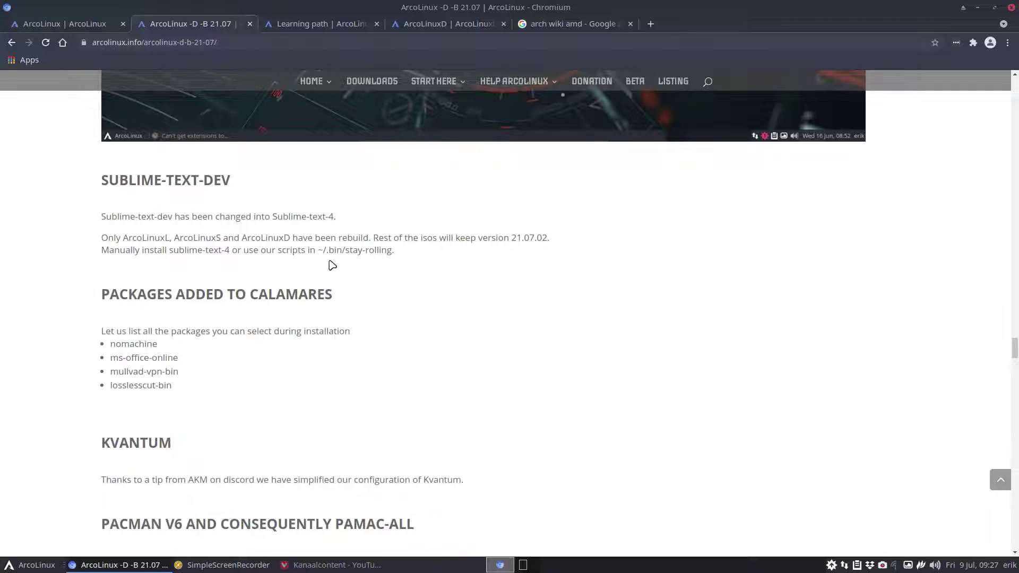
drag(169, 250, 227, 247)
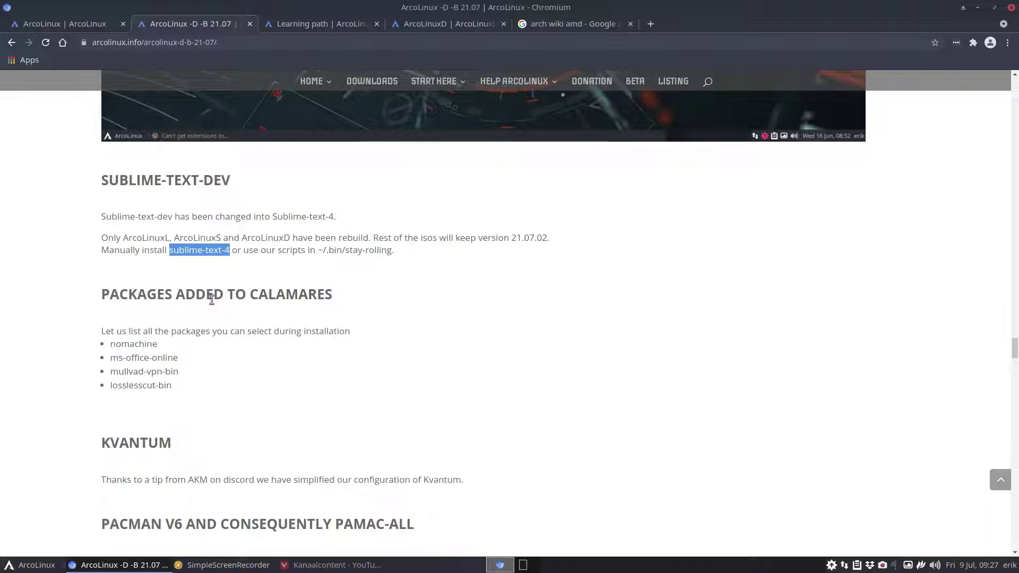
Highlight nomachine, losslesscut-bin, vpn and online in the Calamares list, then the Kvantum tip's author
scroll(212, 299, down, 3)
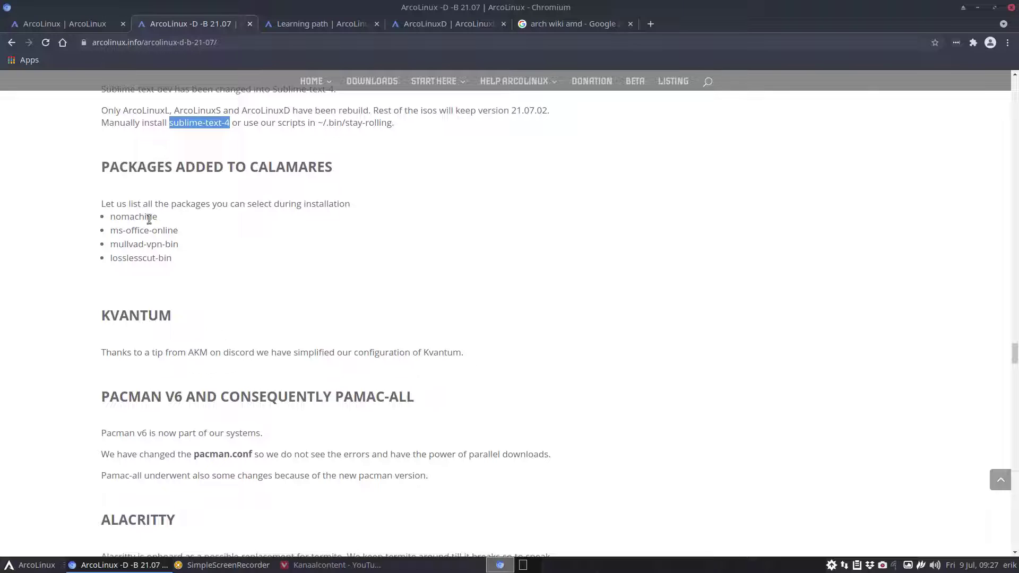
click(130, 214)
double_click(130, 214)
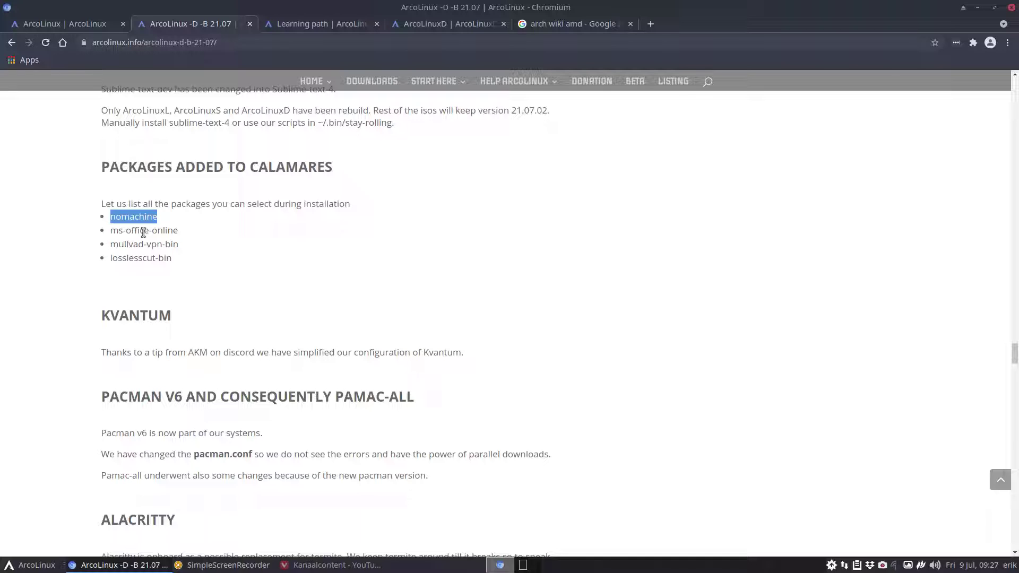
drag(110, 258, 155, 252)
double_click(154, 244)
double_click(162, 231)
click(145, 220)
double_click(145, 218)
scroll(291, 311, down, 3)
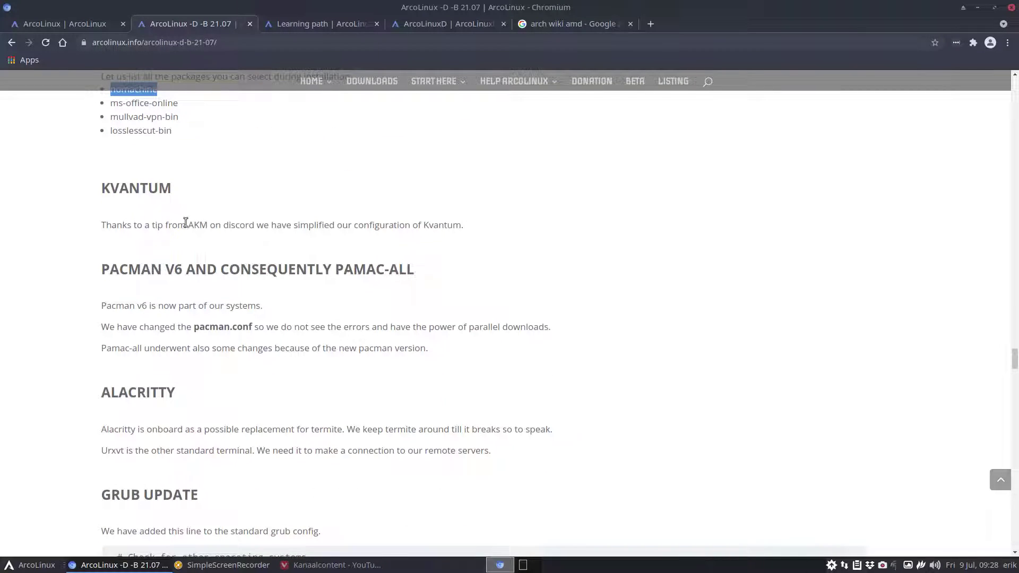
drag(189, 224, 211, 224)
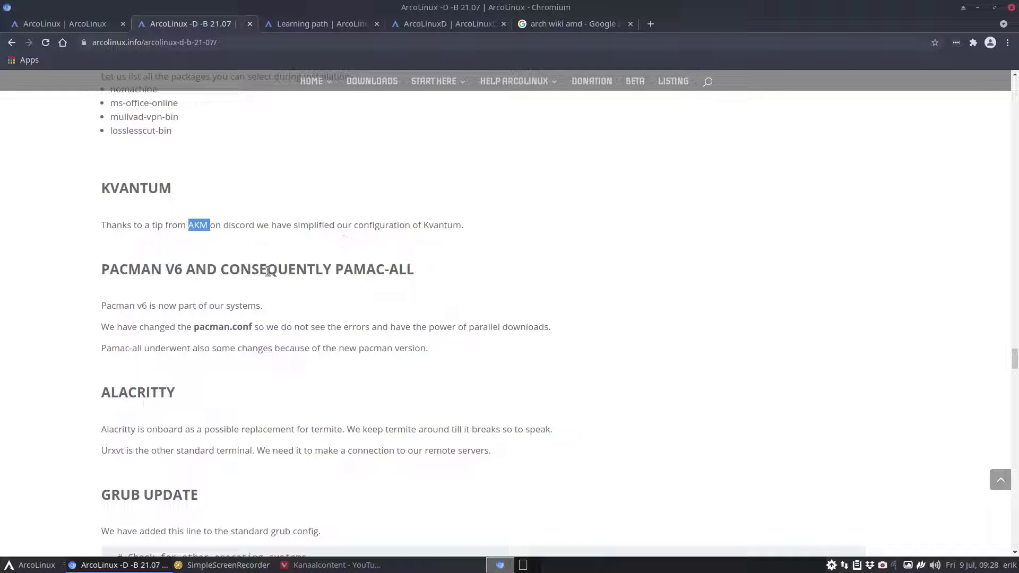
Highlight V6 and PAMAC-ALL in the Pacman heading, then the word termite under Alacritty
scroll(179, 277, down, 3)
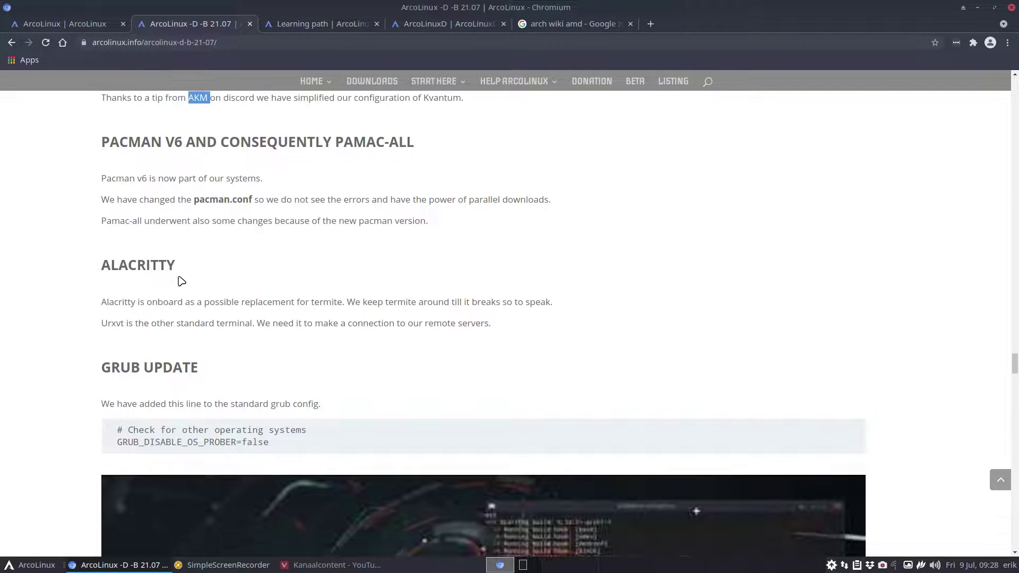
drag(166, 143, 181, 140)
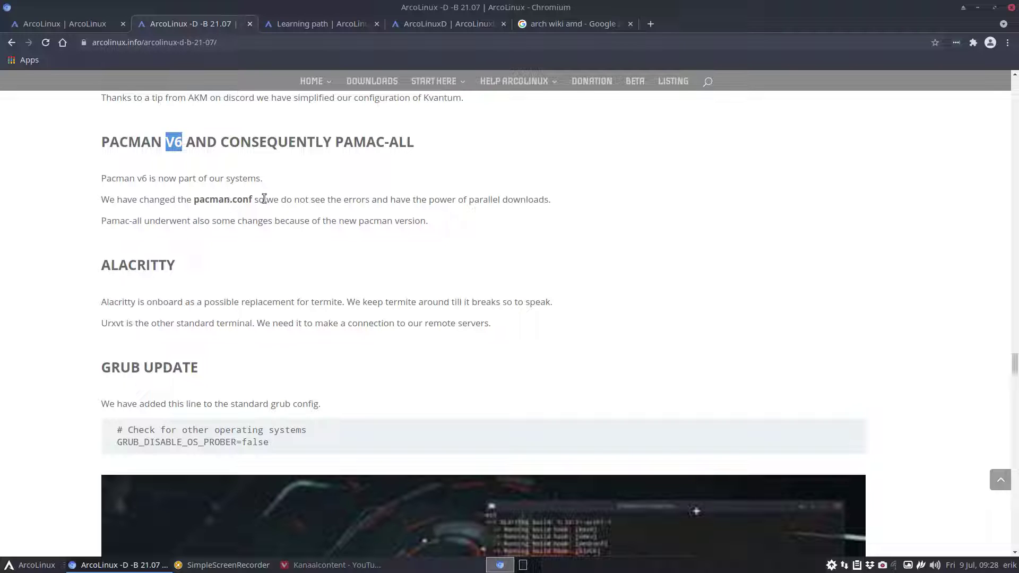
drag(335, 140, 416, 148)
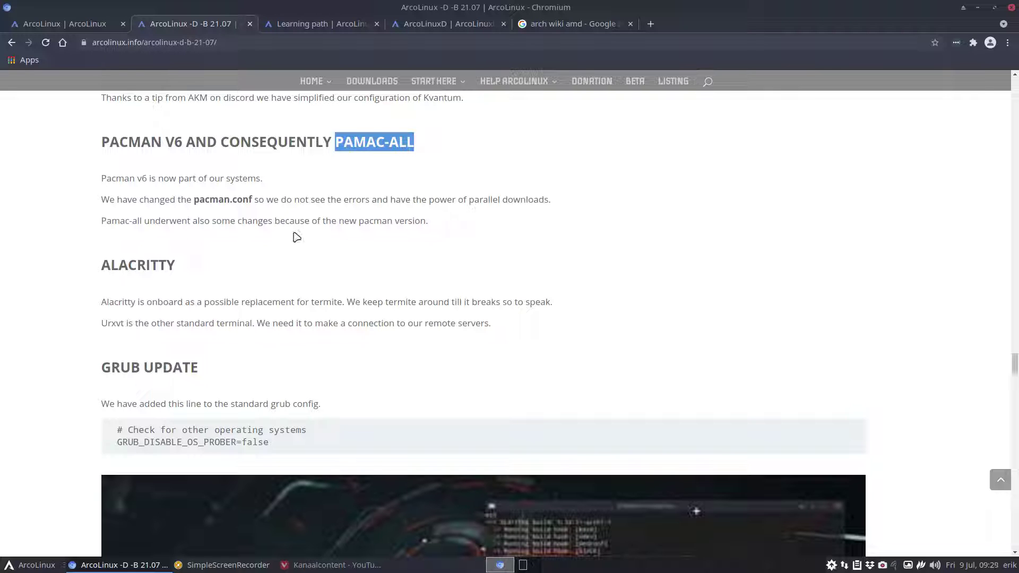
scroll(217, 247, down, 3)
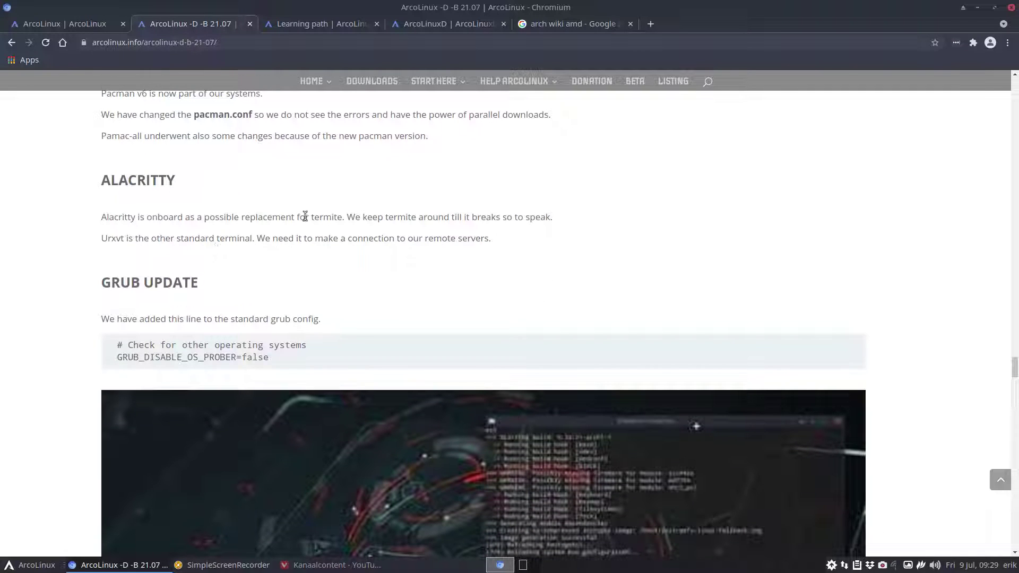
drag(311, 217, 339, 217)
Run sudo pacman -S termite in a new urxvt terminal, then close the terminal
key(ctrl+alt+Return)
text(sudo pacman -S termite)
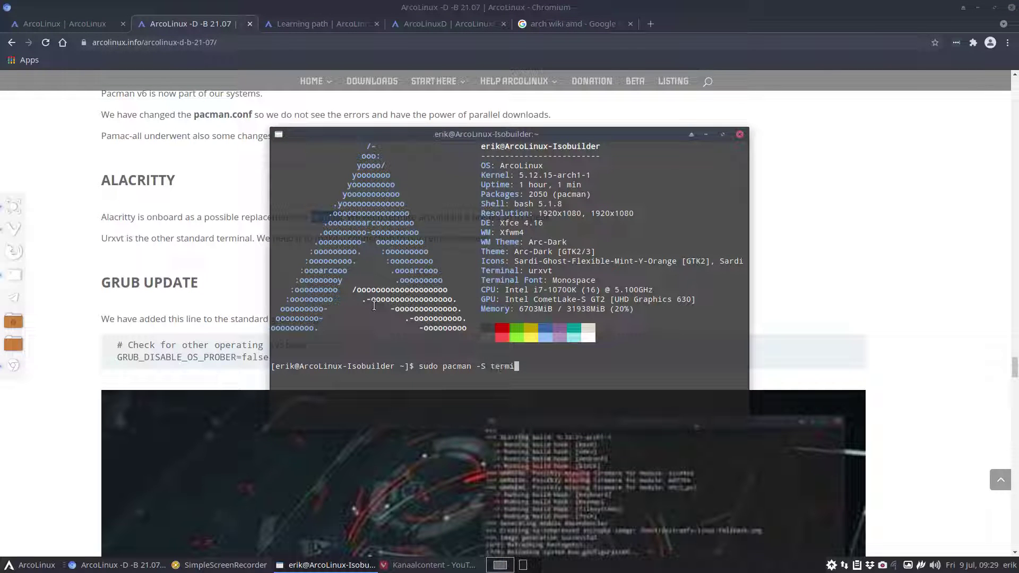
key(Return)
key(Return)
key(Return)
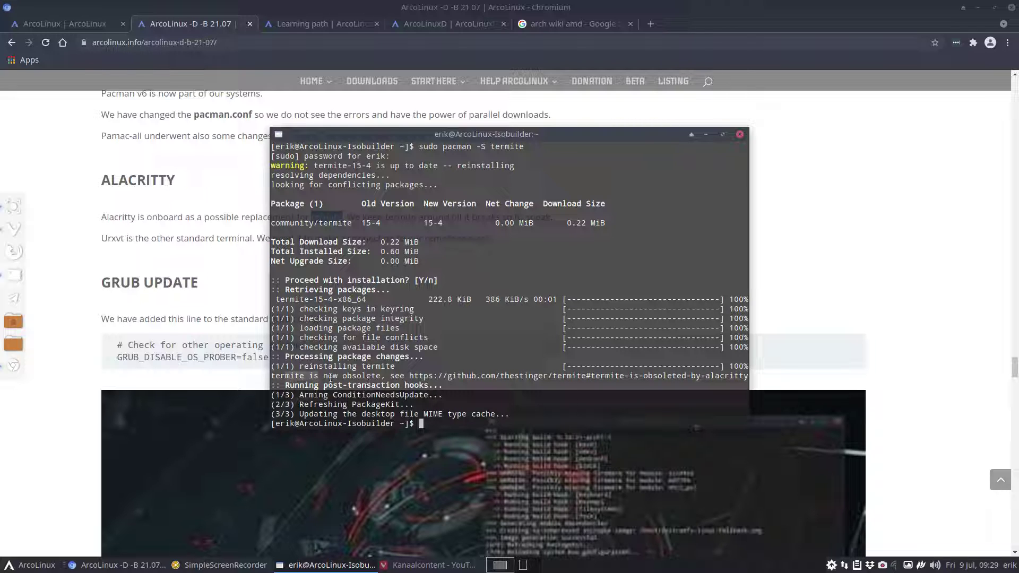
click(740, 134)
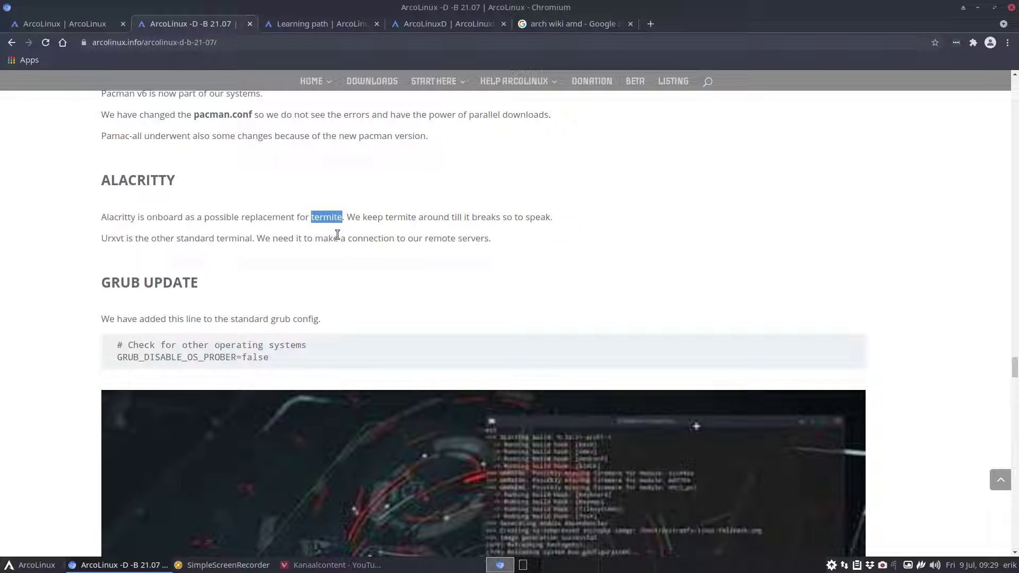
Highlight the GRUB_DISABLE_OS_PROBER=false line and its comment, separately and then together
scroll(337, 234, down, 3)
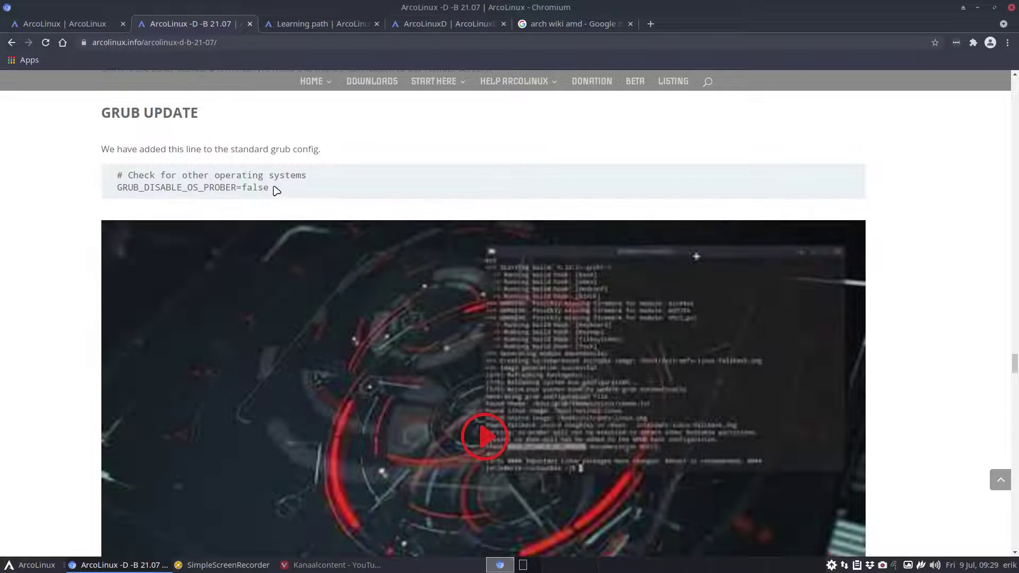
drag(271, 188, 114, 188)
click(265, 178)
drag(315, 179, 111, 176)
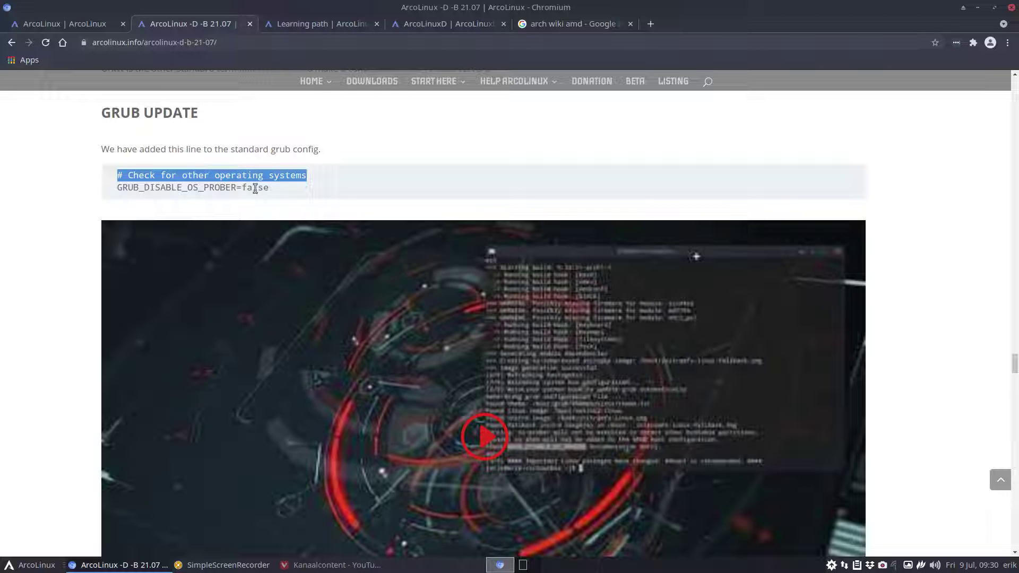
drag(271, 189, 117, 182)
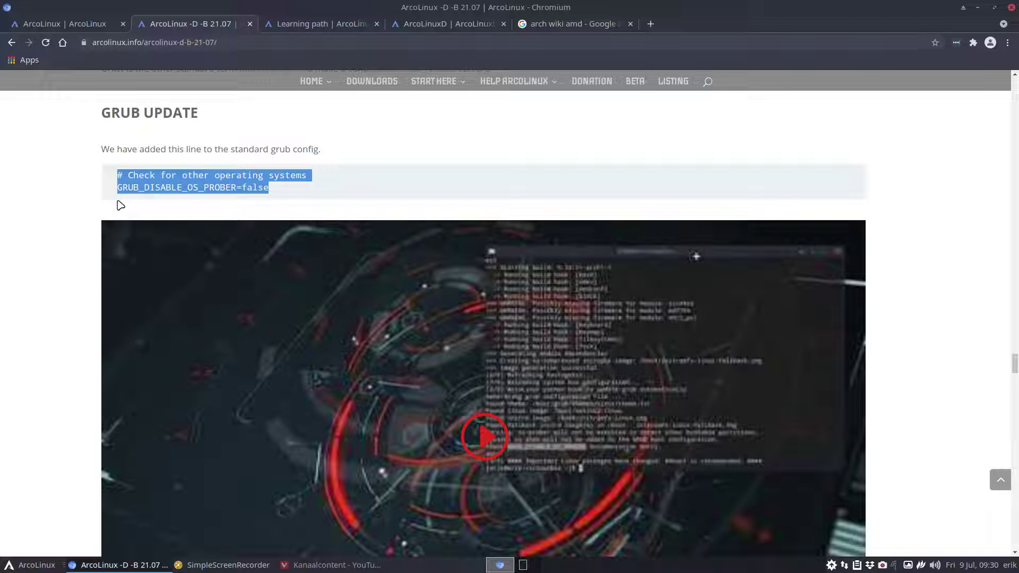
click(281, 192)
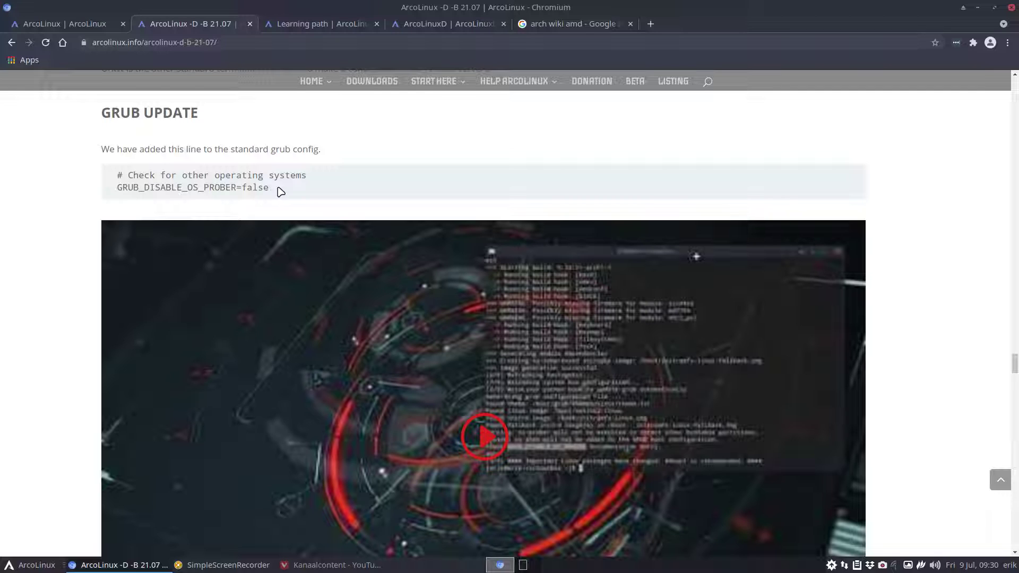
drag(272, 188, 109, 174)
Scroll to Log Applications for ArcoLinuxL ISO, select 'arcolinux-meta-log', then narrow the selection to 'meta'
scroll(68, 224, down, 9)
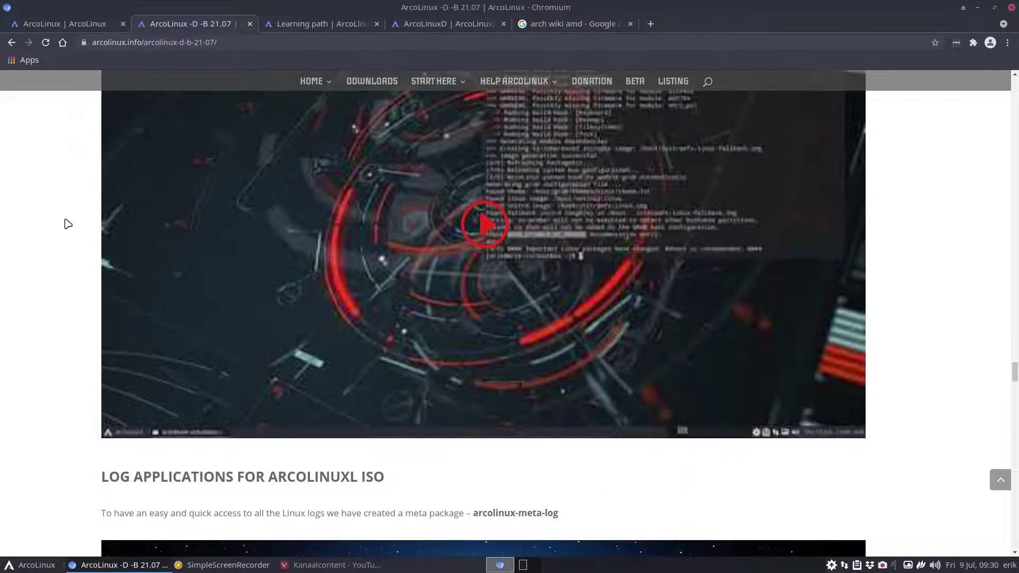
scroll(71, 223, down, 2)
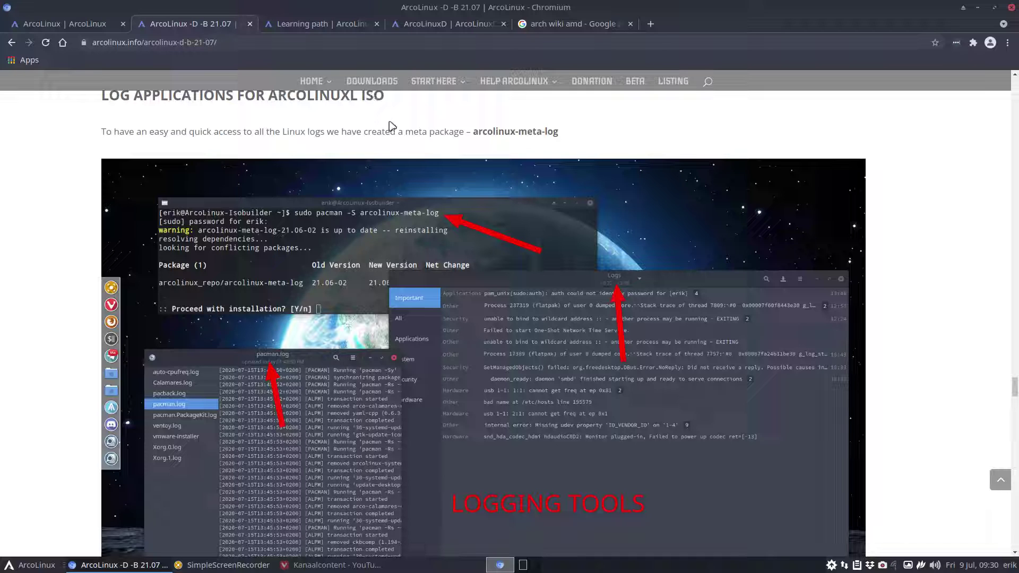
drag(474, 133, 557, 134)
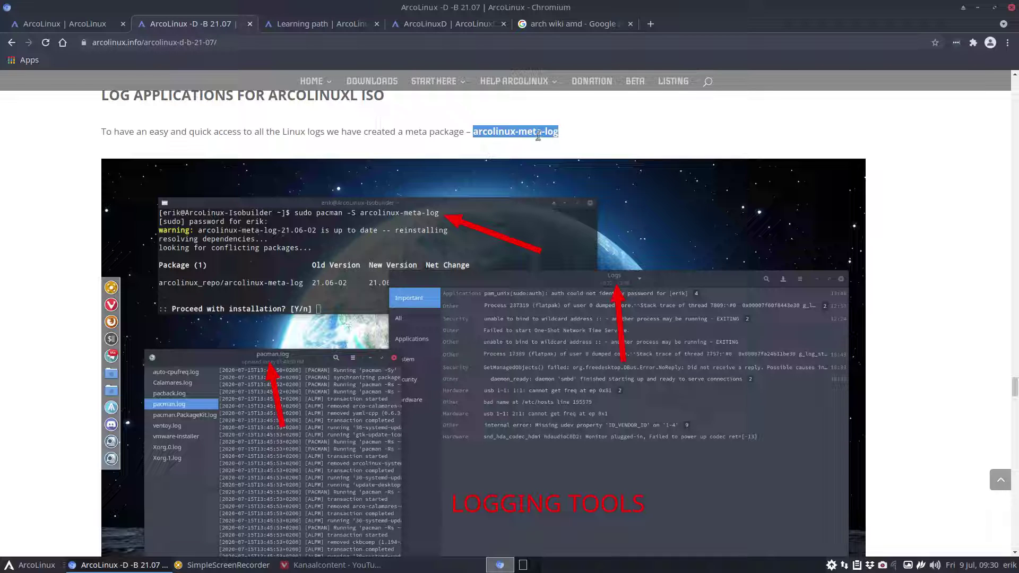
double_click(537, 133)
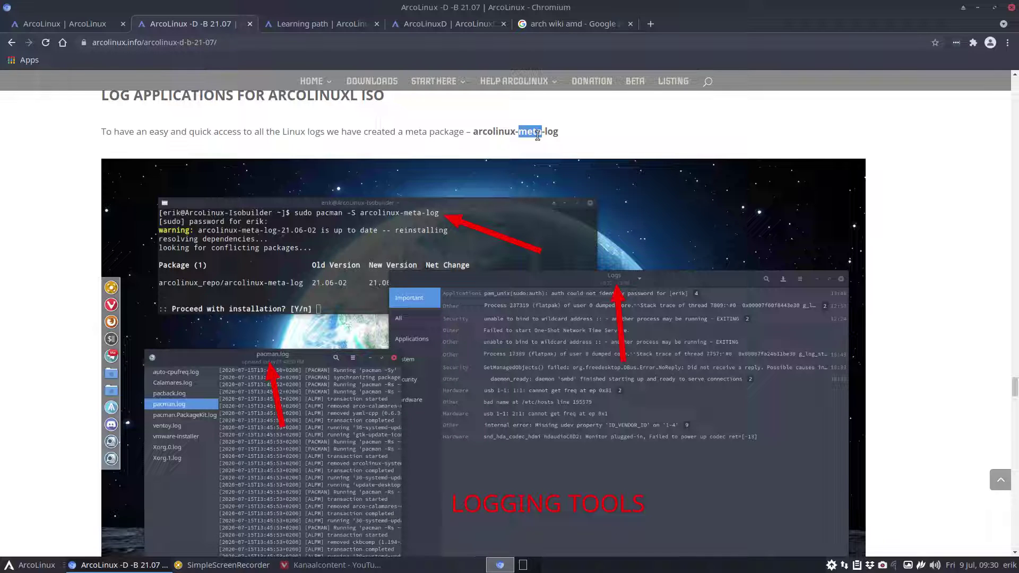
In a new terminal, tab-complete 'sudo pacman -S arcolinux-meta-' to list the available meta packages
key(ctrl+alt+Return)
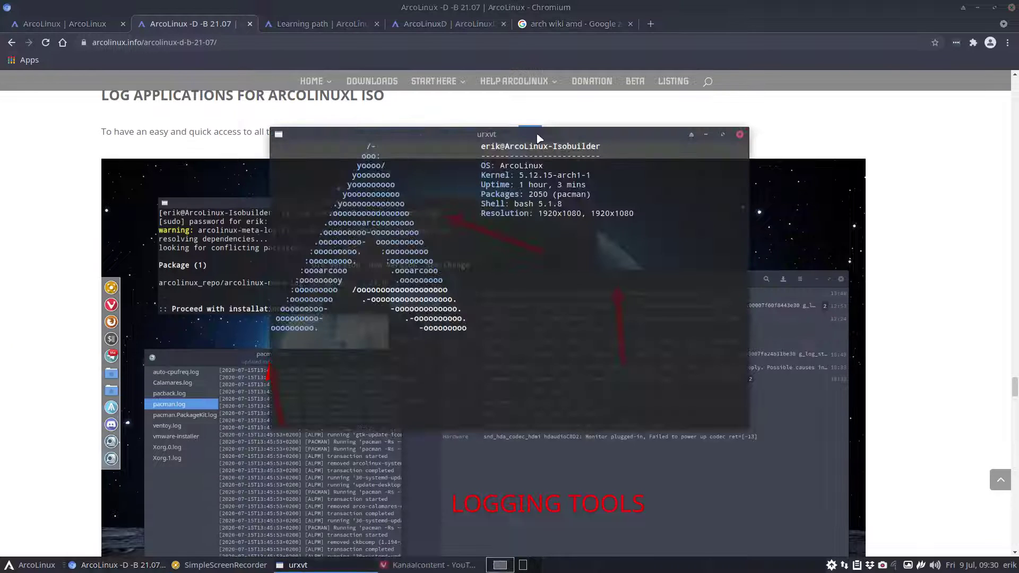
text(arcolinux)
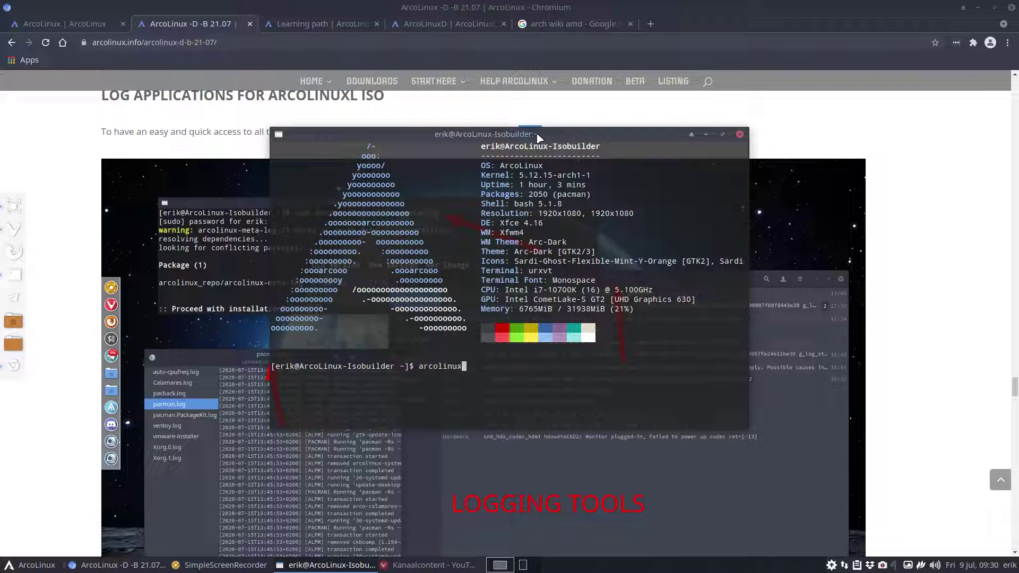
key(BackSpace)
key(BackSpace)
key(BackSpace)
key(BackSpace)
key(BackSpace)
key(BackSpace)
key(BackSpace)
key(BackSpace)
text(sudo pacm)
text(an -S arcoli)
text(nux-met)
text(z)
text(-)
key(Tab)
key(Tab)
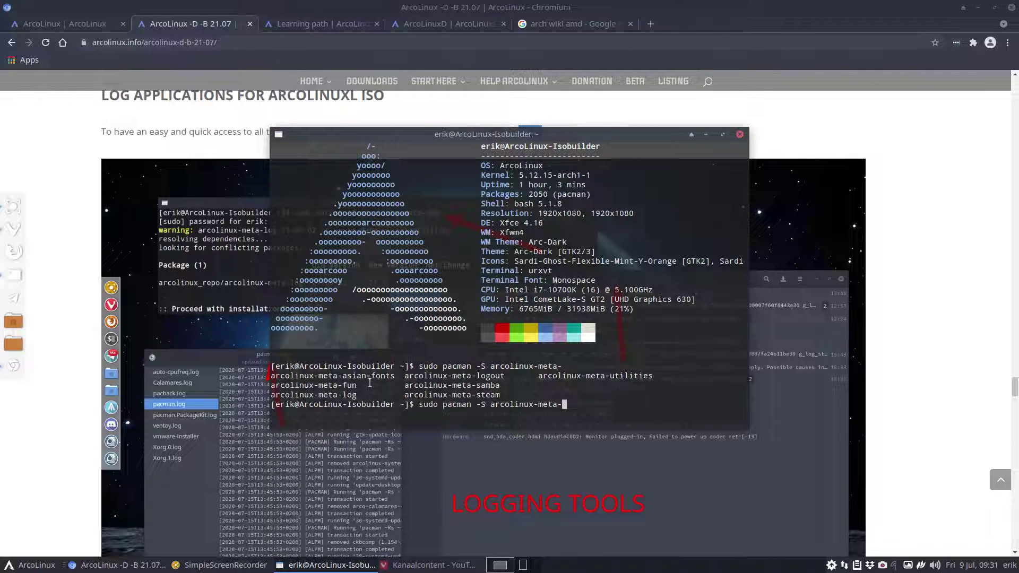
Mark arcolinux-meta-fun and arcolinux-meta-log in the completion list, then clear the marking
double_click(354, 385)
double_click(353, 395)
click(353, 392)
Close the terminal and open the arcolinux-meta-steam package details in Add/Remove Software
click(741, 135)
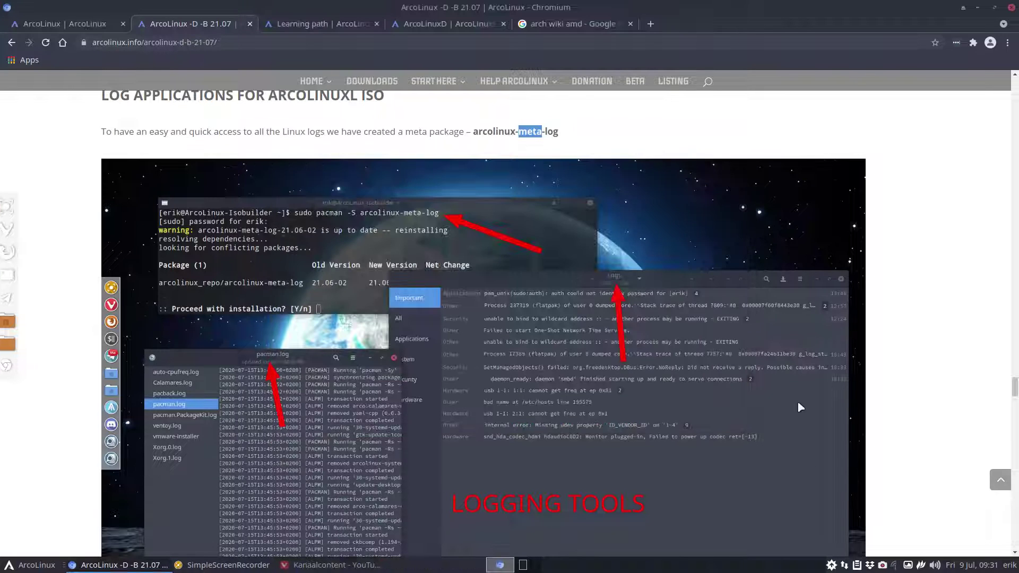
click(831, 566)
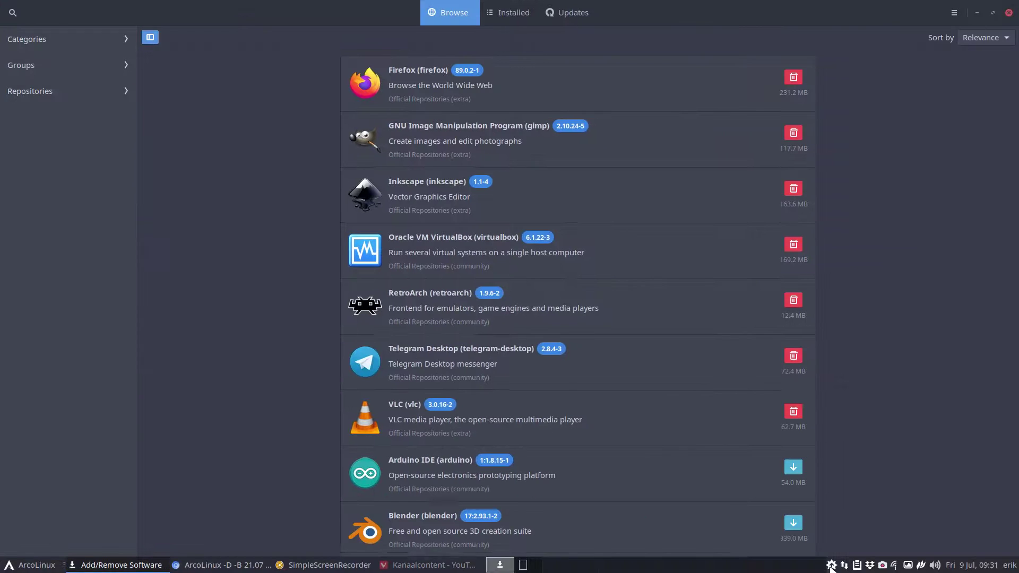
click(15, 17)
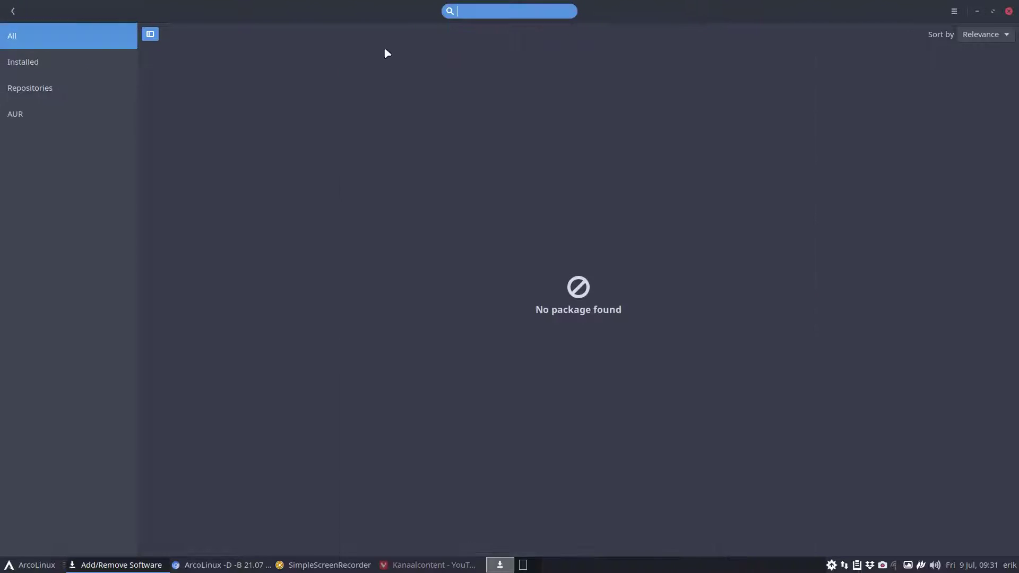
text(arcolinux-meta-steam)
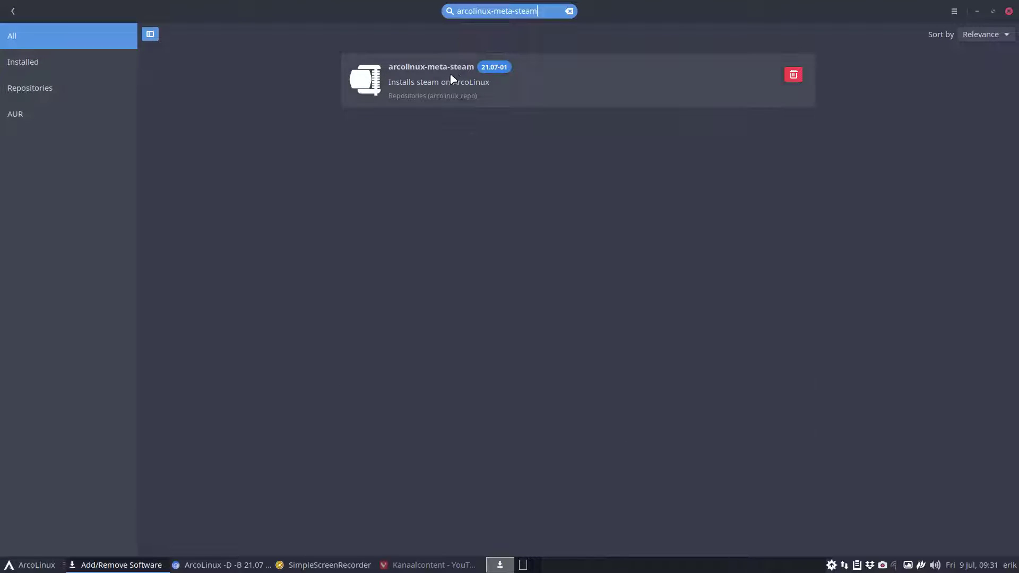
click(451, 79)
Review arcolinux-meta-steam's dependency list, then close the software manager
click(532, 128)
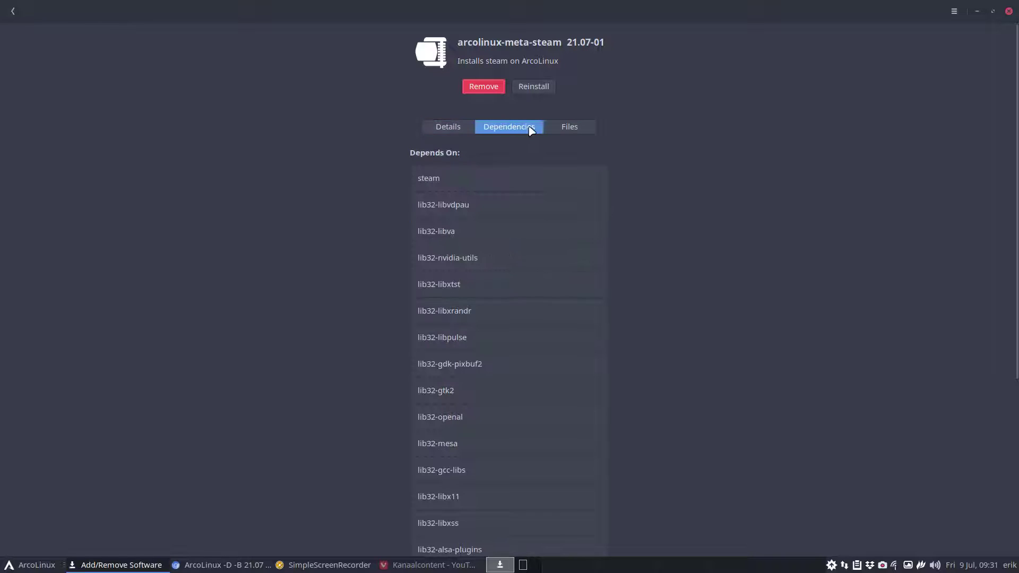
scroll(514, 175, down, 5)
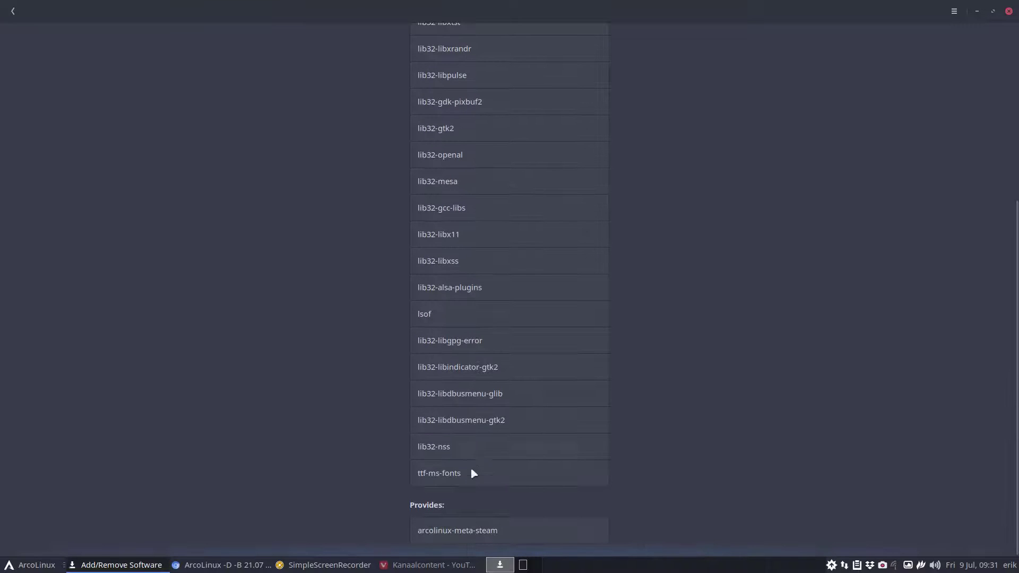
scroll(478, 524, up, 5)
scroll(482, 527, down, 5)
scroll(465, 330, up, 5)
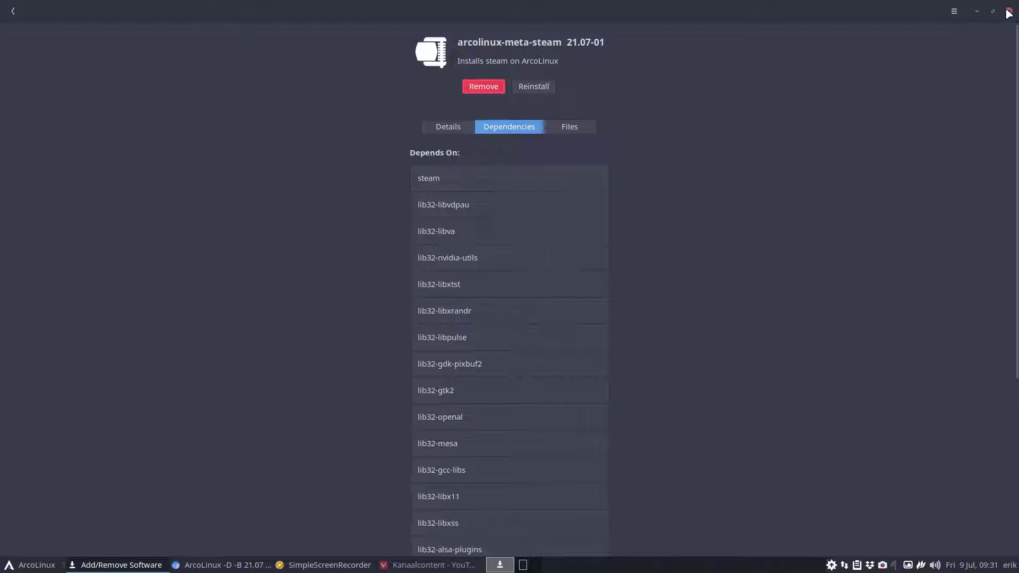
drag(1008, 14, 634, 21)
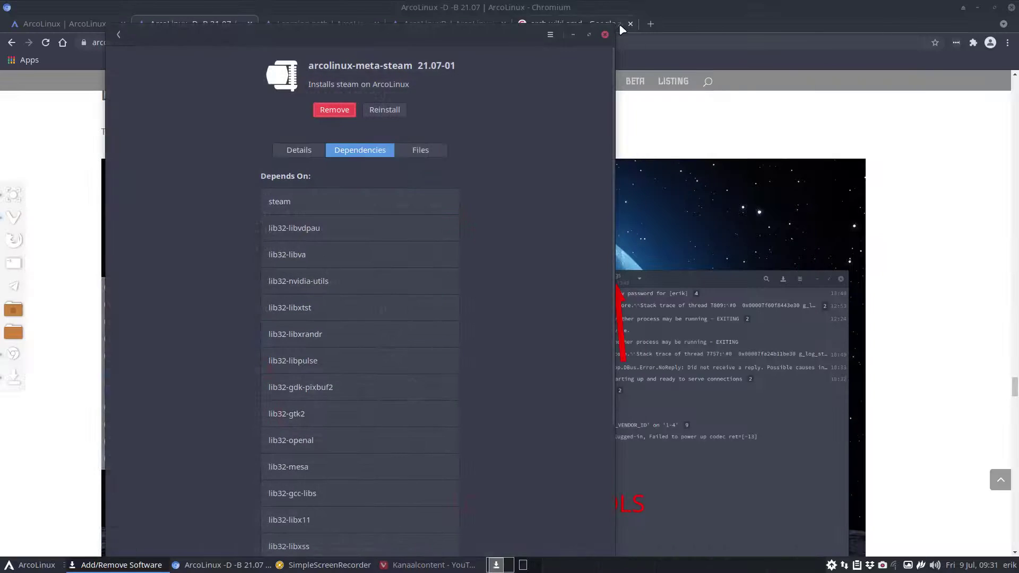
click(605, 35)
Scroll the 21.07 article to the NSSWITCH.CONF section and highlight its heading
scroll(413, 476, down, 1)
scroll(337, 367, down, 4)
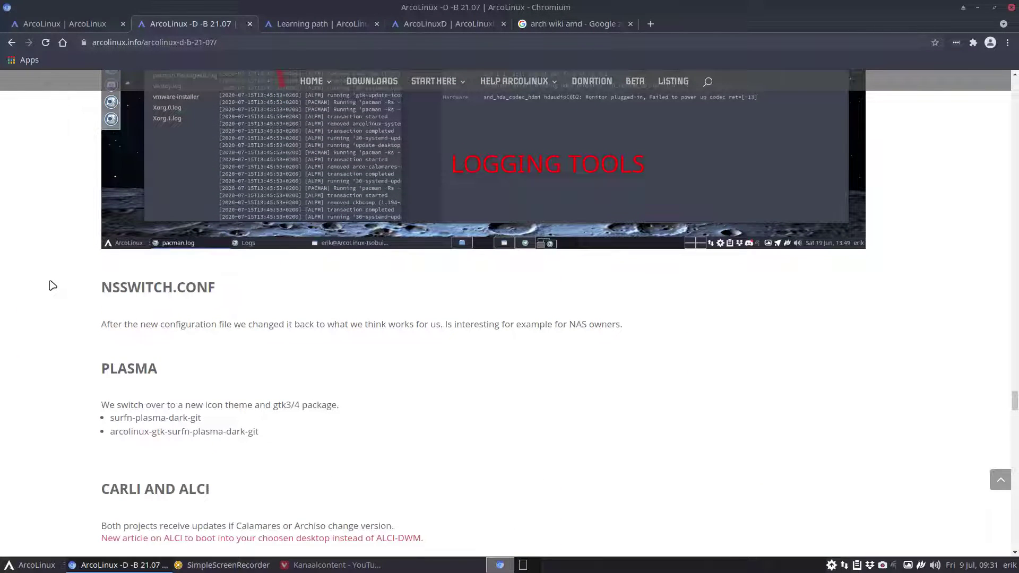
scroll(53, 285, up, 1)
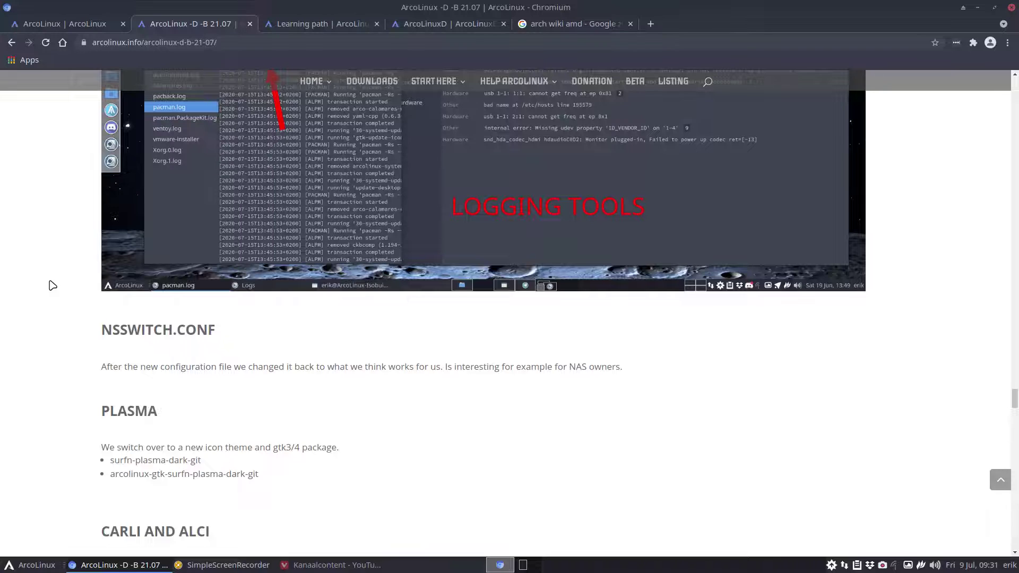
scroll(53, 286, up, 2)
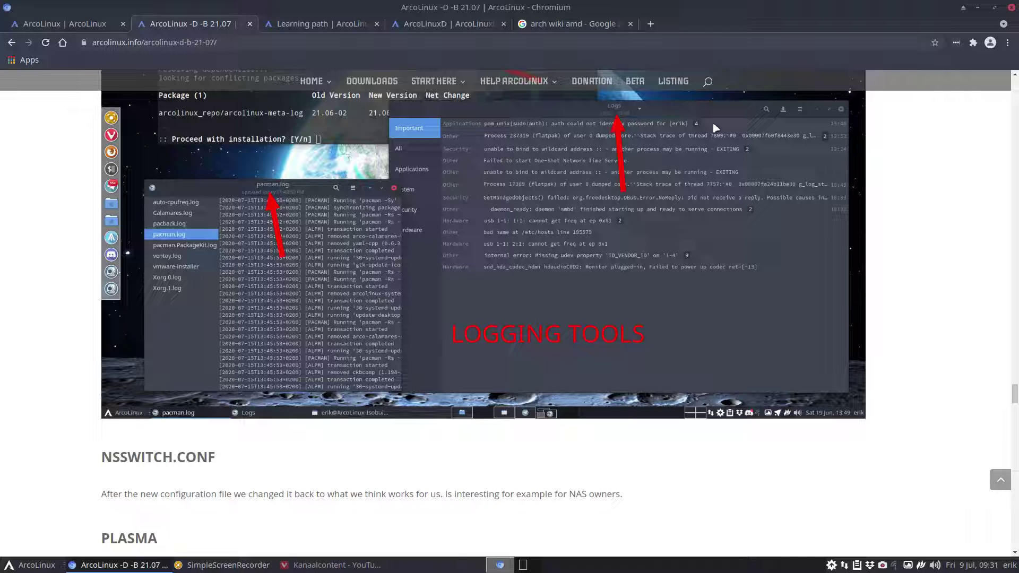
scroll(364, 412, down, 2)
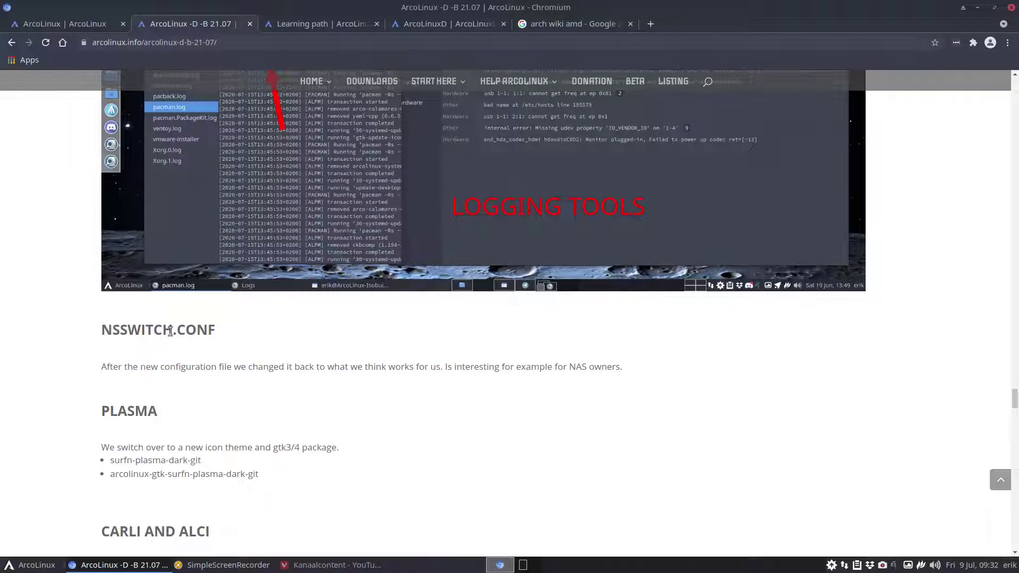
drag(103, 330, 211, 330)
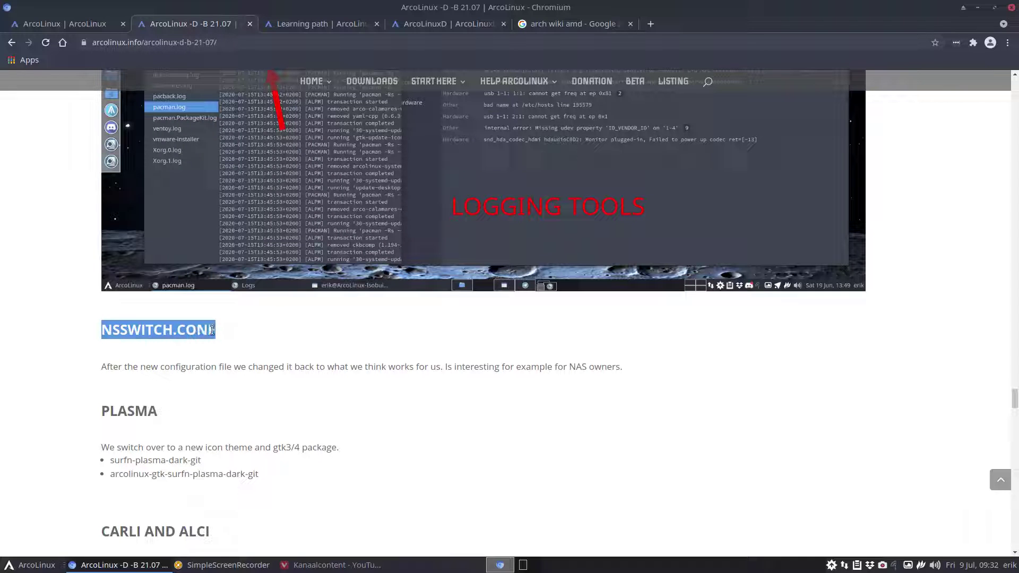
In a new terminal, run alias and find the nsswitch alias in the list
key(super+Return)
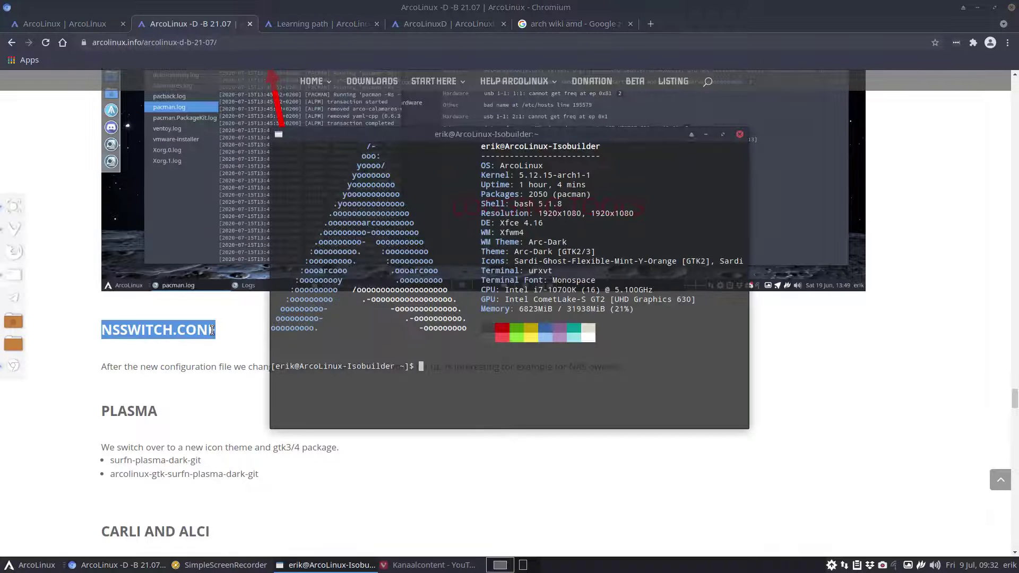
text(nss)
key(BackSpace)
text(sw)
key(BackSpace)
key(BackSpace)
key(BackSpace)
key(BackSpace)
text(nss)
key(BackSpace)
key(BackSpace)
key(BackSpace)
text(alias)
key(Return)
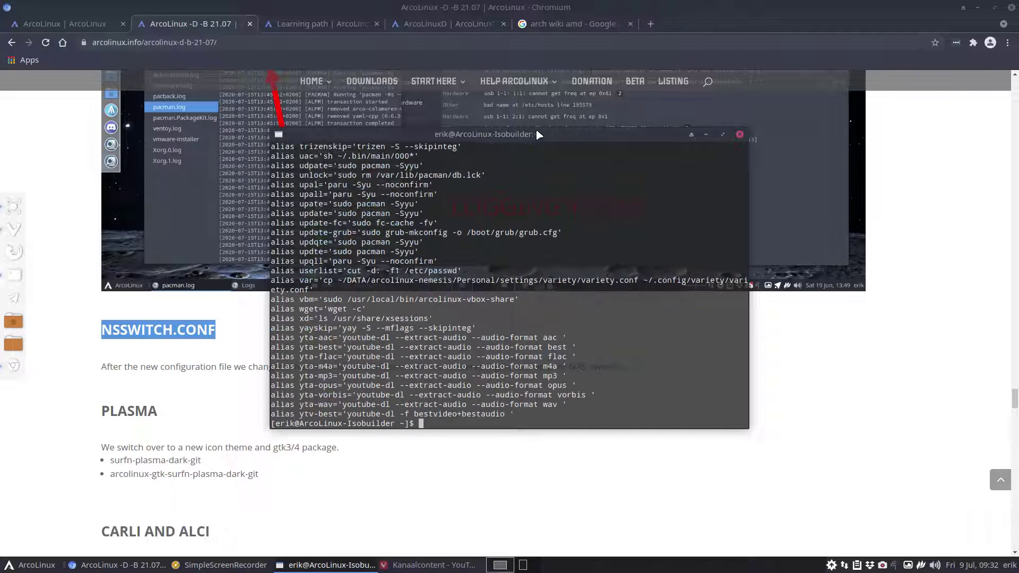
scroll(393, 227, up, 5)
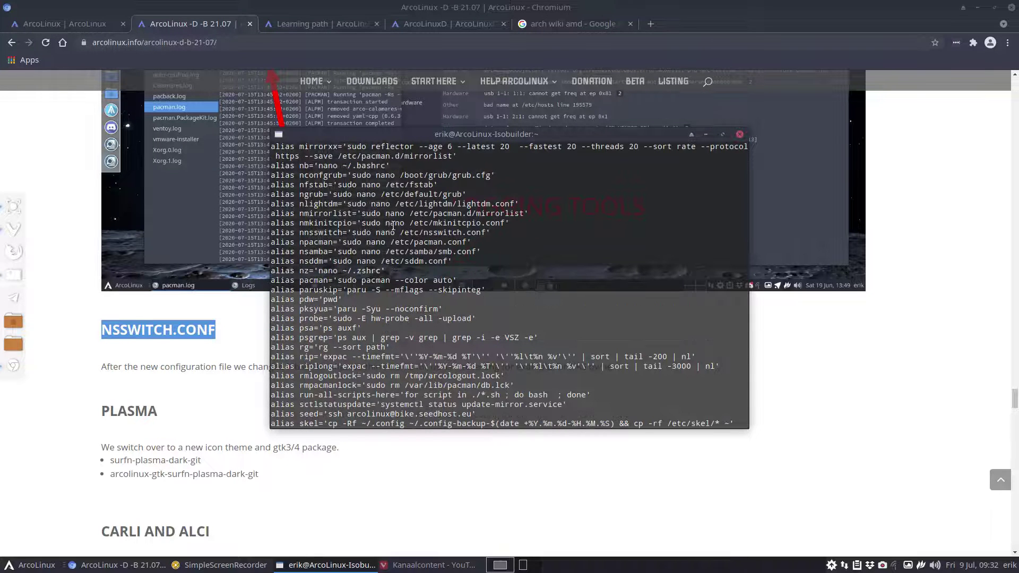
drag(299, 232, 335, 237)
key(ctrl+c)
Run nnsswitch to open /etc/nsswitch.conf in nano with sudo, and inspect the hosts line
text(n)
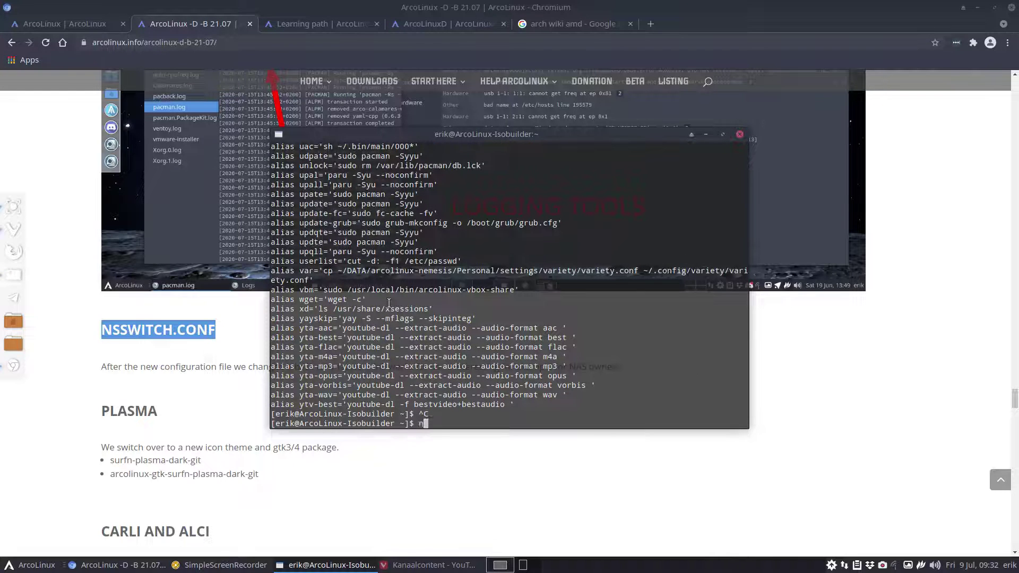
text(nsswitch)
key(Return)
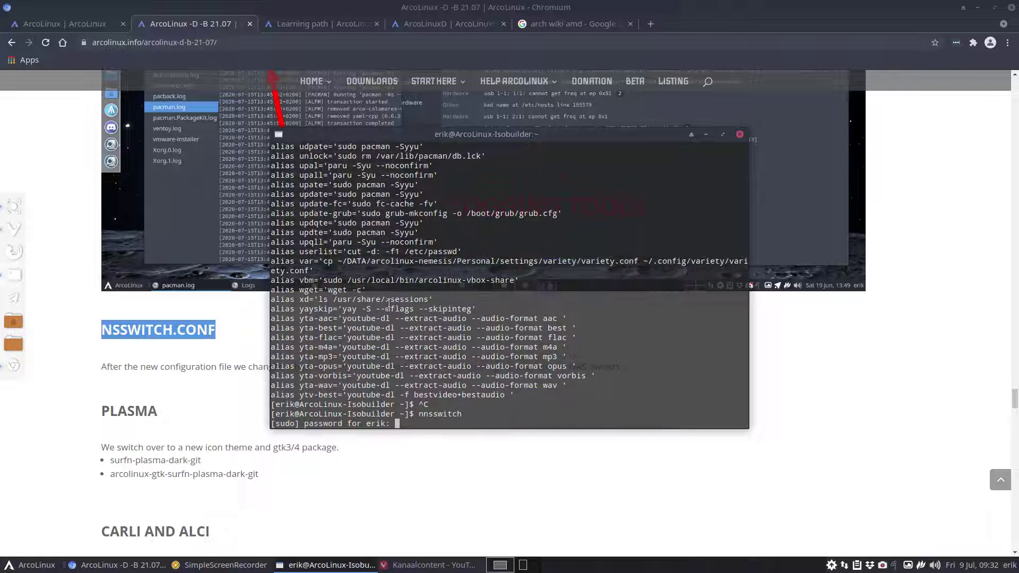
key(Return)
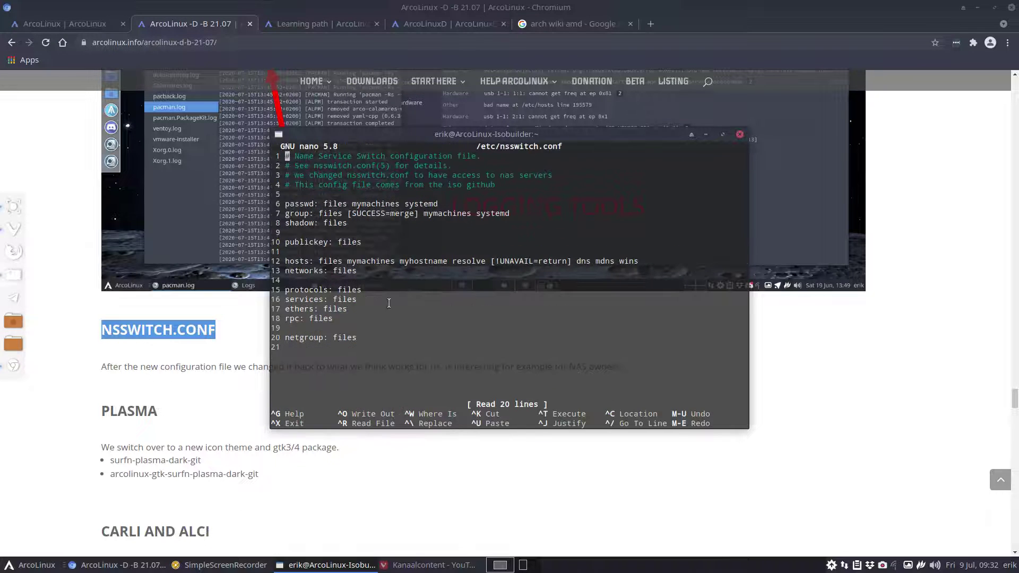
click(316, 261)
Exit nano, close the terminal, and highlight the NSSWITCH.CONF sentence about NAS owners
key(ctrl+x)
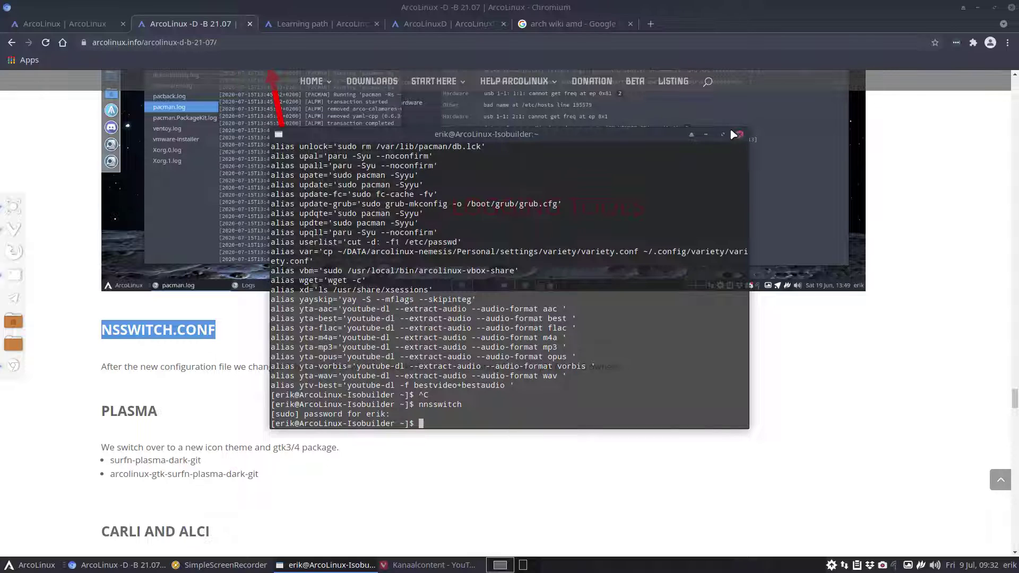
click(741, 135)
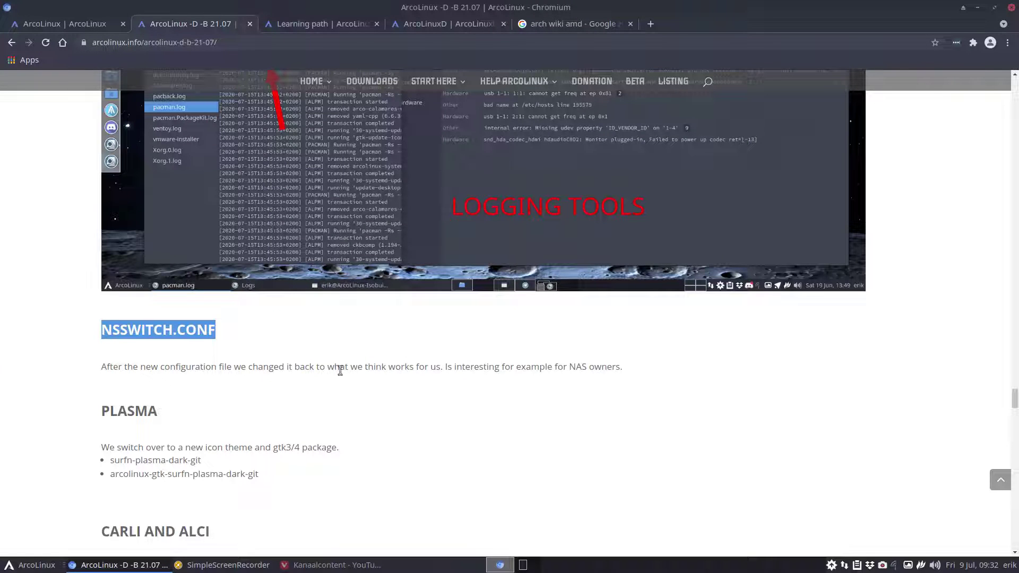
click(387, 361)
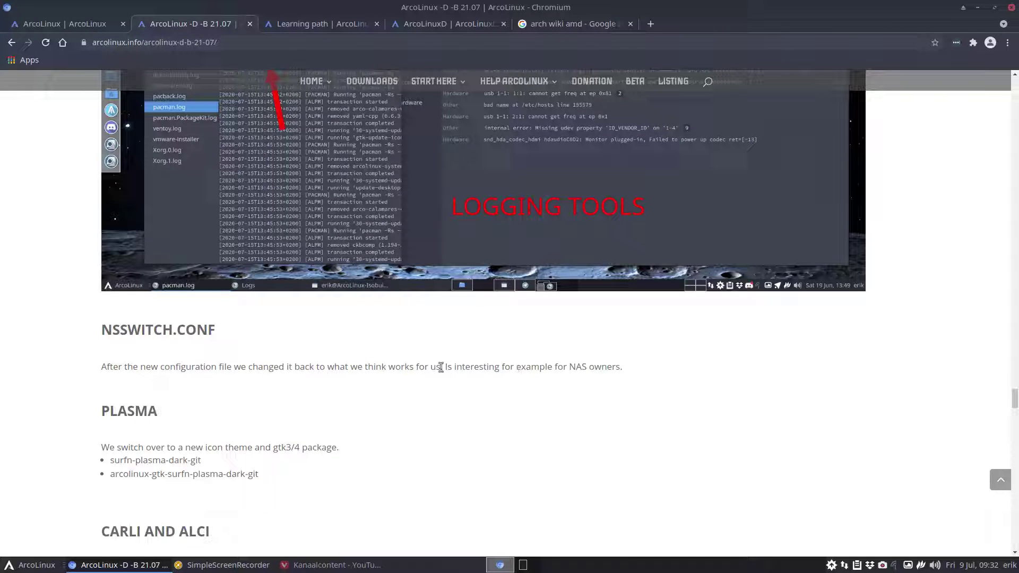
drag(440, 366, 628, 368)
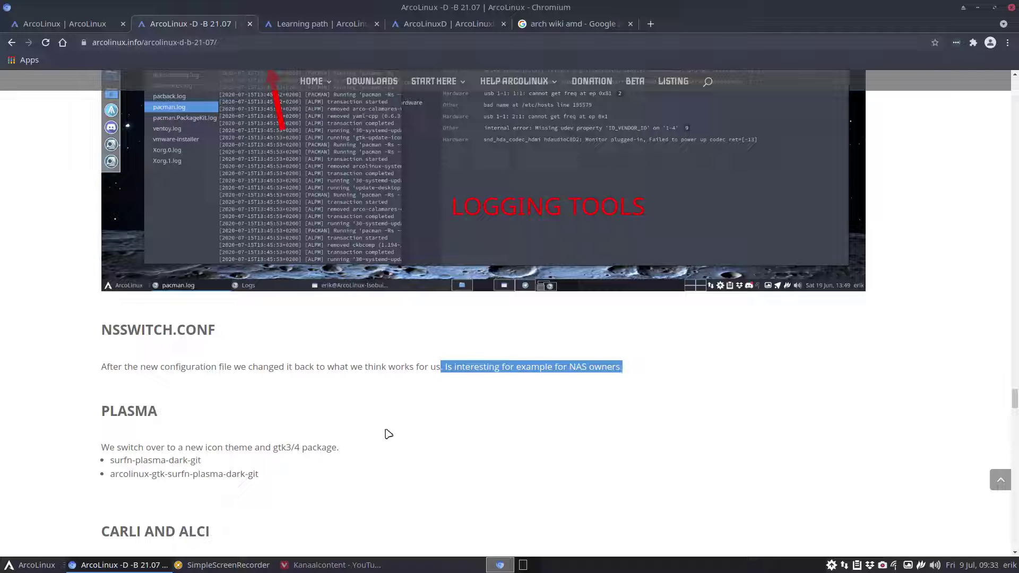
click(289, 404)
In the Plasma section, highlight 'gtk3/4' and the surfn-plasma-dark-git package name
scroll(288, 403, down, 2)
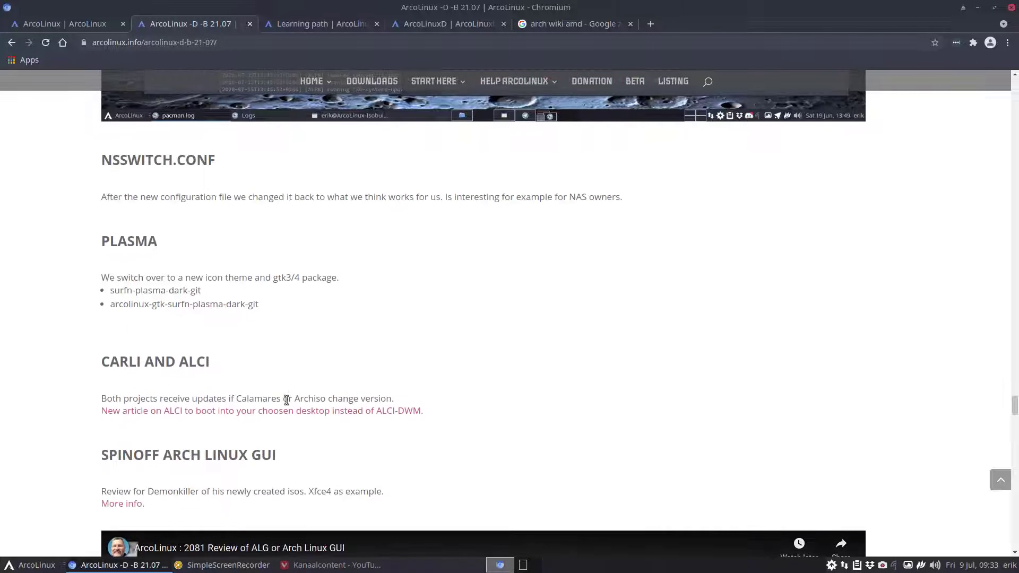
double_click(281, 277)
click(157, 293)
drag(109, 291, 243, 289)
Scroll the 21.07 article to the CARLI AND ALCI heading and highlight it
scroll(245, 319, down, 3)
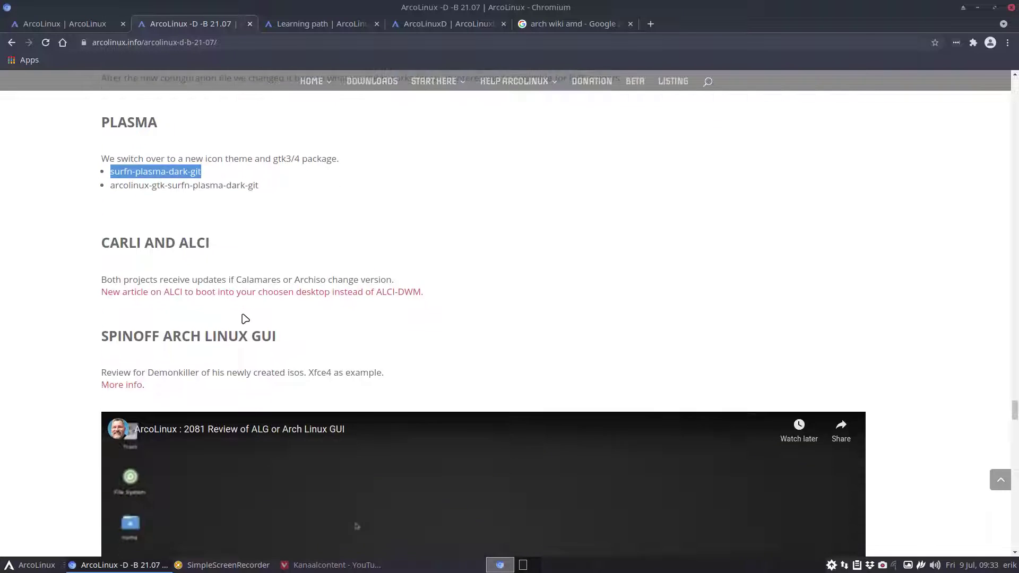
scroll(244, 318, up, 1)
scroll(245, 319, down, 1)
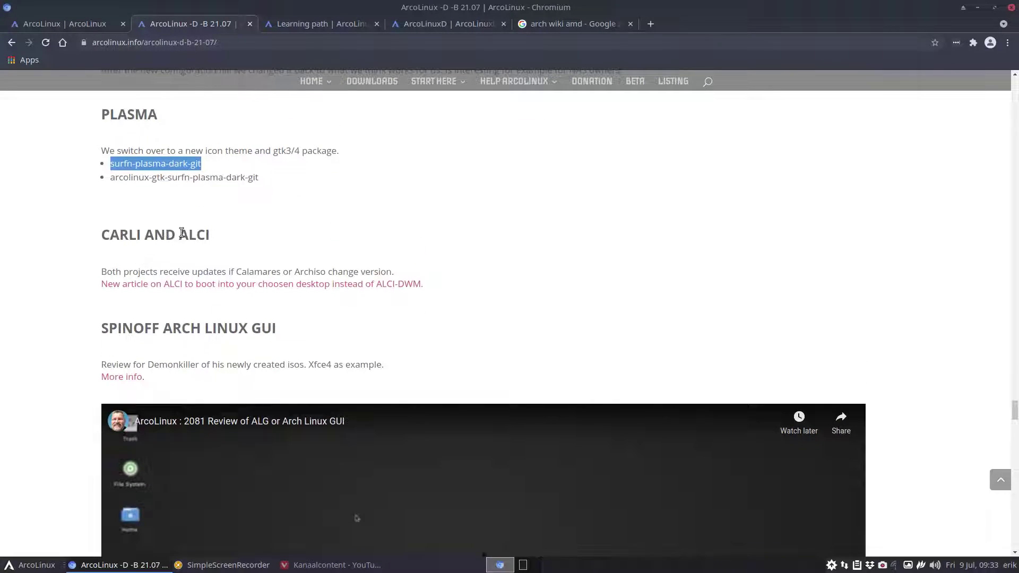
drag(210, 234, 104, 236)
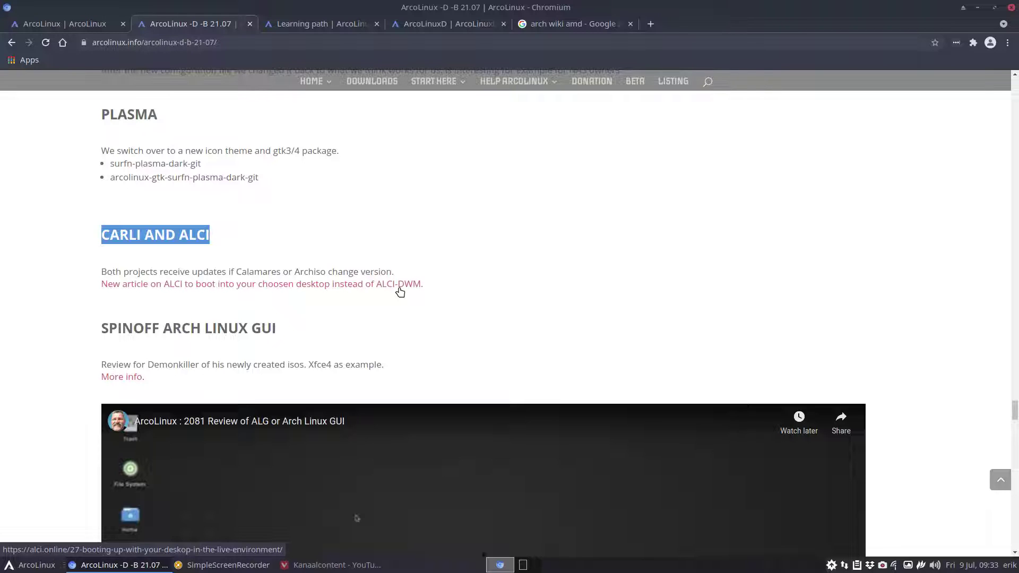
click(169, 260)
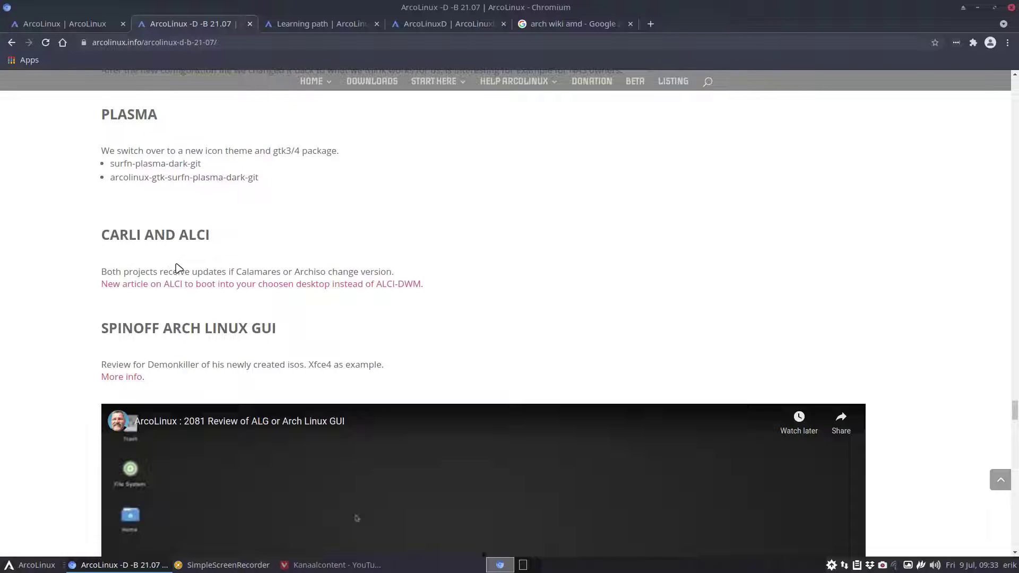
Load the Phase 8 Carli page on arcolinuxd.com, then scroll on in the 21.07 article
click(417, 29)
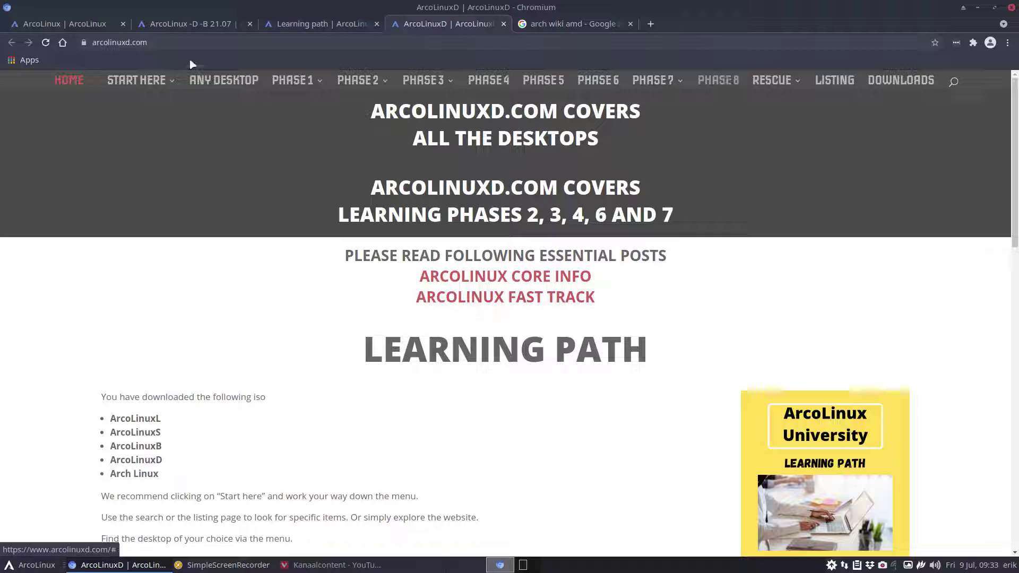
click(718, 80)
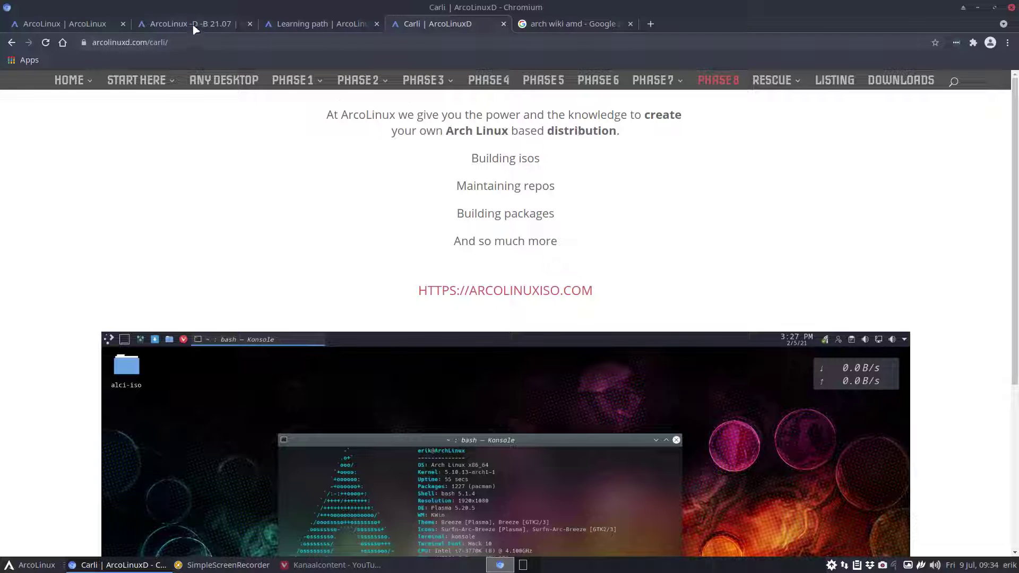
click(172, 26)
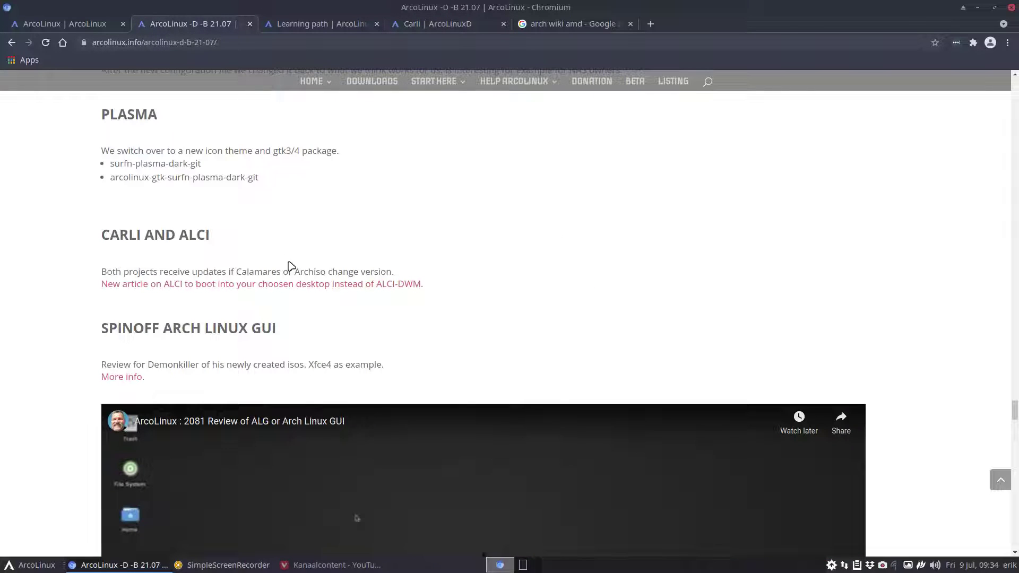
scroll(289, 266, down, 3)
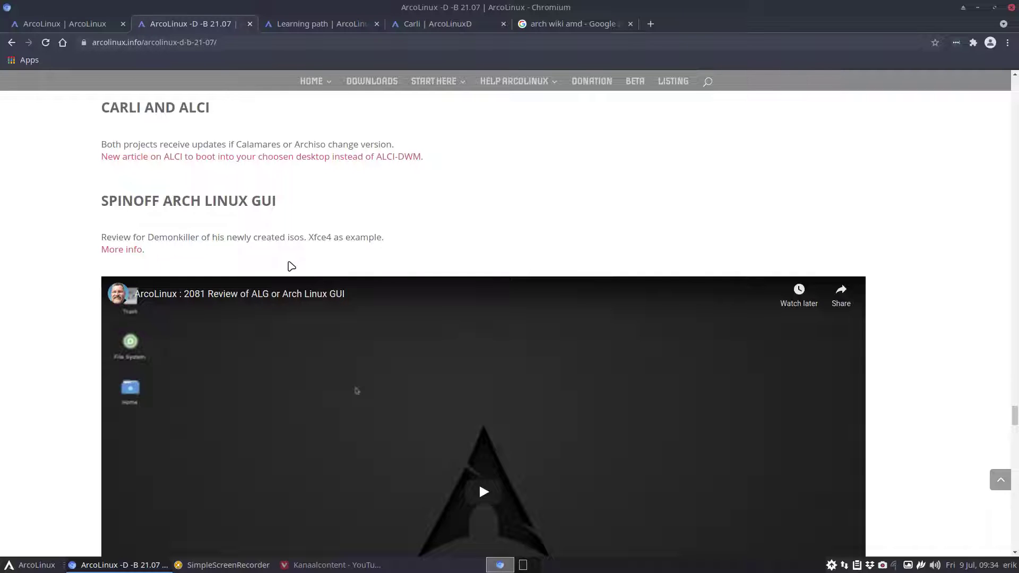
Highlight the reviewer's name and 'SPINOFF' in the Spinoff Arch Linux GUI section, scrolling past the review video
double_click(178, 236)
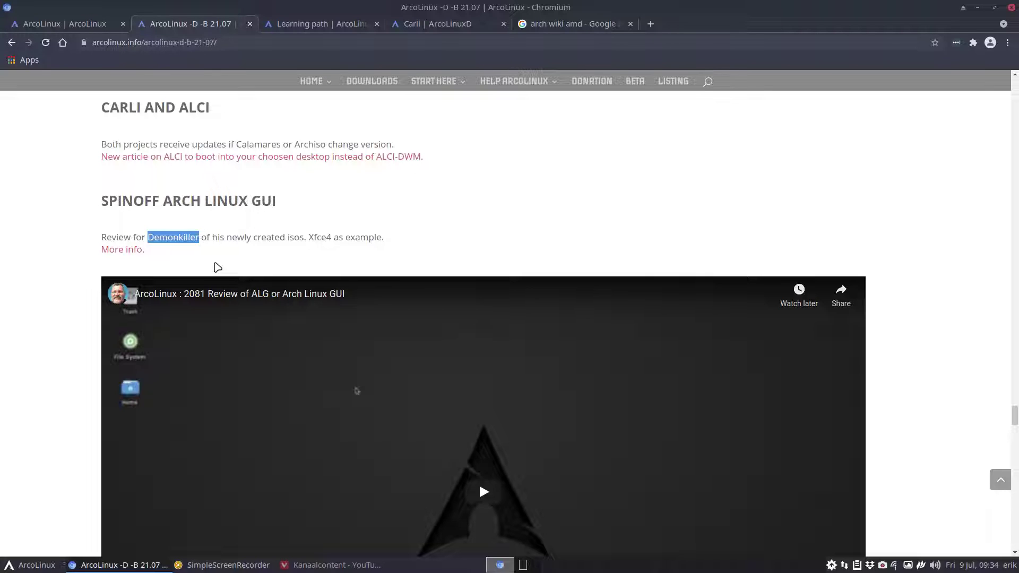
double_click(139, 202)
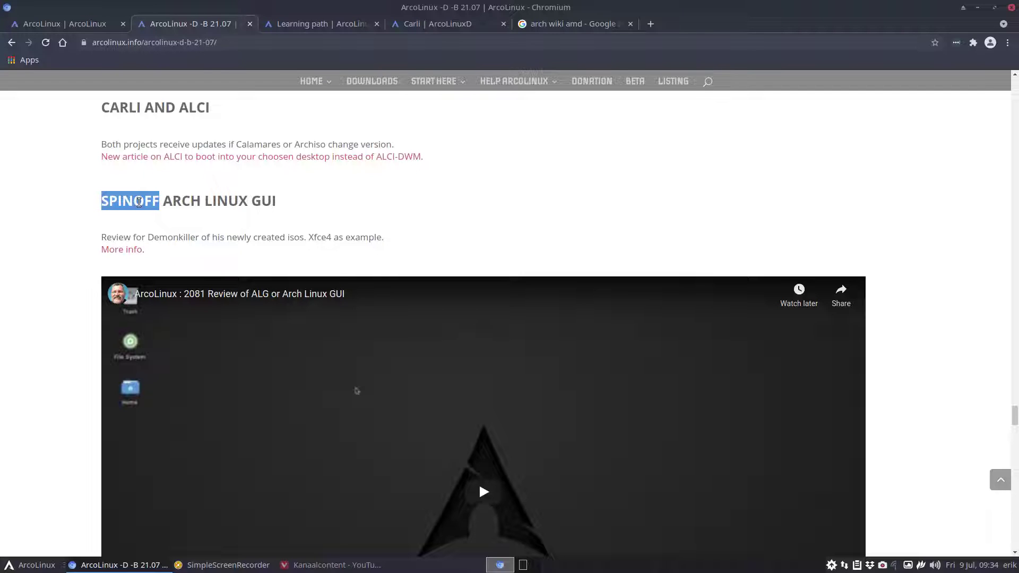
scroll(139, 202, down, 3)
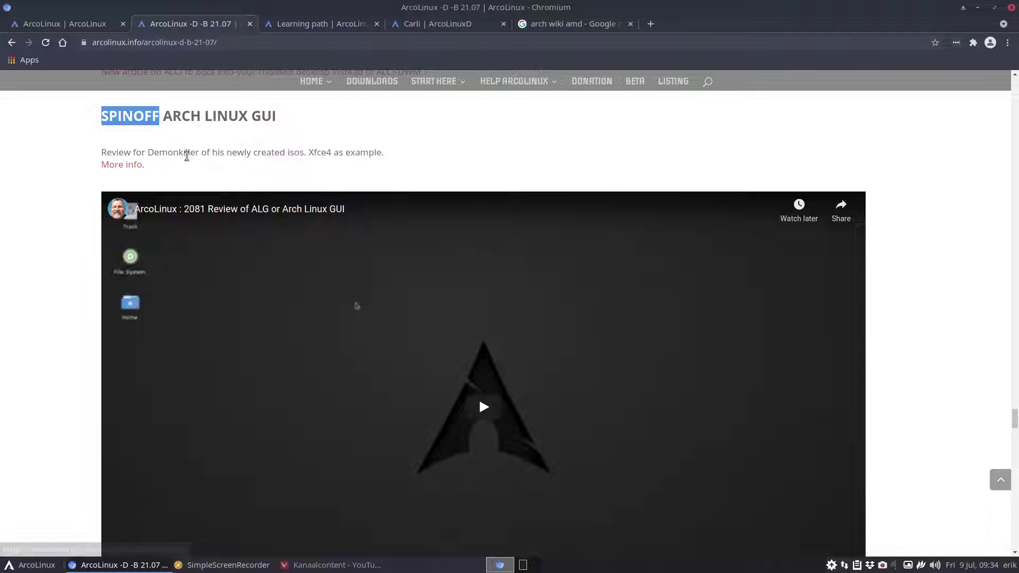
double_click(181, 153)
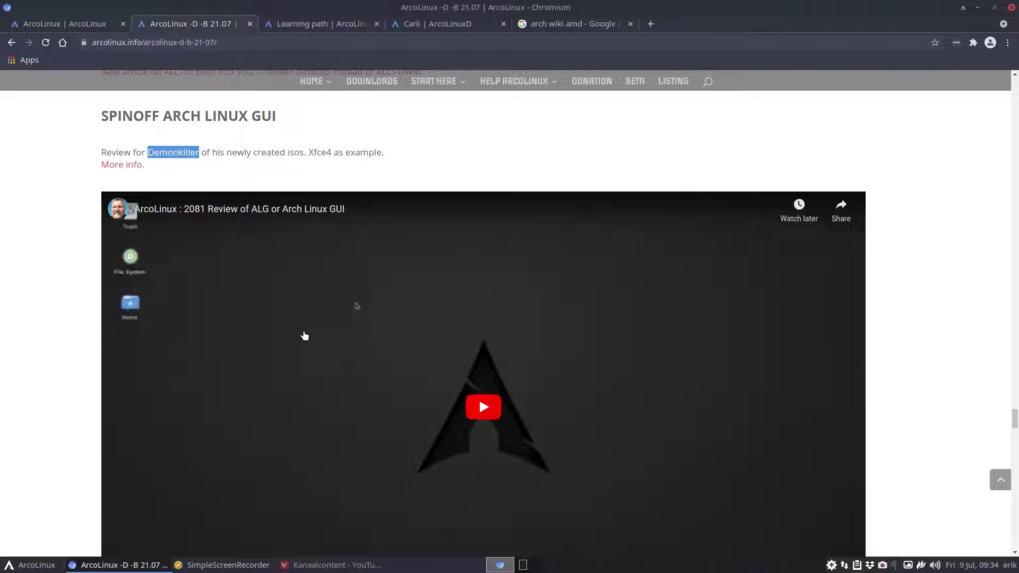
scroll(305, 335, down, 2)
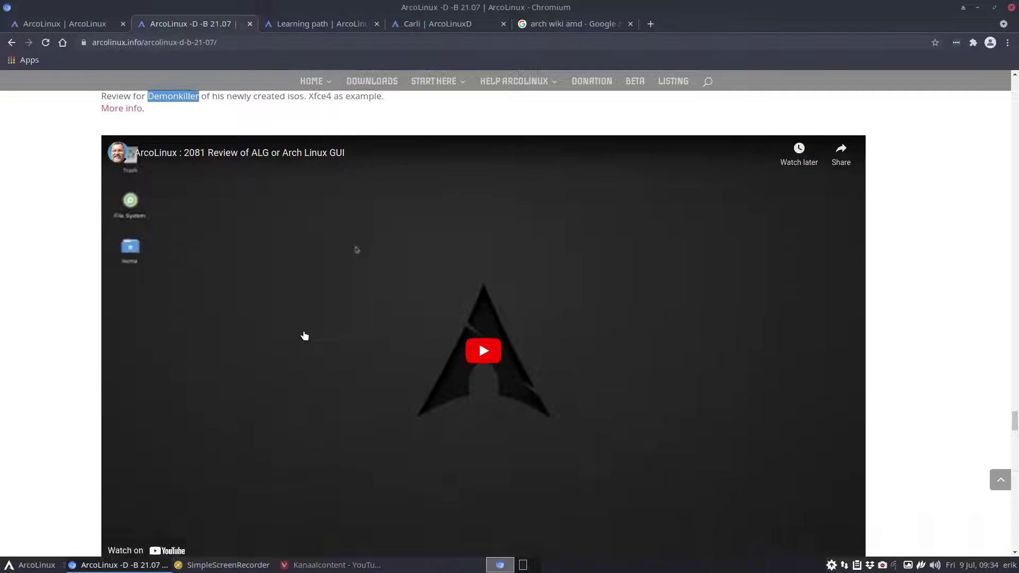
scroll(305, 336, up, 1)
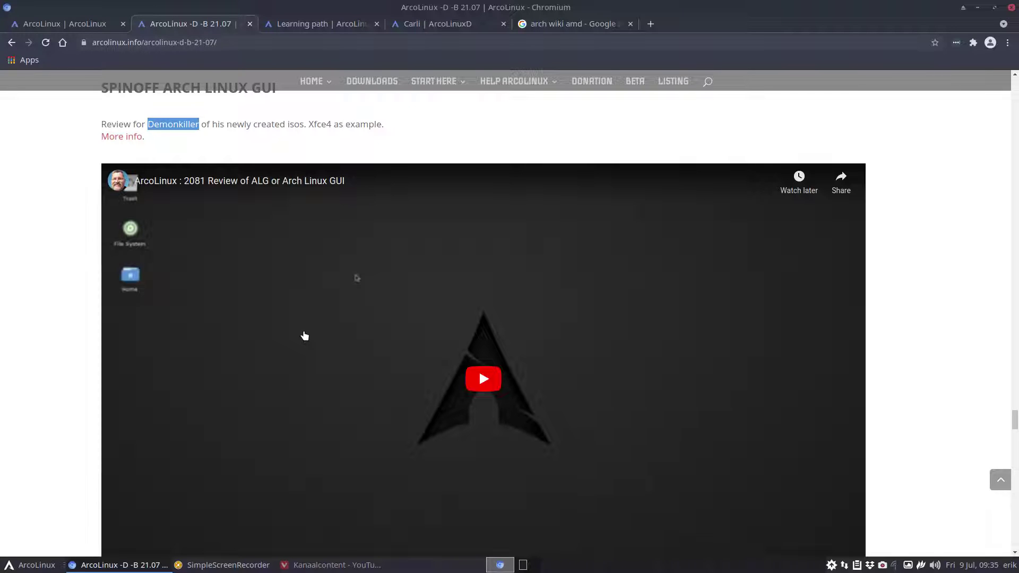
scroll(304, 336, down, 5)
scroll(304, 335, up, 3)
scroll(304, 335, down, 3)
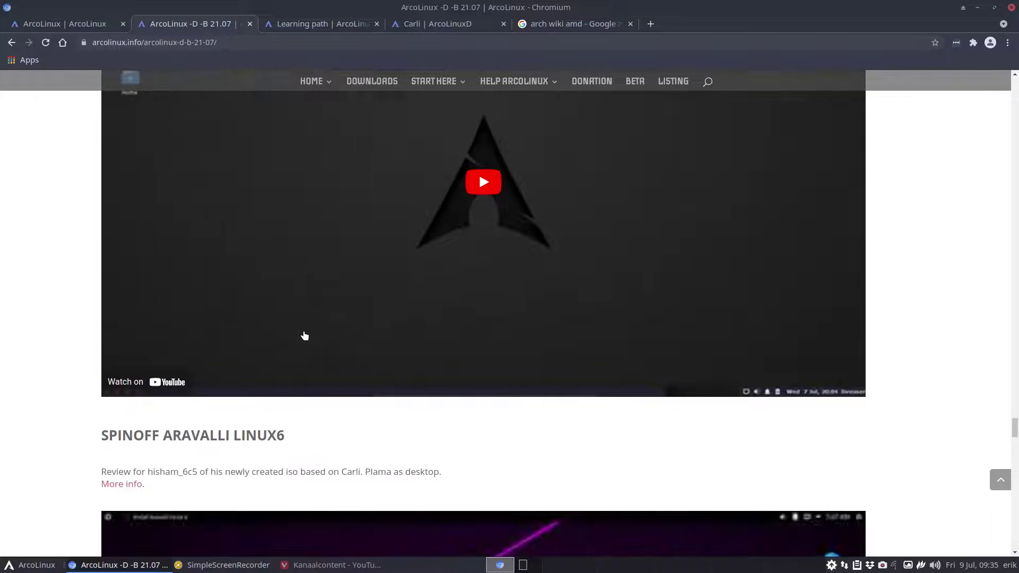
scroll(304, 336, down, 2)
scroll(305, 336, up, 1)
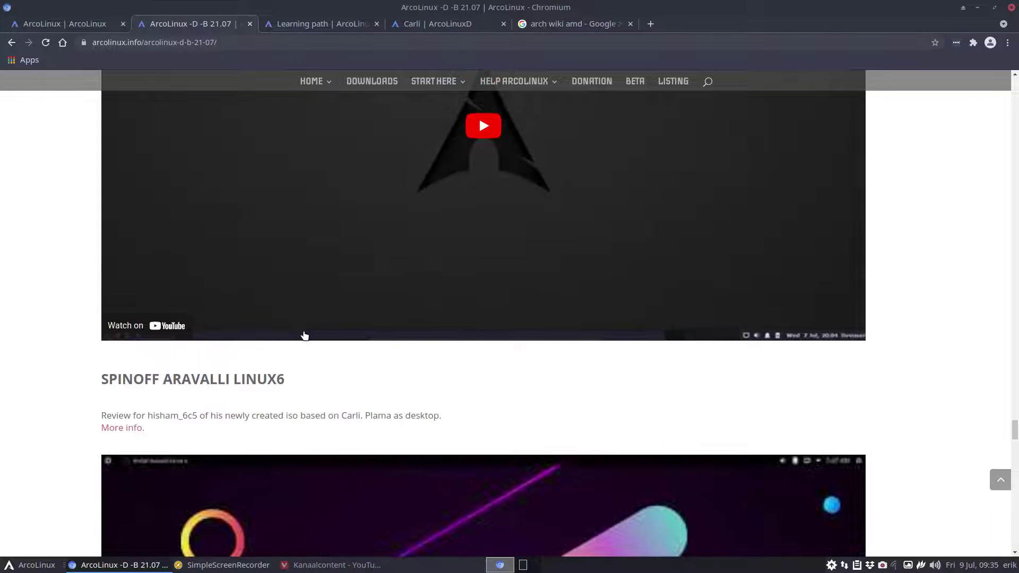
scroll(304, 336, down, 1)
scroll(304, 336, down, 4)
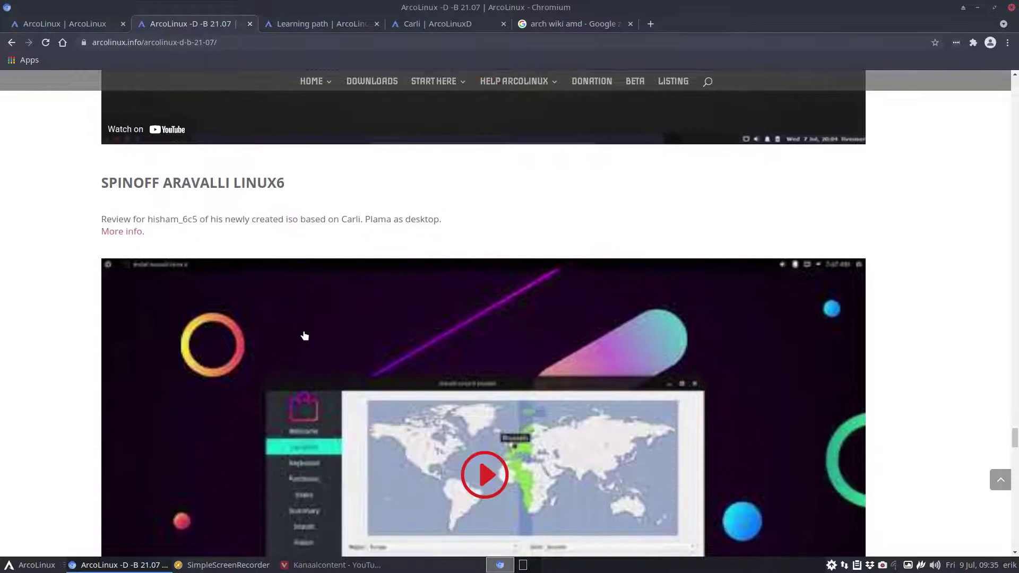
scroll(304, 335, up, 1)
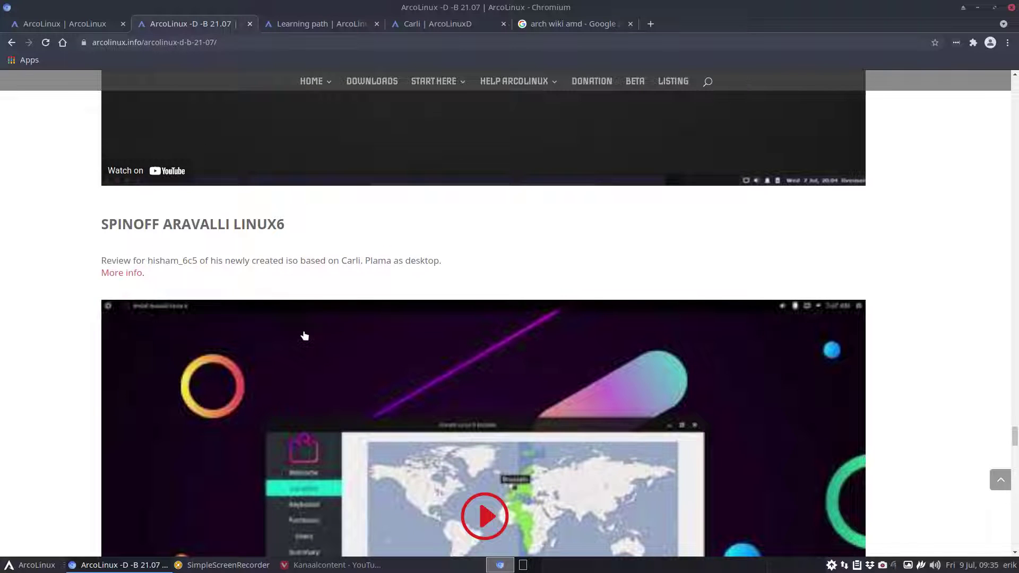
scroll(304, 335, down, 3)
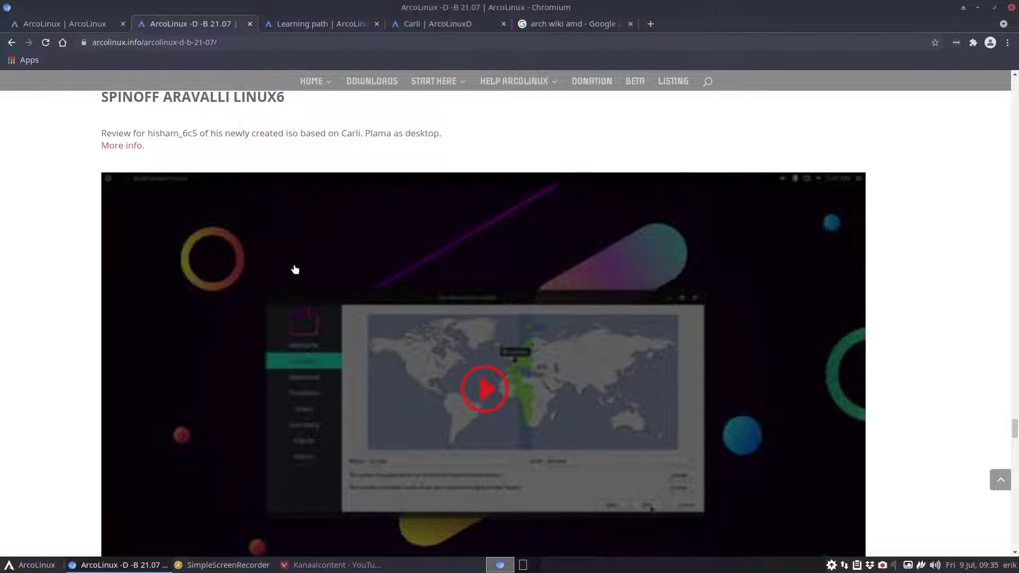
scroll(59, 370, down, 3)
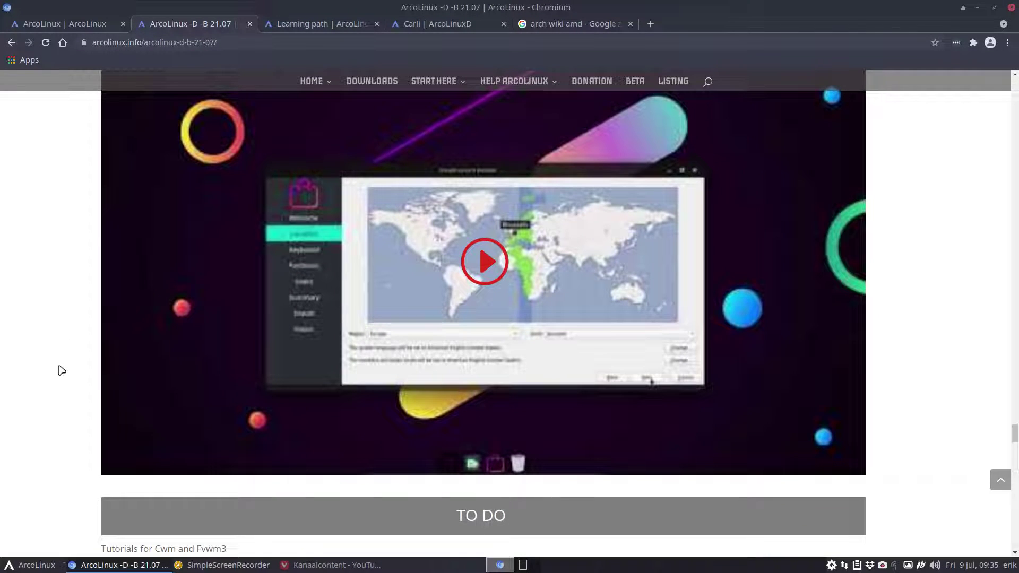
scroll(61, 371, up, 3)
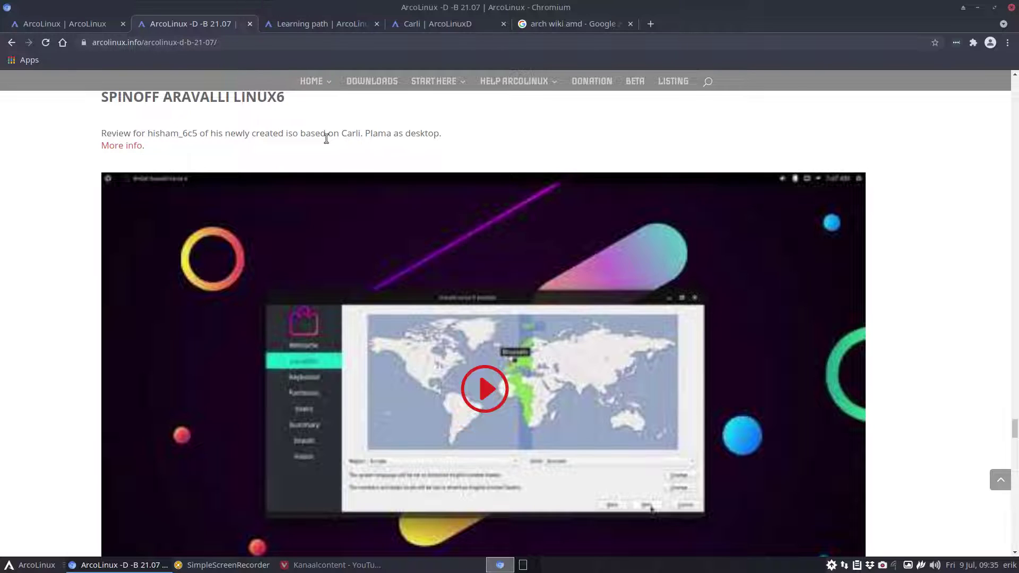
scroll(327, 139, down, 6)
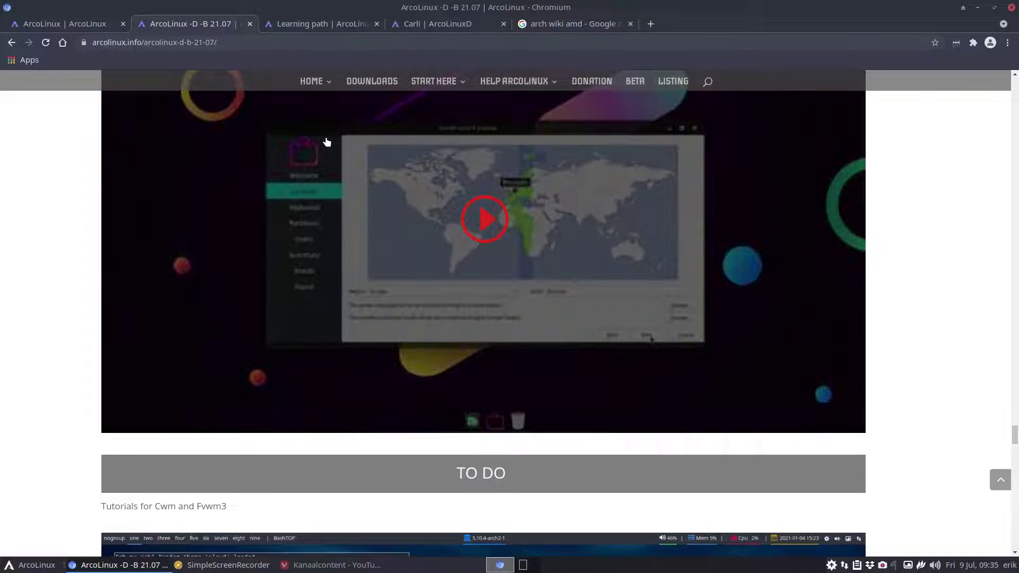
scroll(326, 141, down, 2)
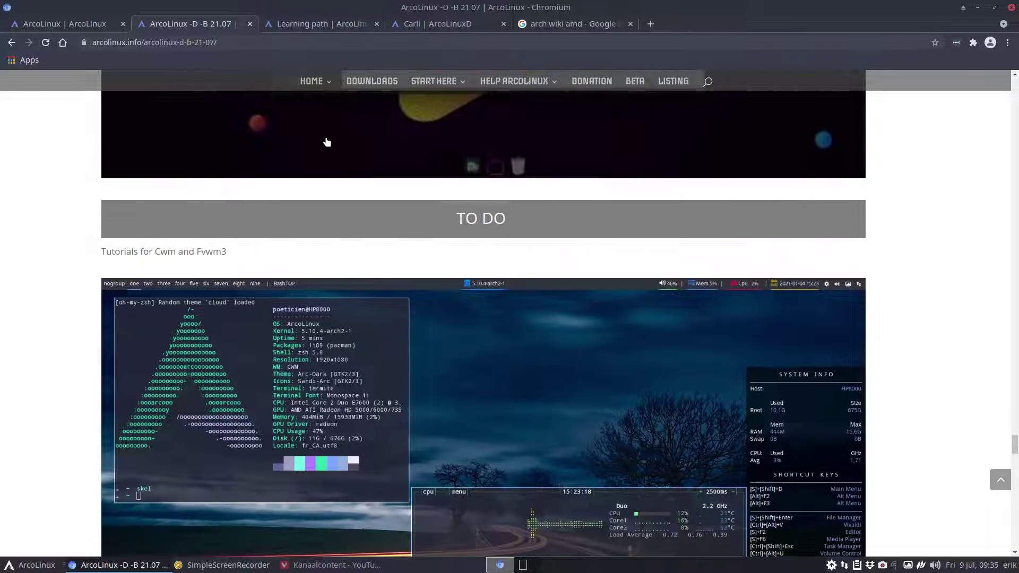
scroll(326, 142, up, 2)
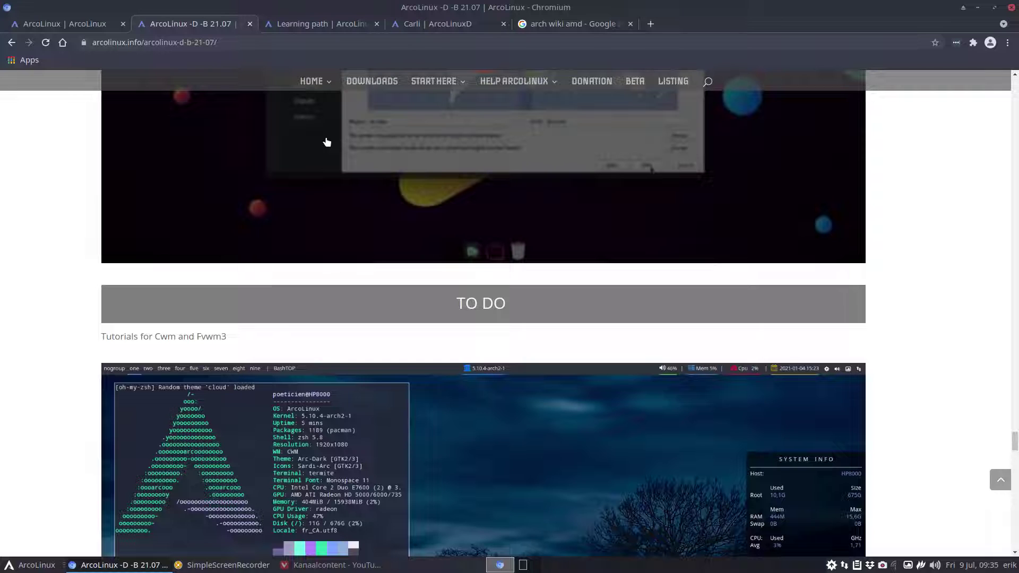
From the Carli tab, open arcolinuxiso.com's Start Here > Create your own distribution page
click(439, 26)
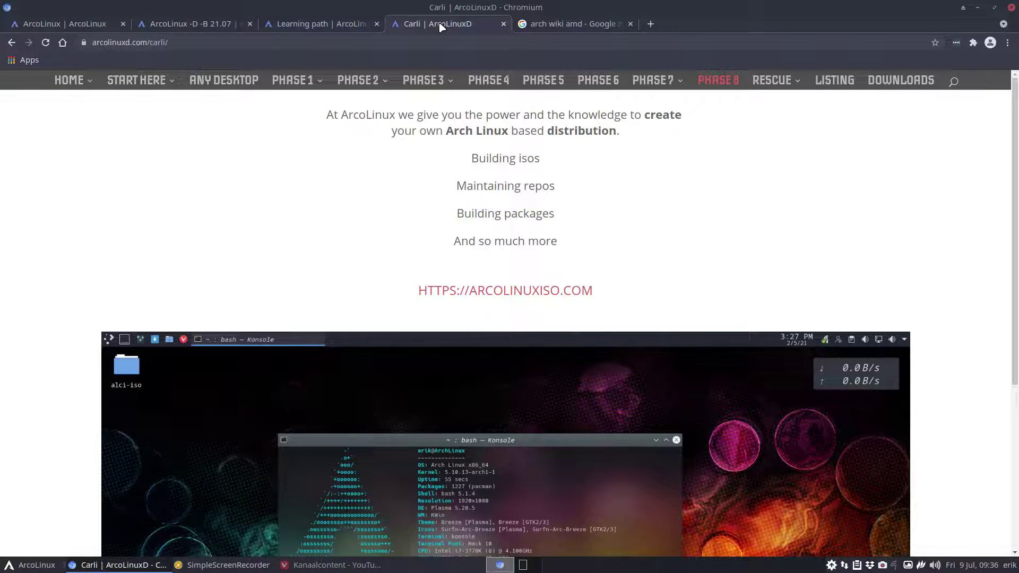
mouse_move(77, 82)
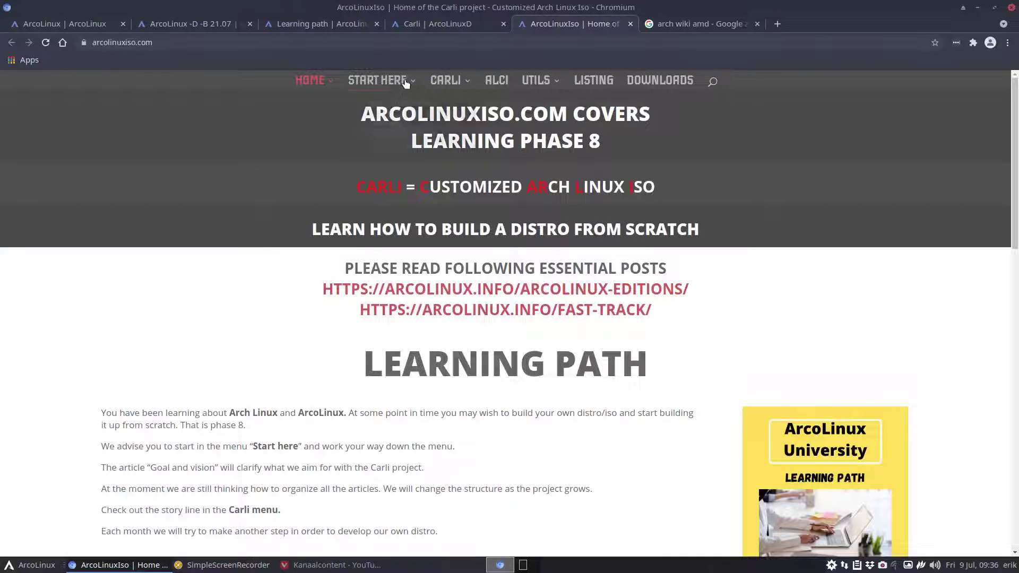
mouse_move(406, 82)
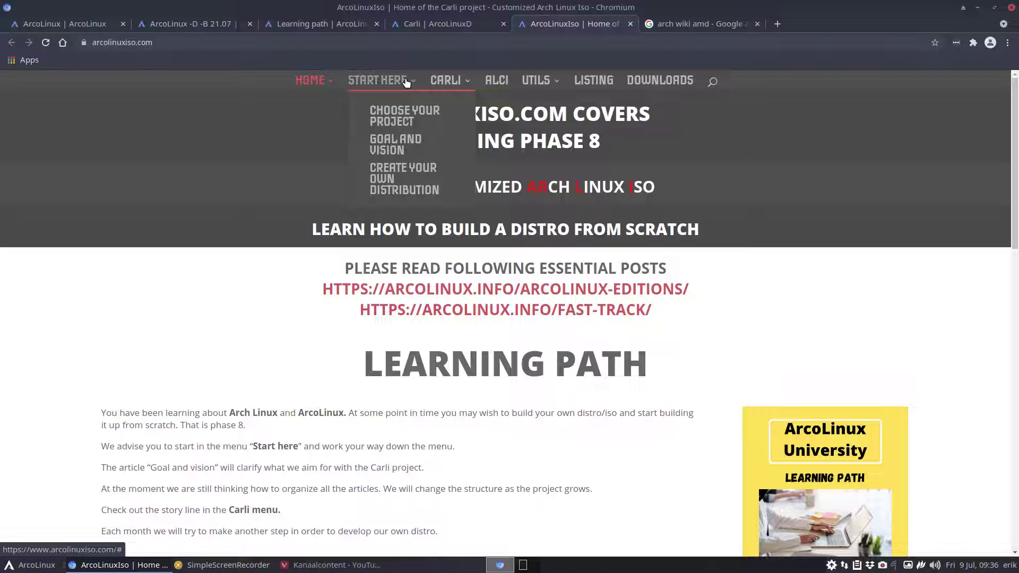
click(407, 184)
Scroll through the spinoffs listed on the Create your own distribution page
scroll(407, 184, down, 2)
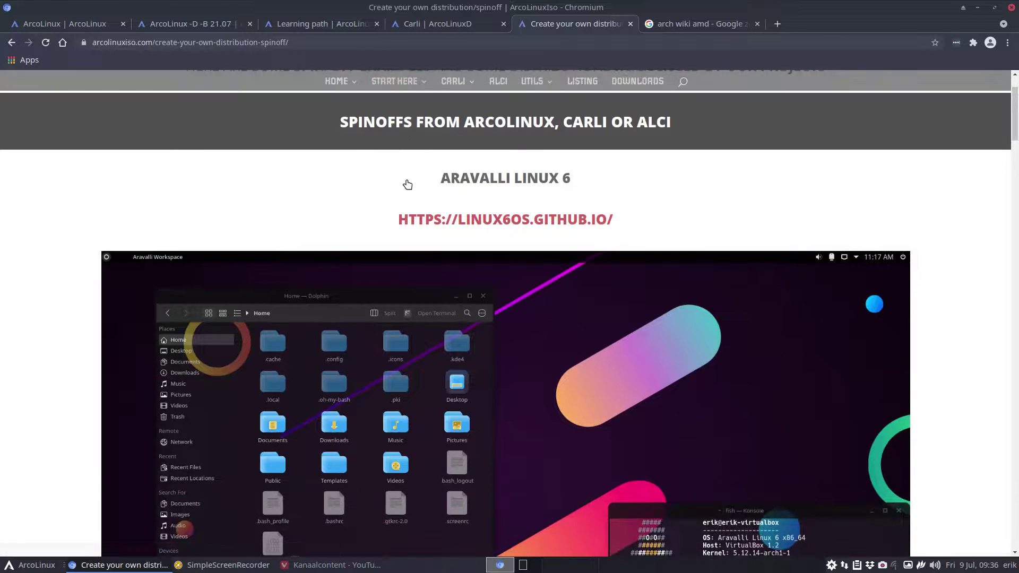
scroll(469, 182, down, 6)
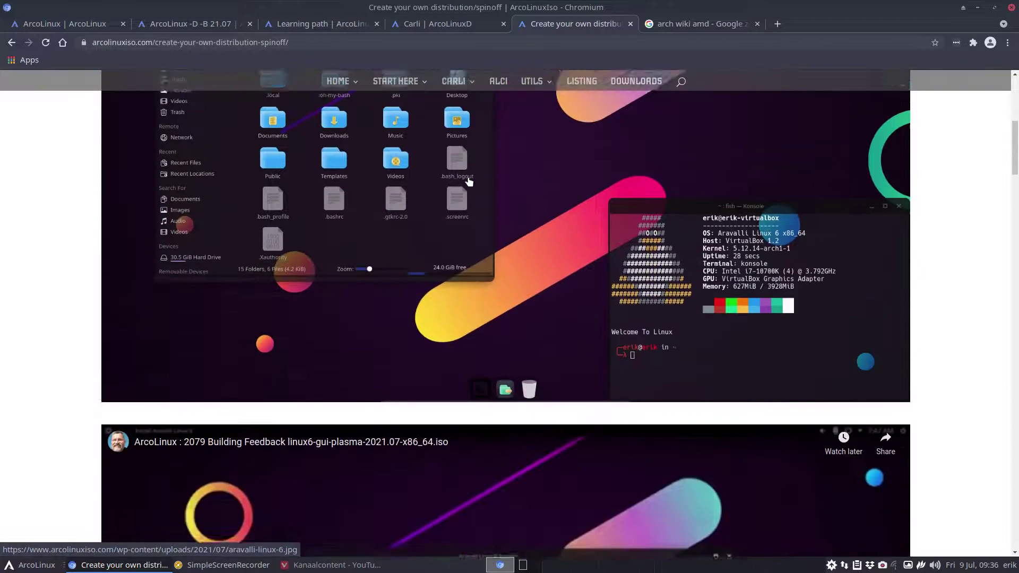
scroll(469, 182, down, 12)
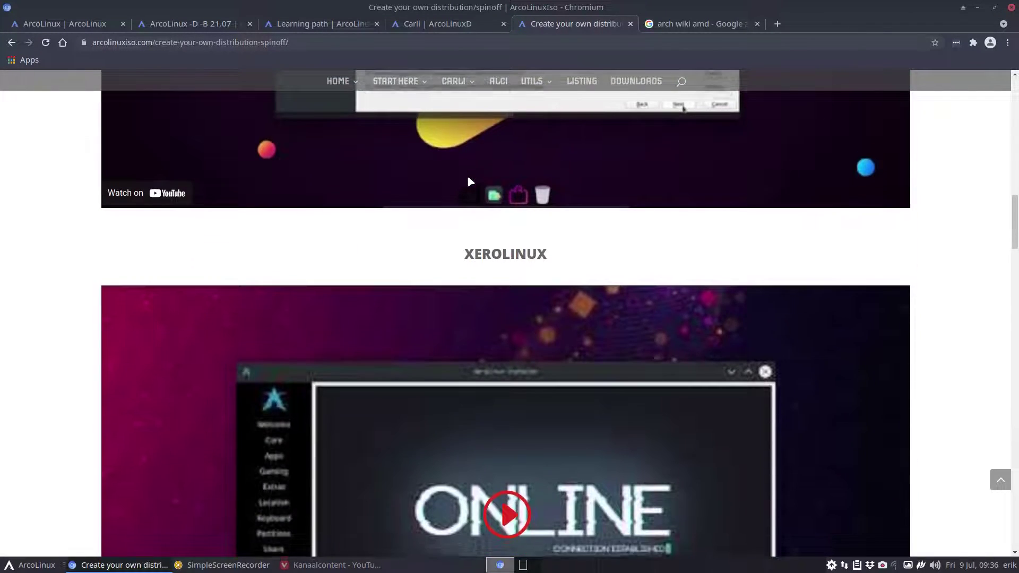
scroll(467, 169, down, 3)
scroll(473, 196, up, 2)
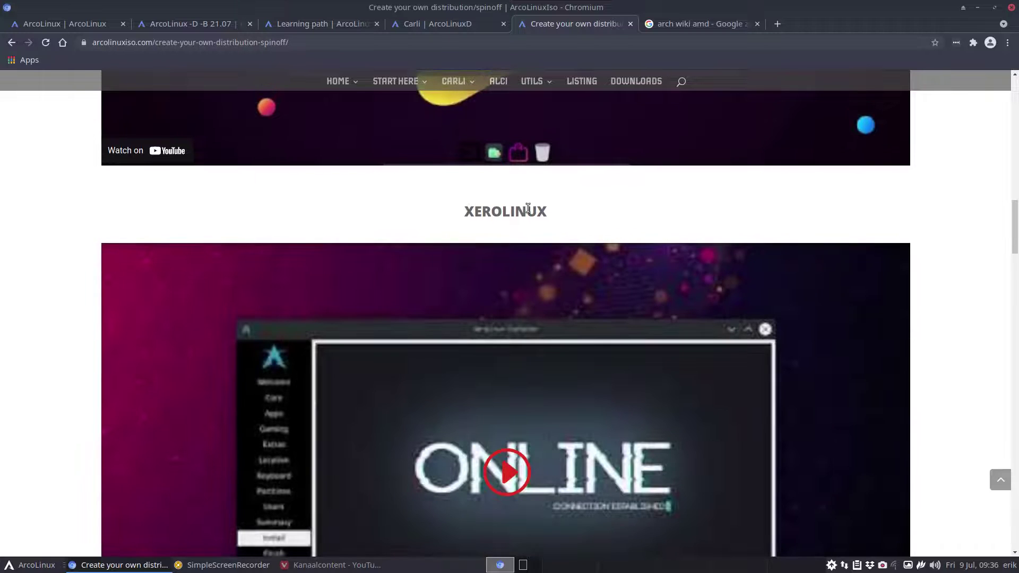
scroll(528, 210, down, 4)
scroll(528, 212, up, 1)
scroll(528, 211, down, 6)
scroll(528, 212, down, 2)
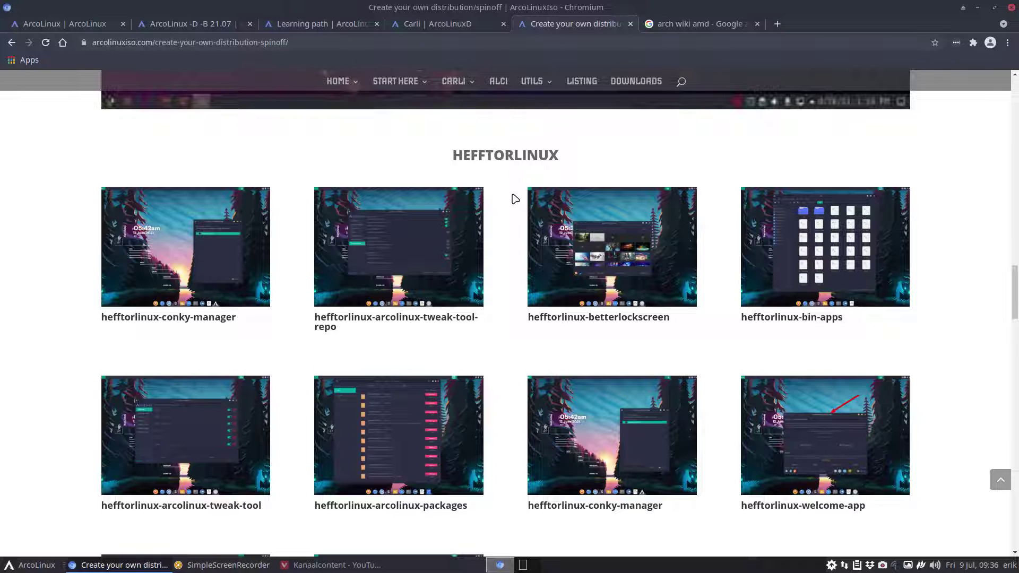
scroll(515, 199, down, 2)
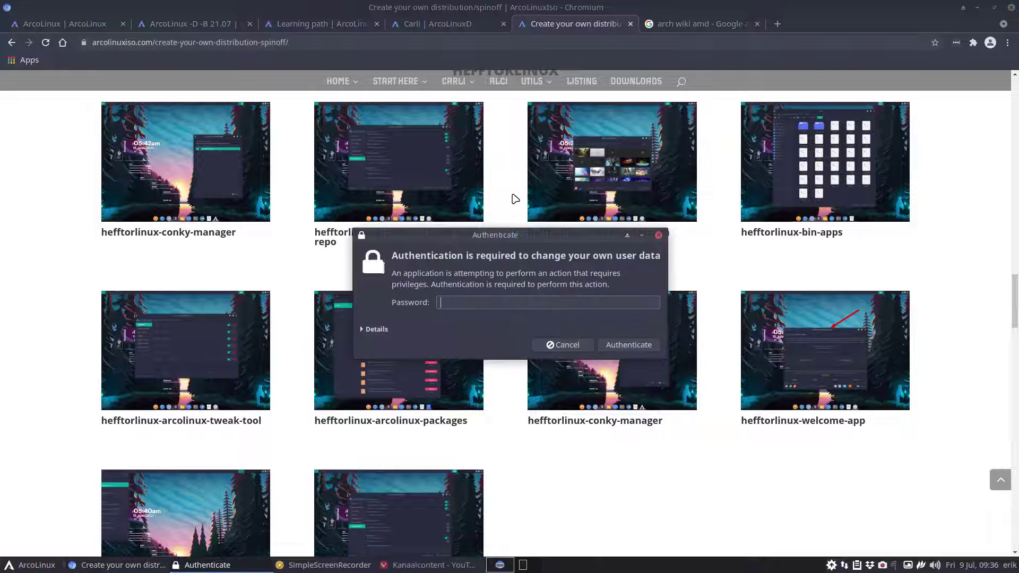
text(****)
key(Return)
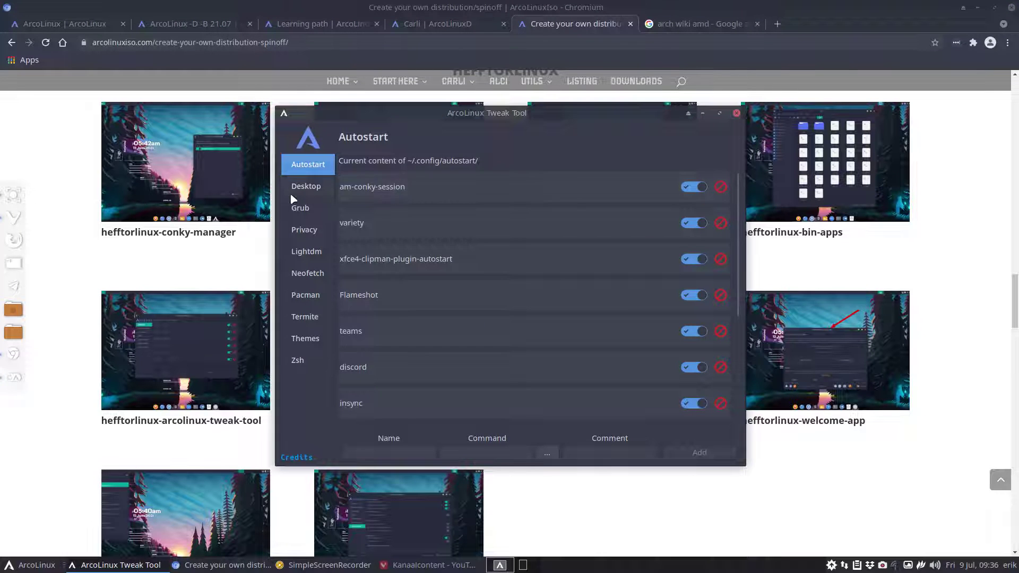
click(293, 194)
click(296, 207)
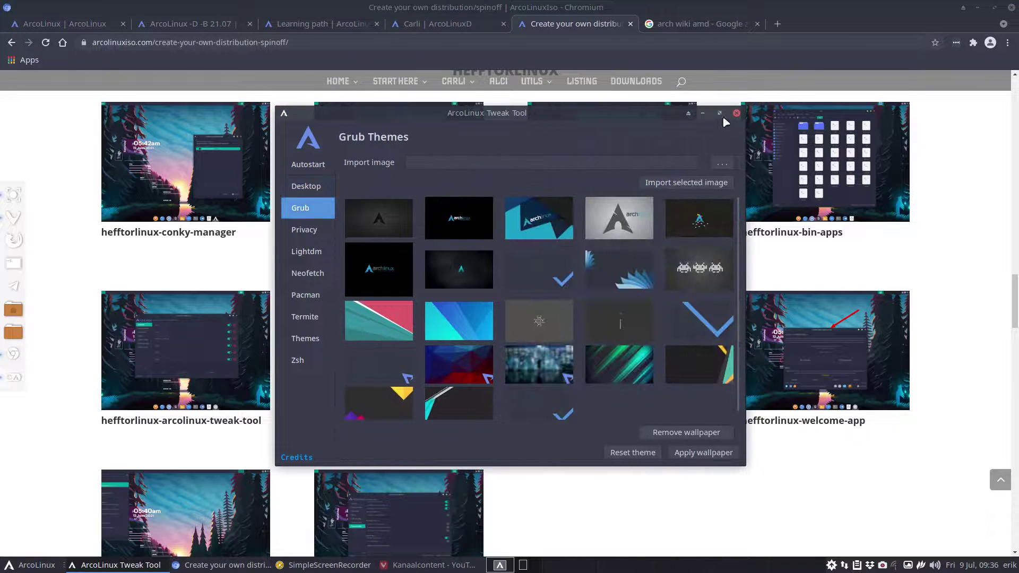
click(736, 113)
Continue scrolling down through the rest of the page
scroll(632, 363, down, 3)
scroll(632, 363, down, 7)
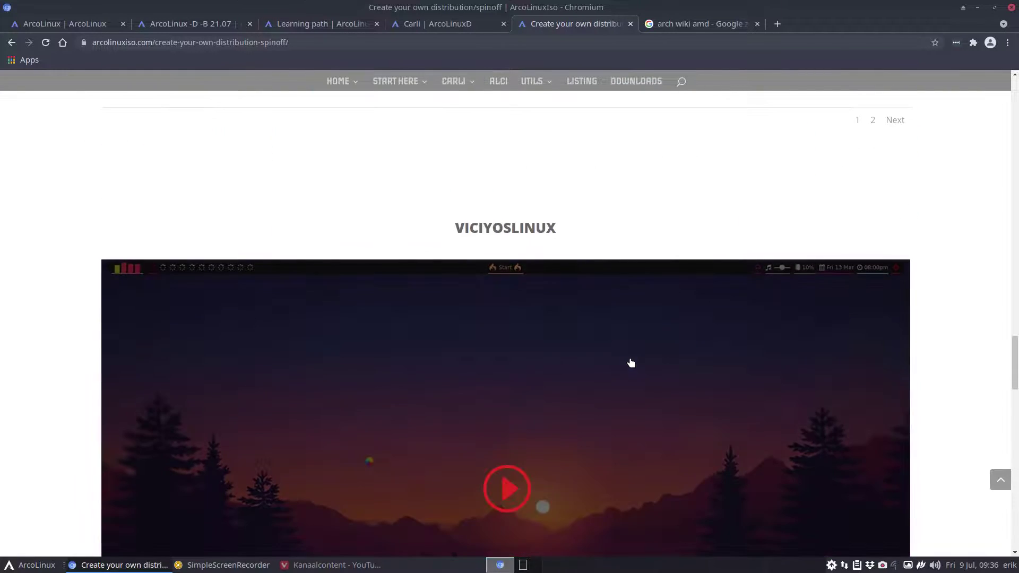
scroll(631, 363, down, 12)
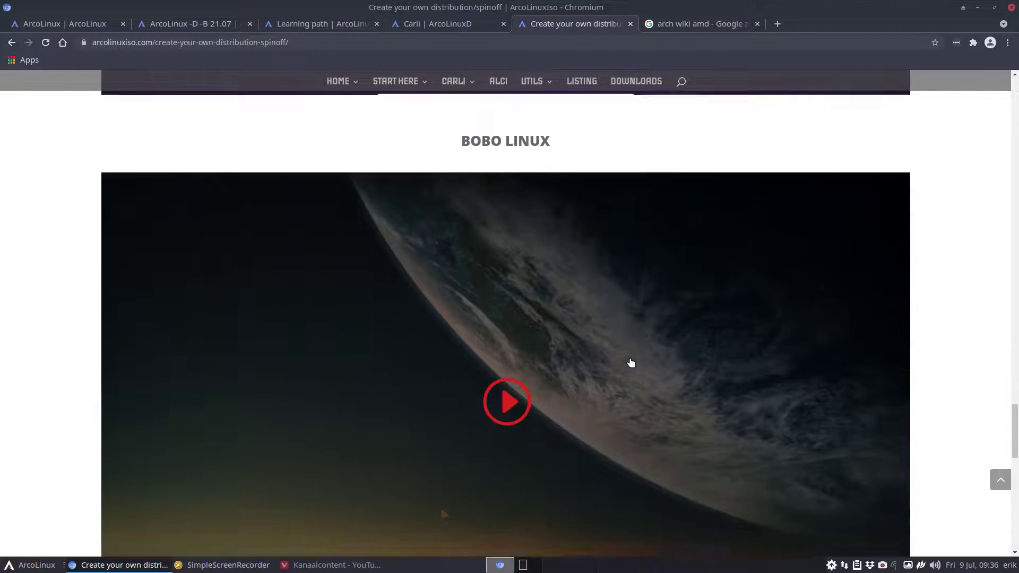
scroll(631, 363, down, 9)
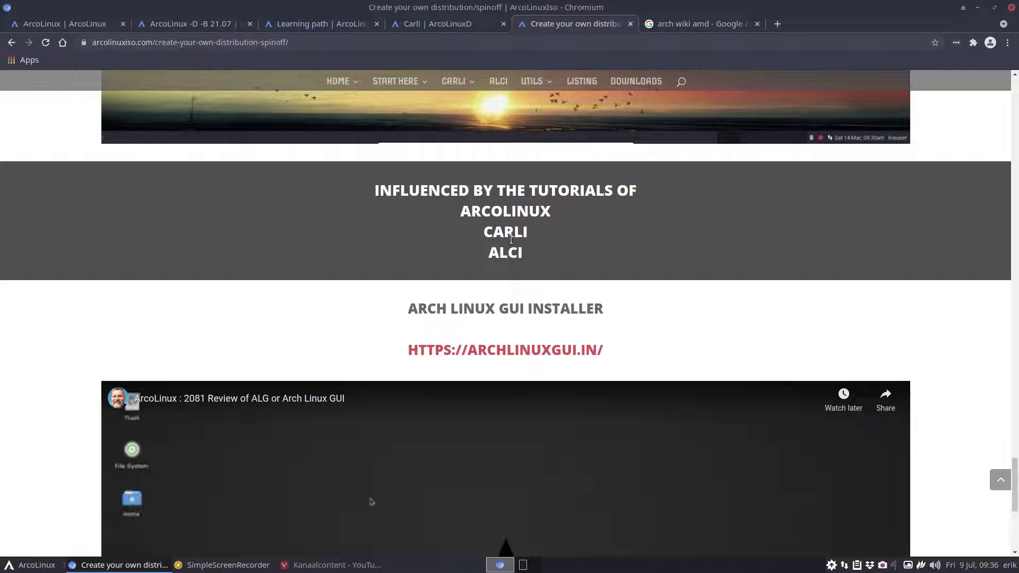
scroll(511, 239, down, 3)
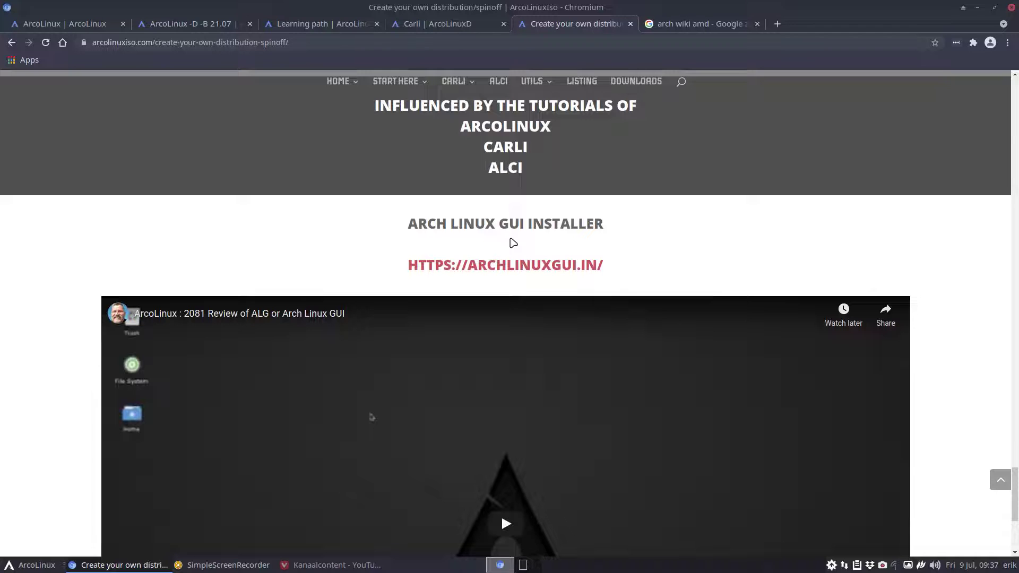
scroll(513, 242, down, 3)
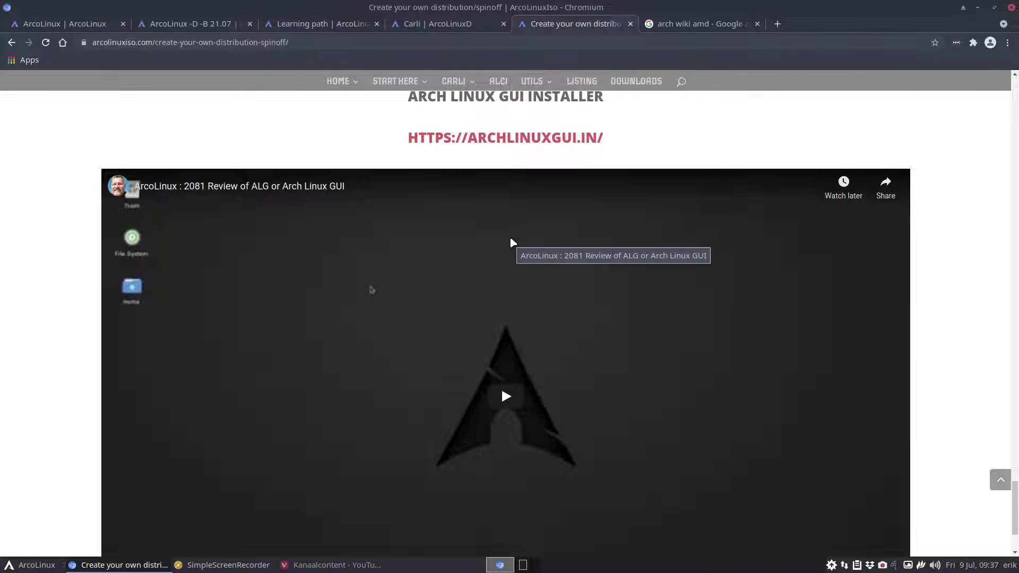
scroll(513, 243, down, 3)
scroll(512, 242, down, 1)
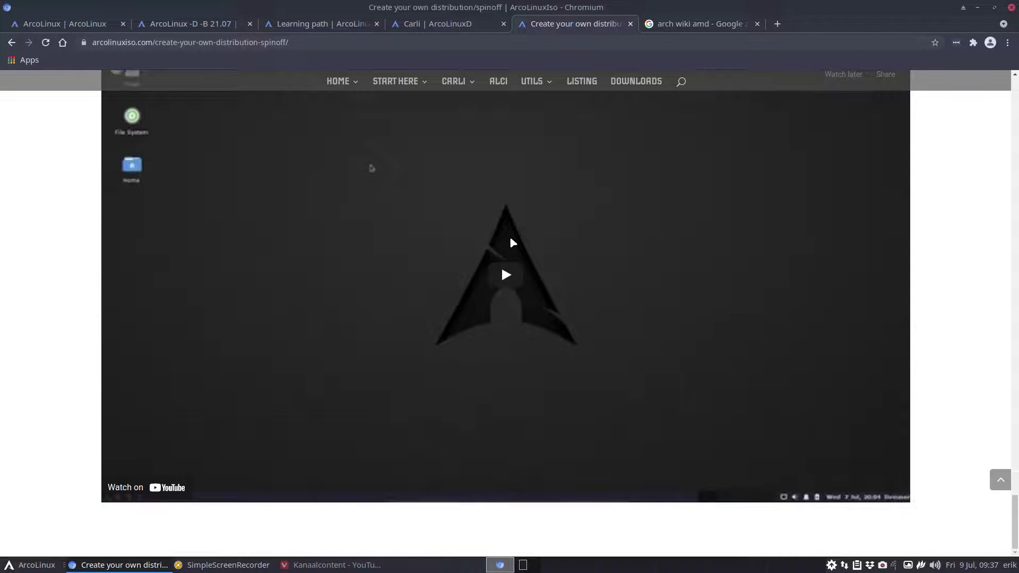
scroll(513, 243, up, 20)
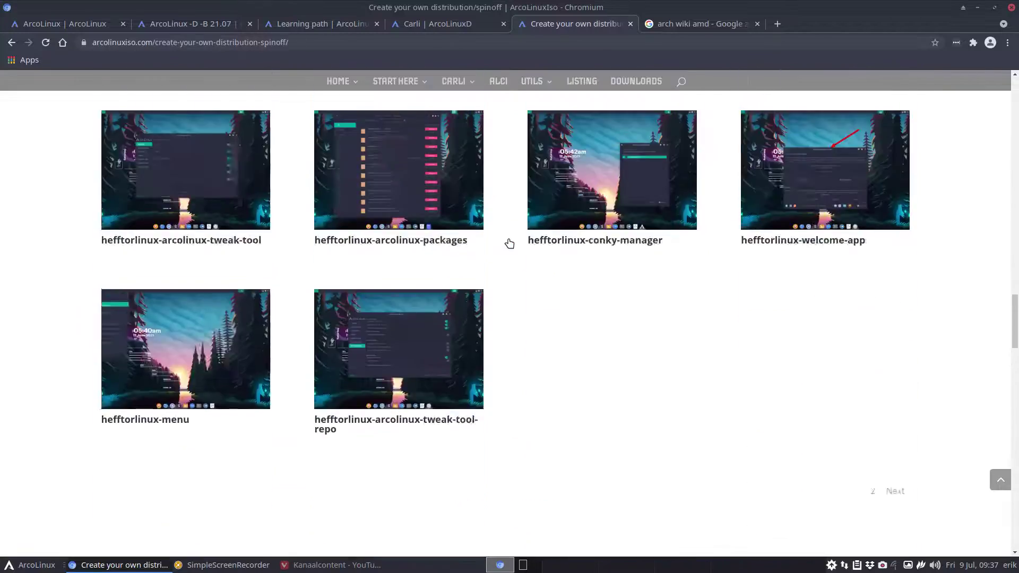
scroll(509, 243, down, 10)
Back on the 21.07 article, select the word 'Cwm' in the TO DO note
click(186, 24)
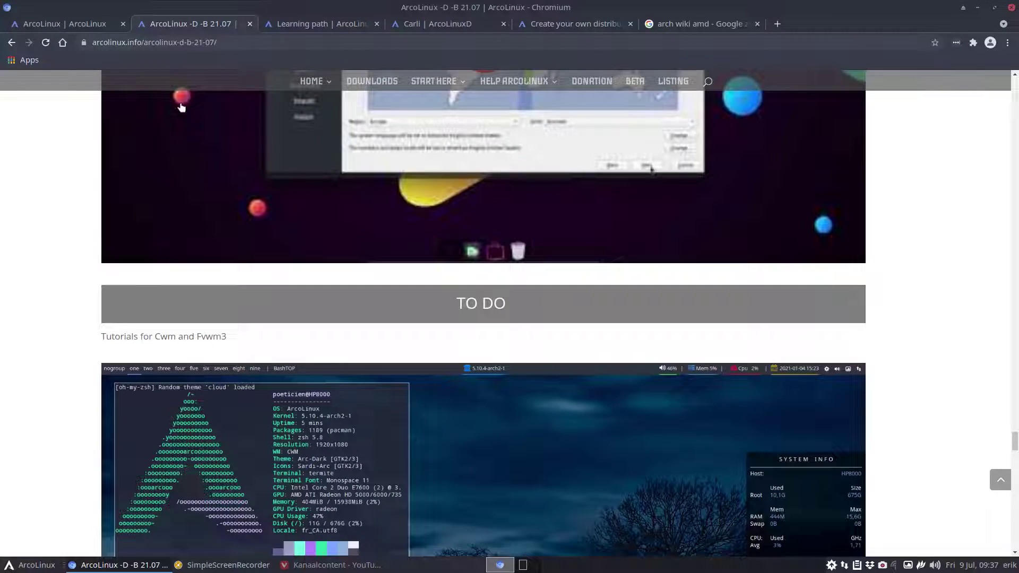
scroll(91, 348, down, 6)
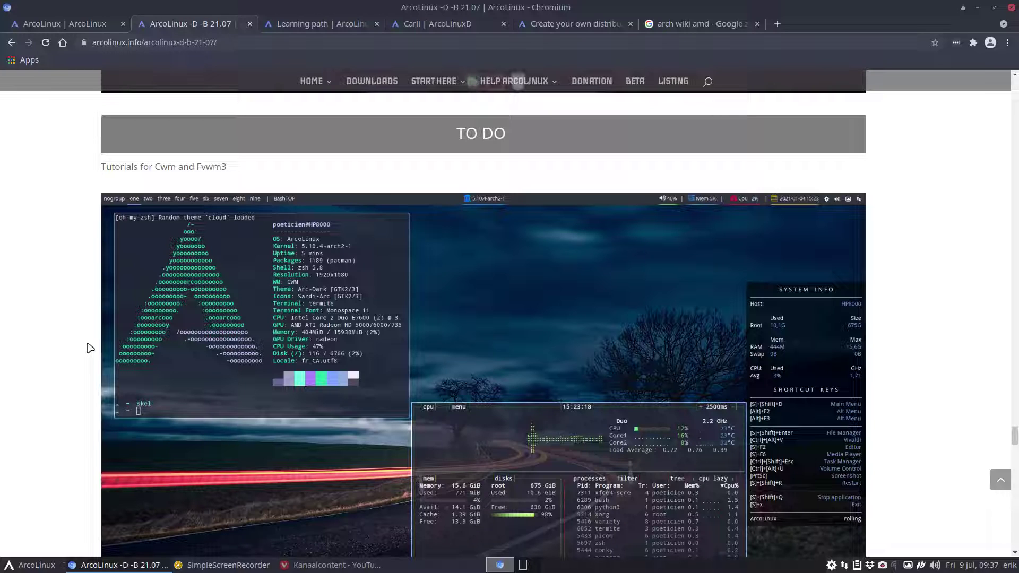
double_click(162, 168)
double_click(168, 167)
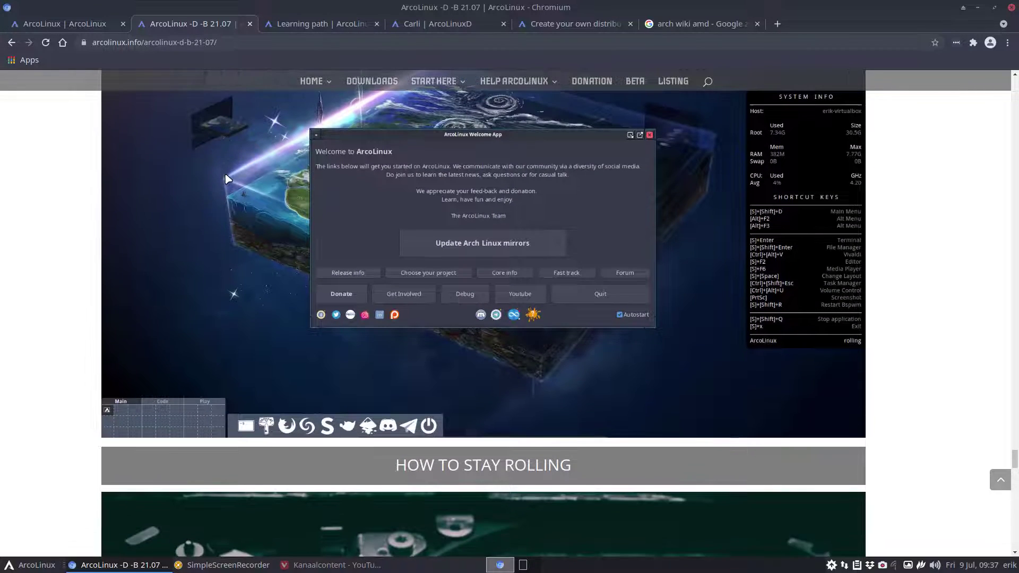
Scroll down past the videos and installer screenshot, then back up to the Learning Path section
scroll(227, 179, down, 7)
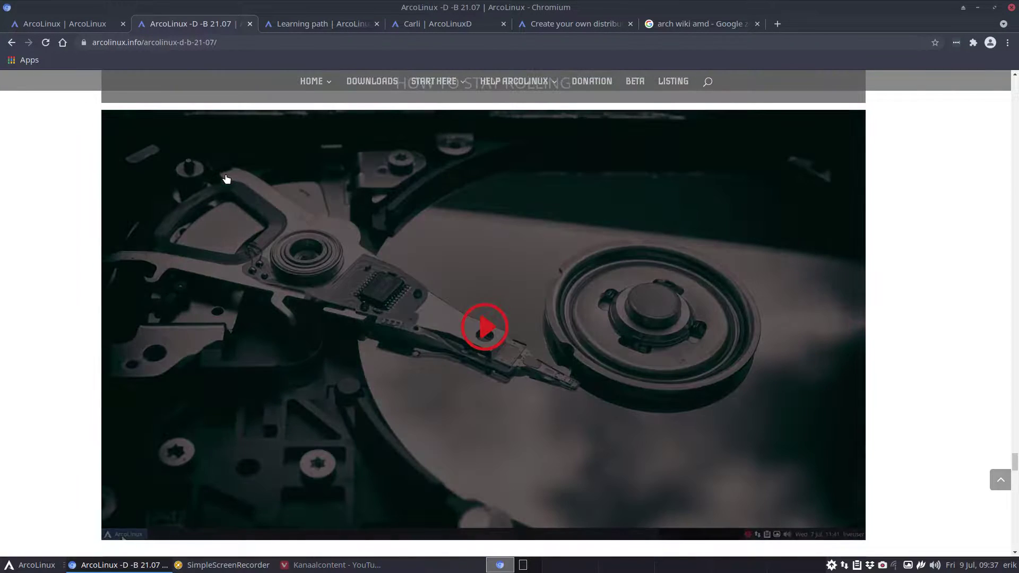
scroll(451, 279, down, 3)
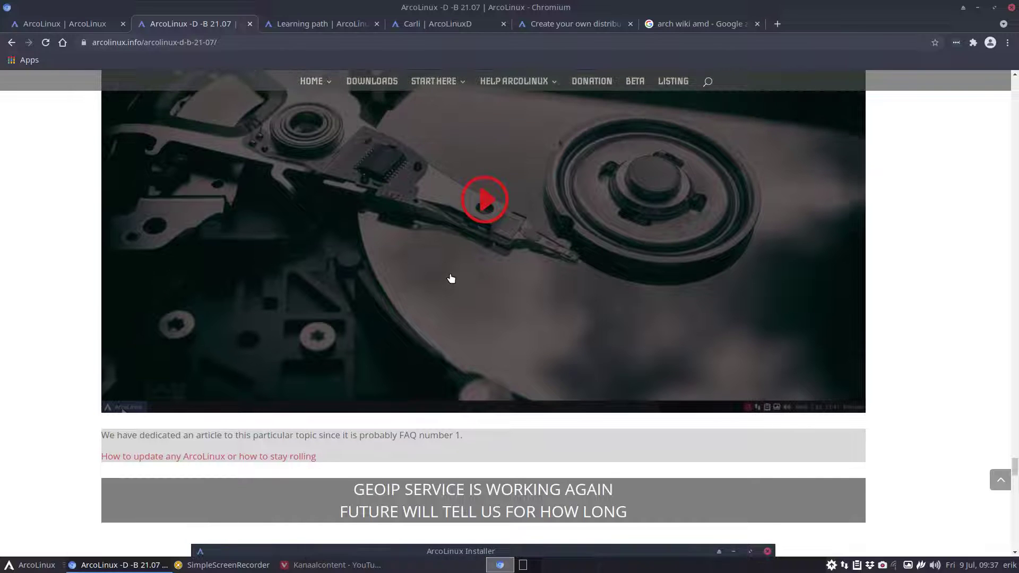
scroll(451, 278, down, 7)
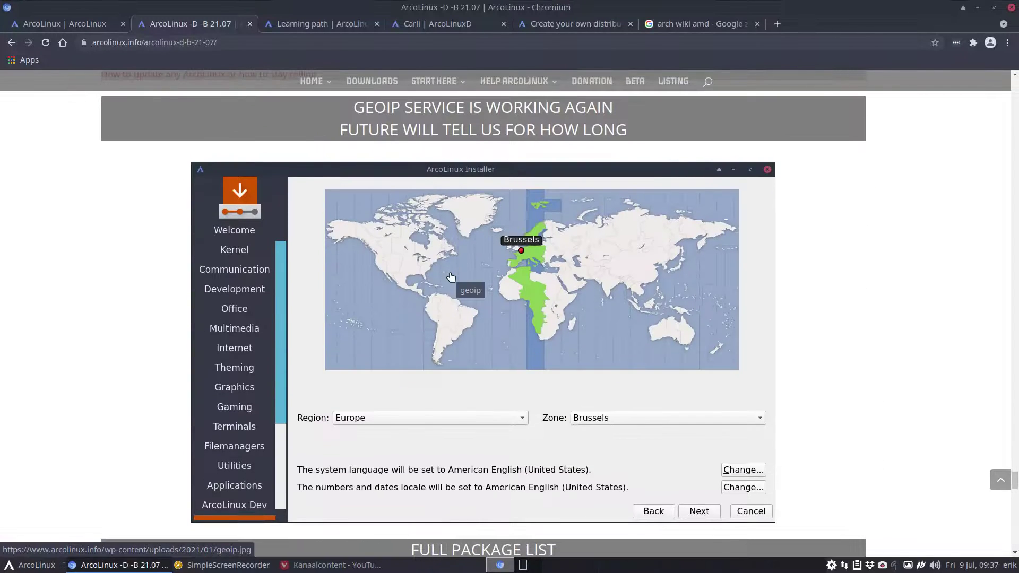
scroll(451, 279, down, 7)
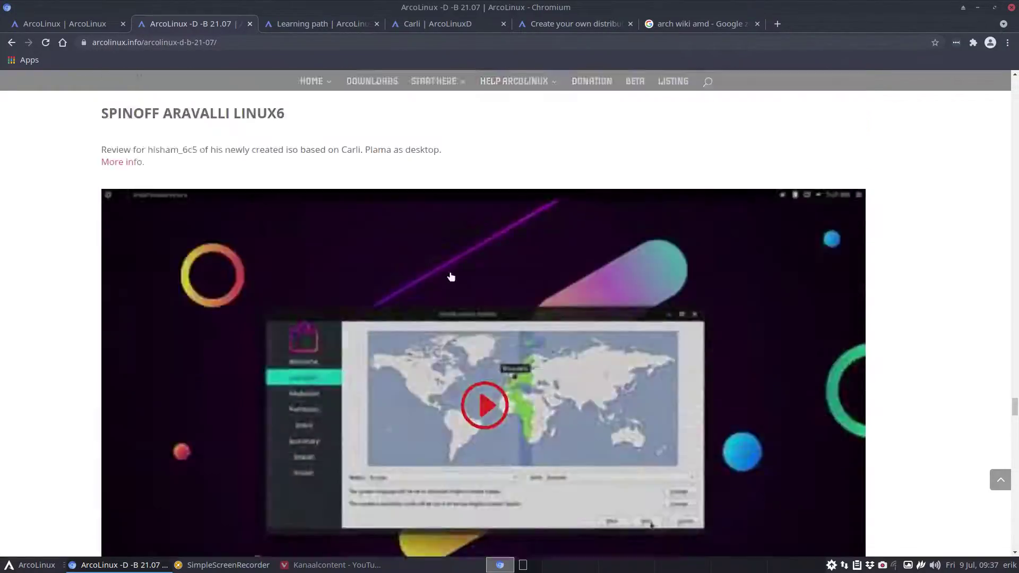
scroll(452, 278, up, 15)
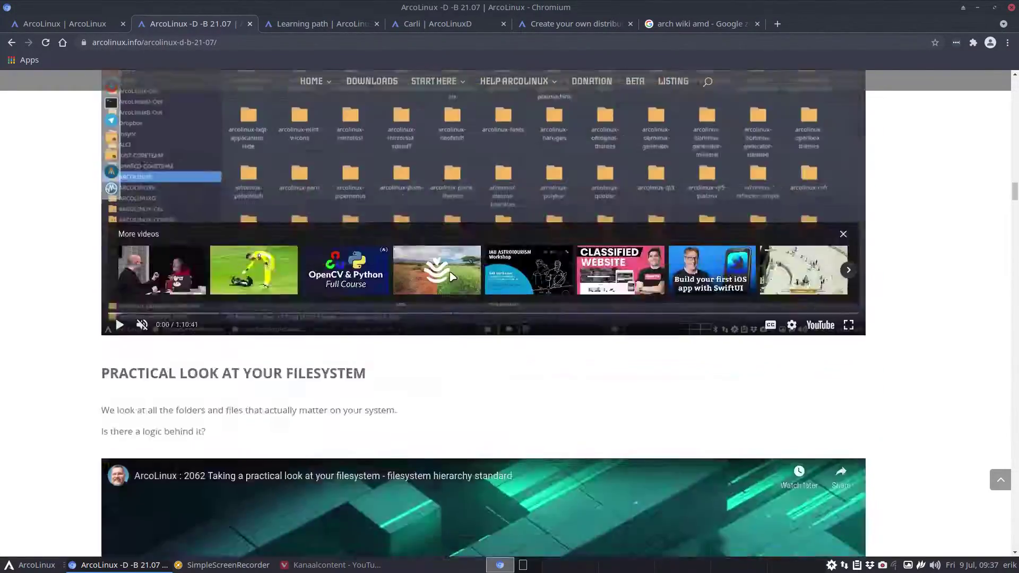
scroll(452, 276, up, 20)
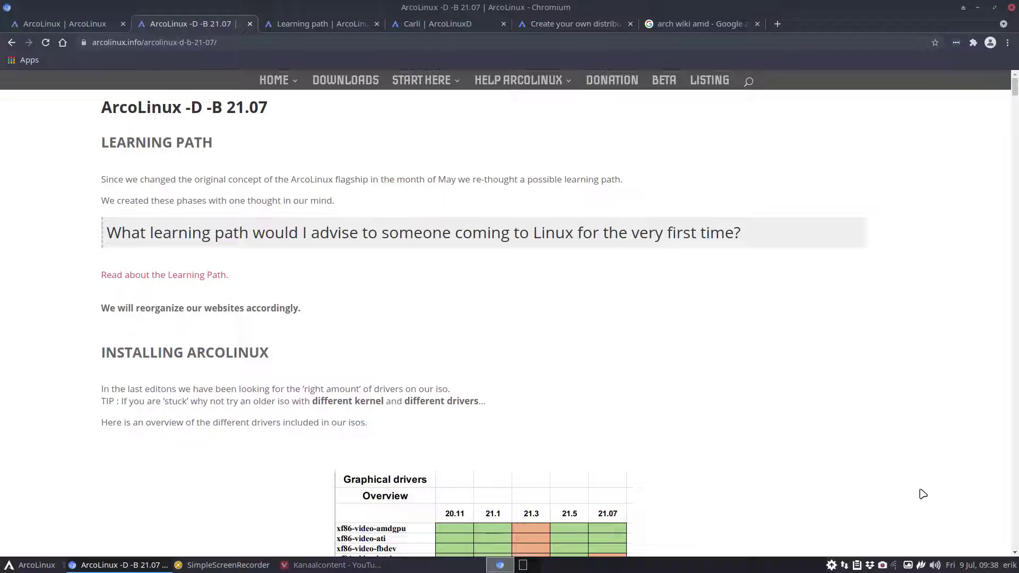
click(967, 566)
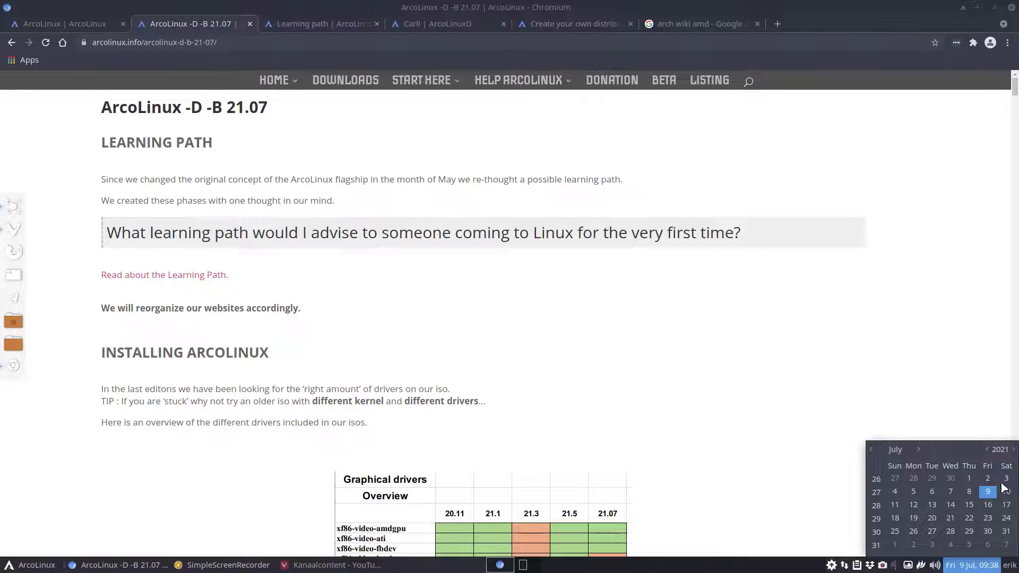
click(918, 450)
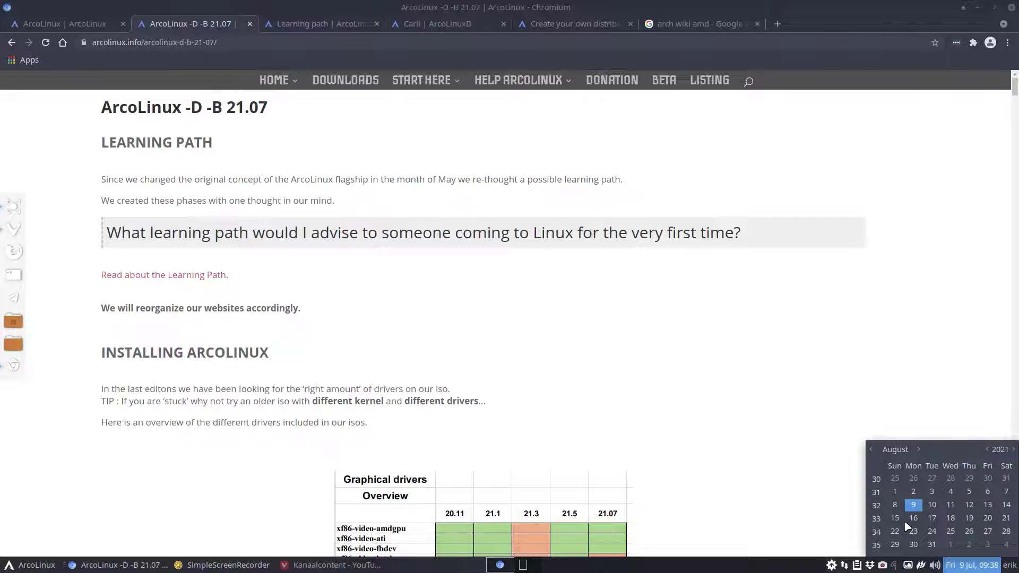
click(906, 366)
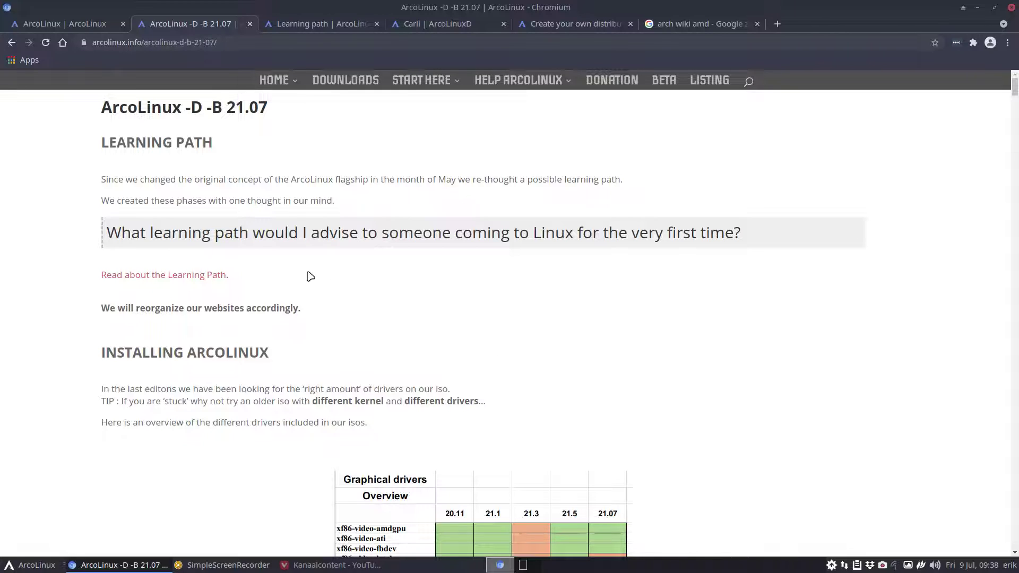
drag(235, 110, 282, 167)
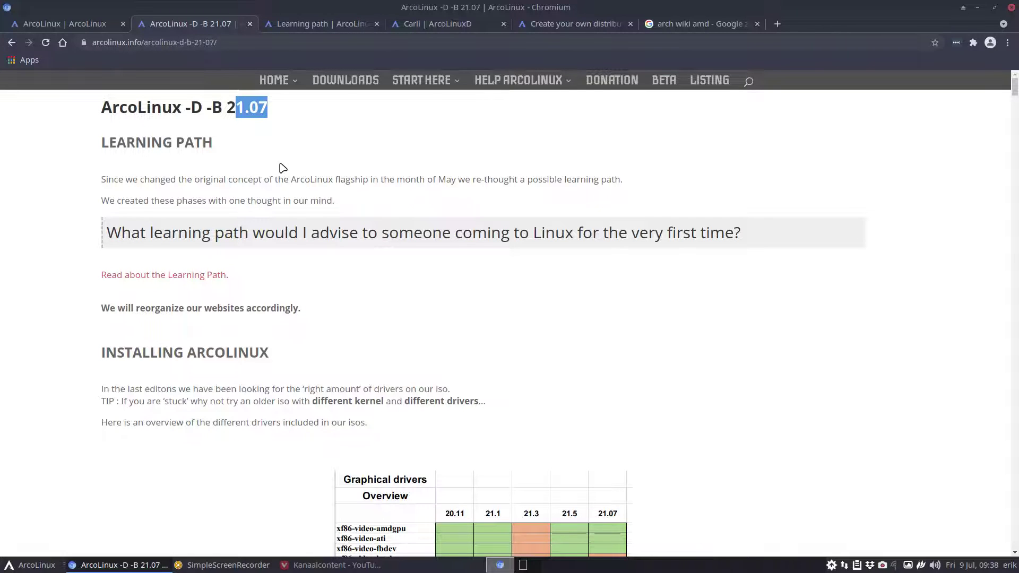
Scroll the 21.07 article past the Graphical drivers table to the boot menu image and I GOT STUCK section
scroll(283, 167, down, 3)
scroll(283, 168, down, 20)
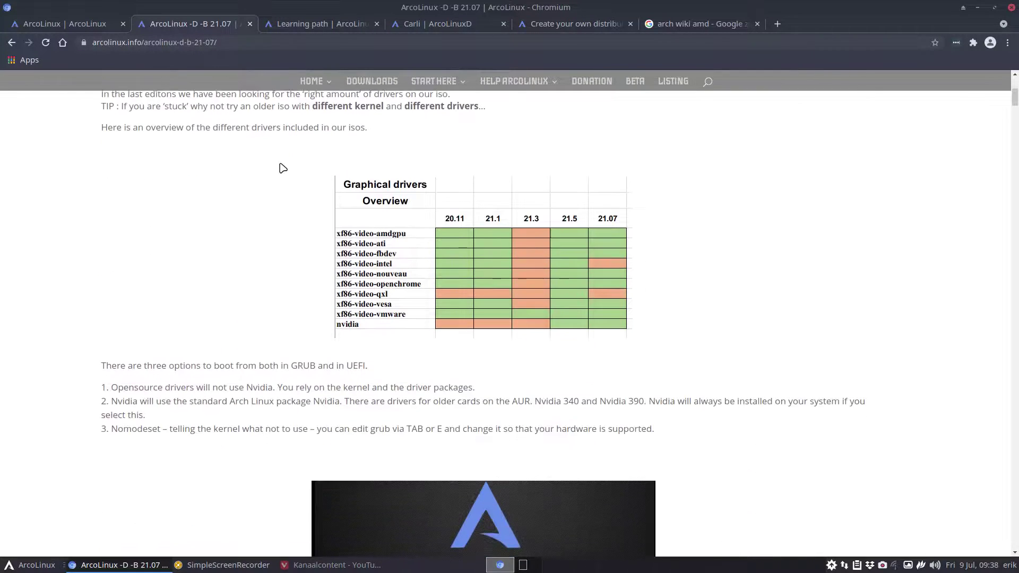
scroll(282, 168, down, 5)
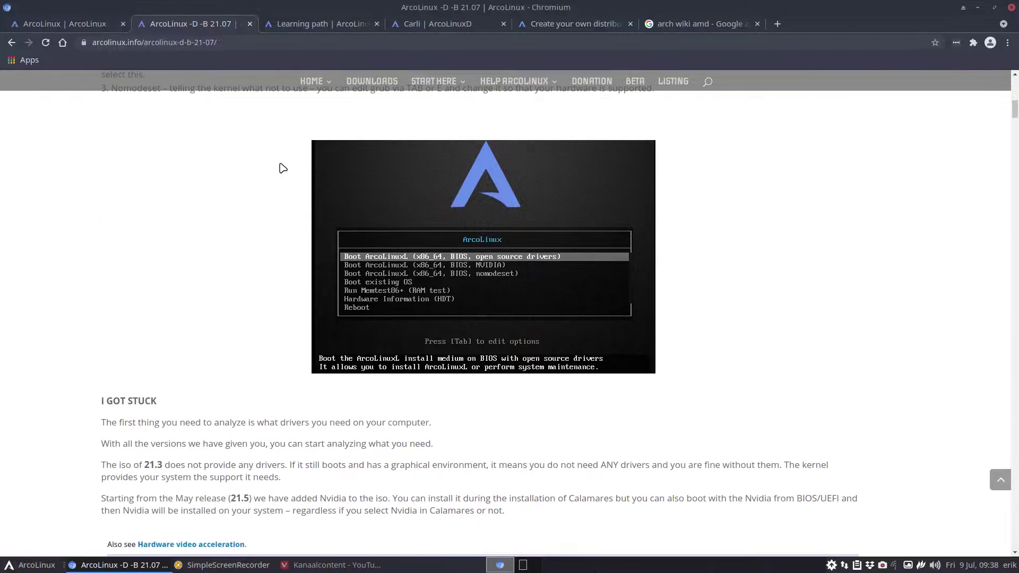
scroll(283, 167, down, 6)
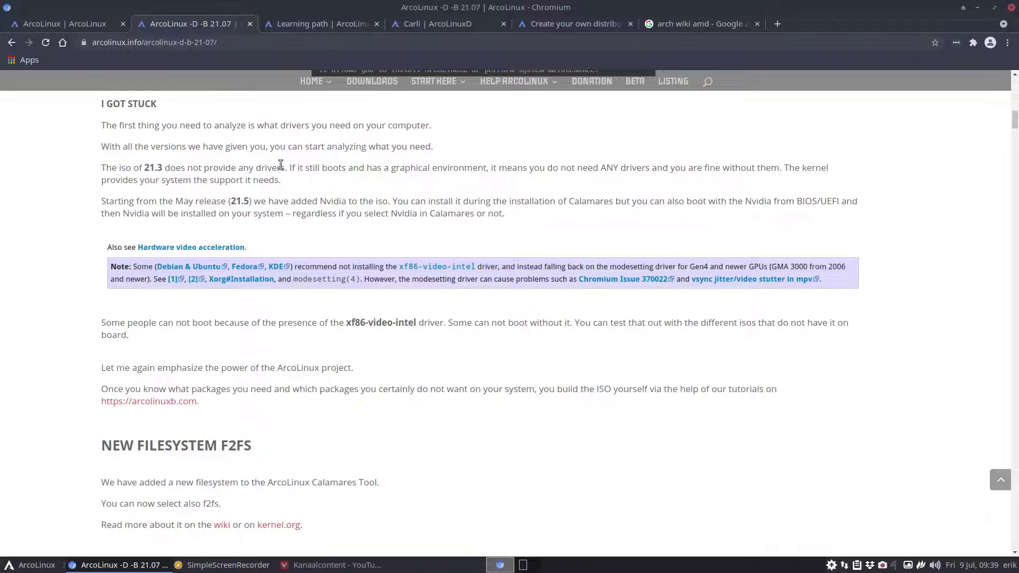
scroll(313, 172, up, 3)
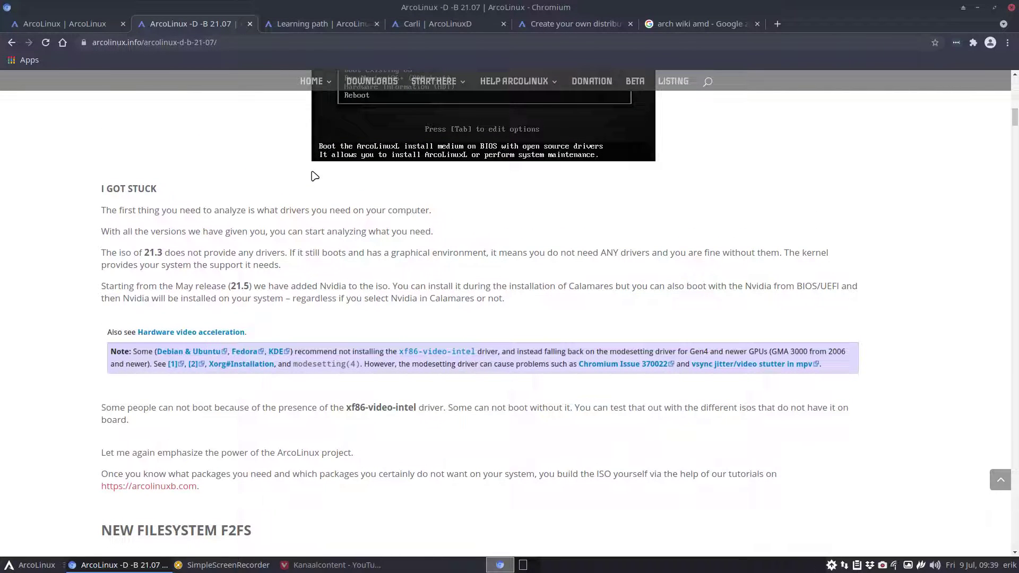
View the Learning path and Carli pages, highlighting 'Arch Linux based distribution', then return to arcolinux.info home
click(329, 22)
click(450, 25)
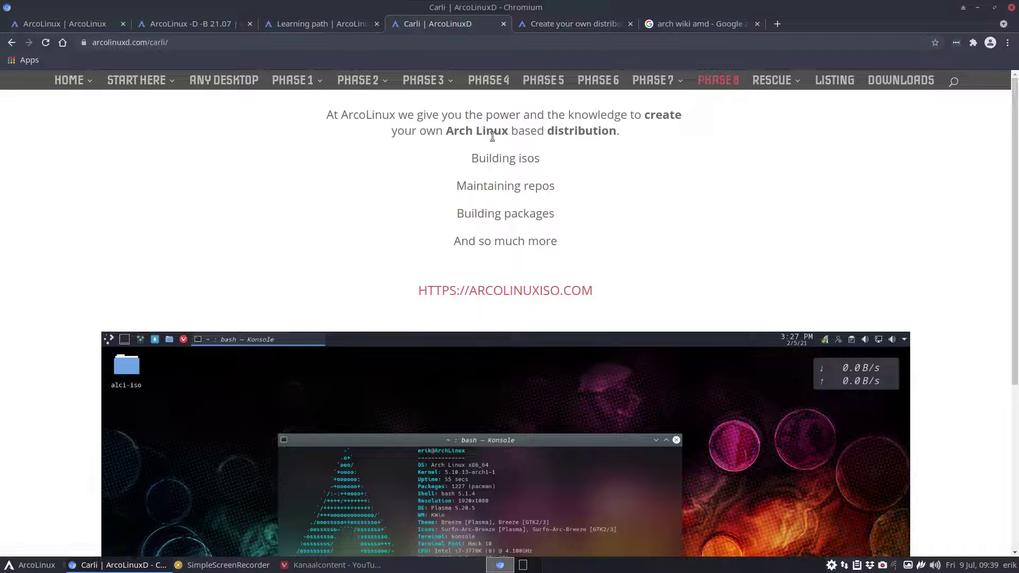
drag(446, 132, 618, 131)
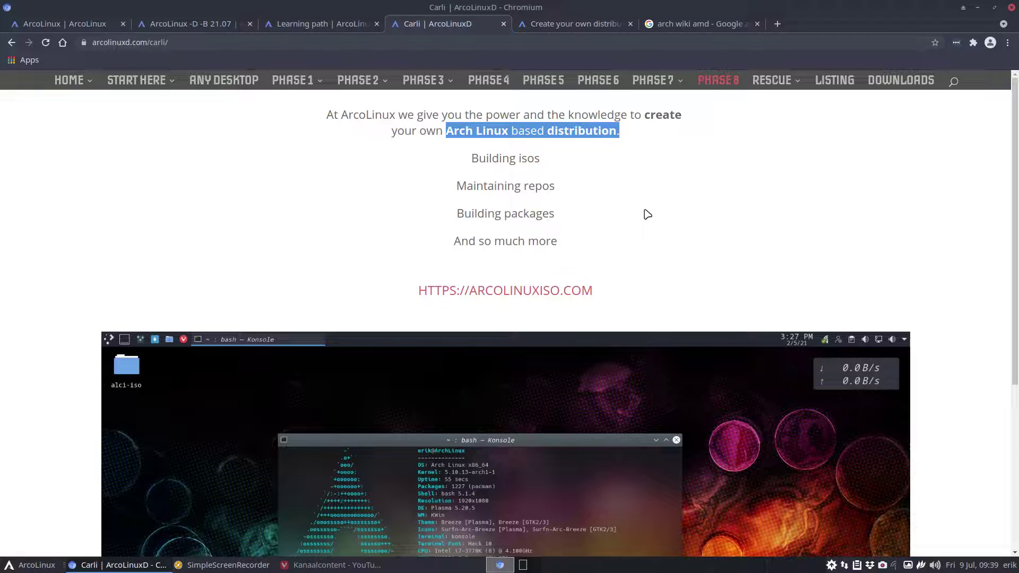
click(80, 25)
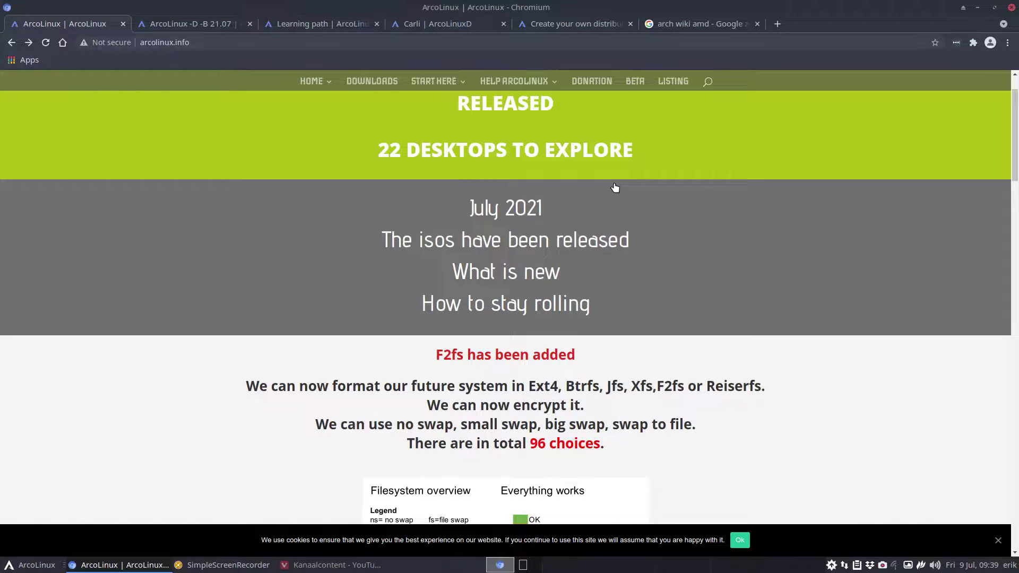
Glance at the Donation page, then return Home and browse the filesystem tables
scroll(614, 187, up, 2)
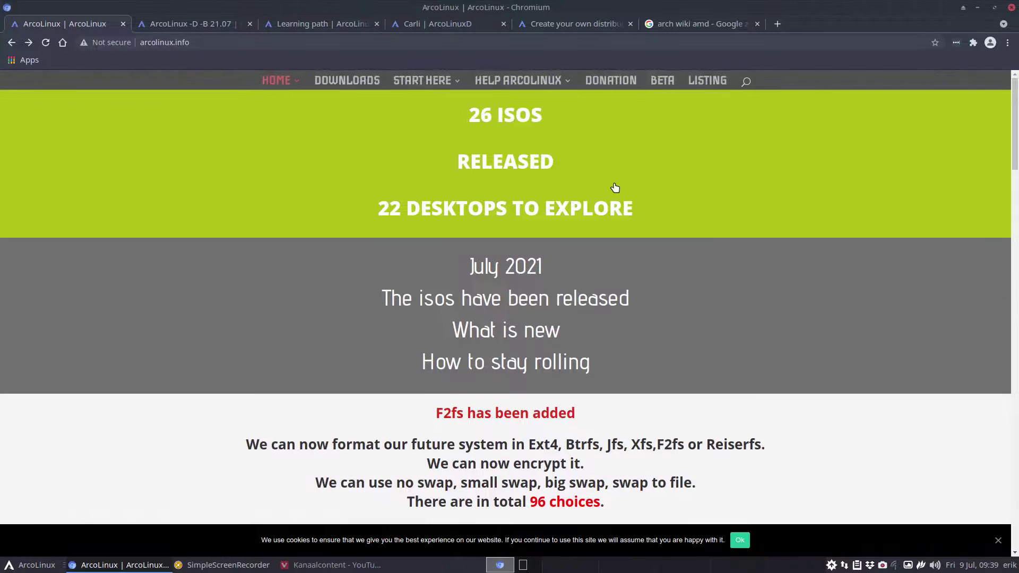
click(618, 82)
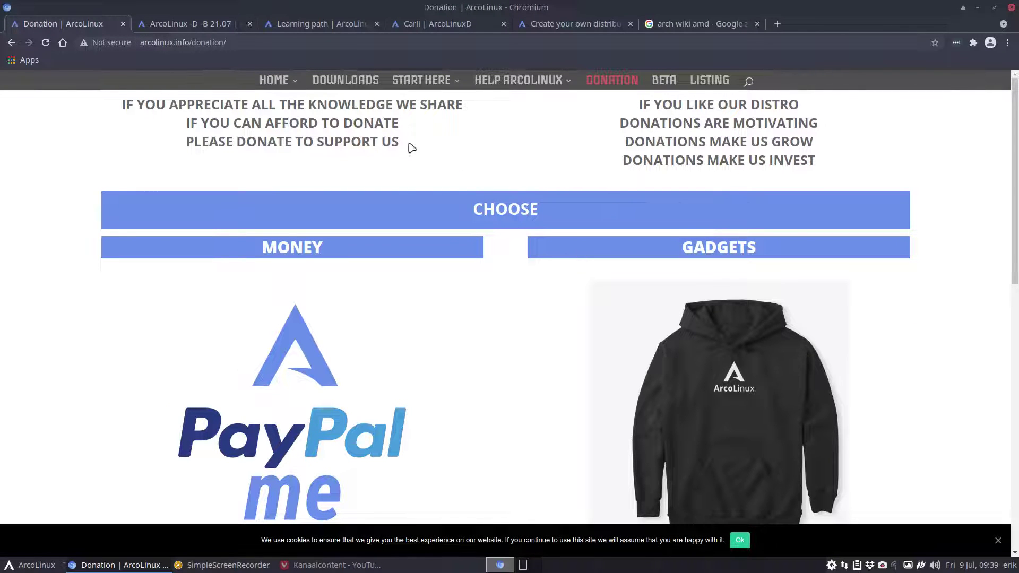
click(289, 107)
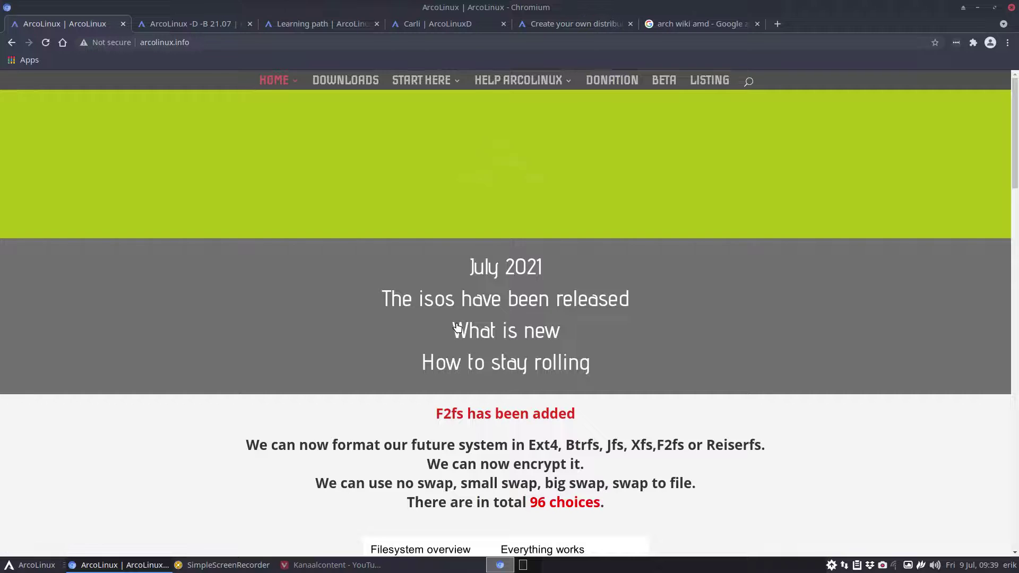
scroll(456, 327, down, 15)
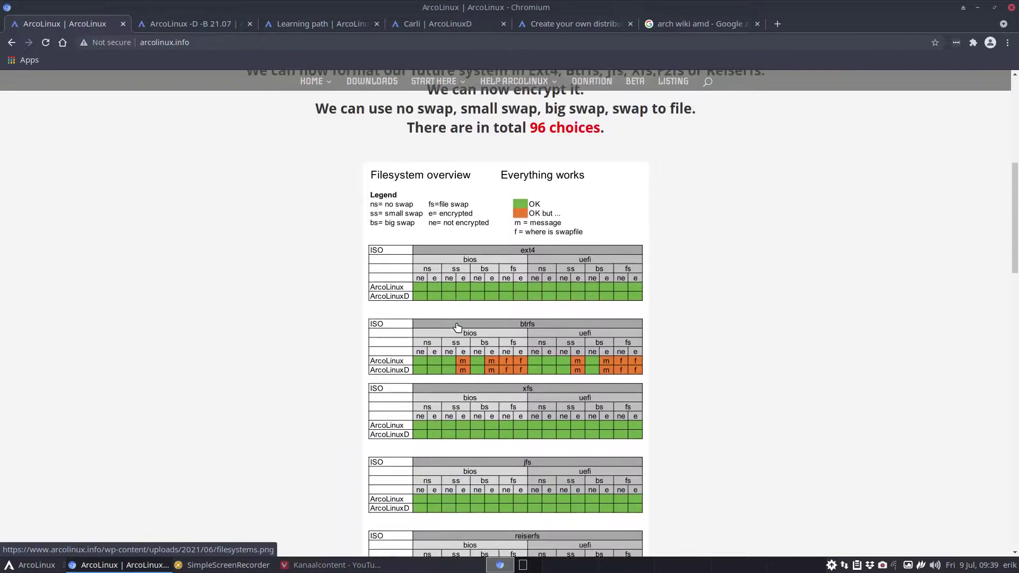
scroll(456, 328, down, 4)
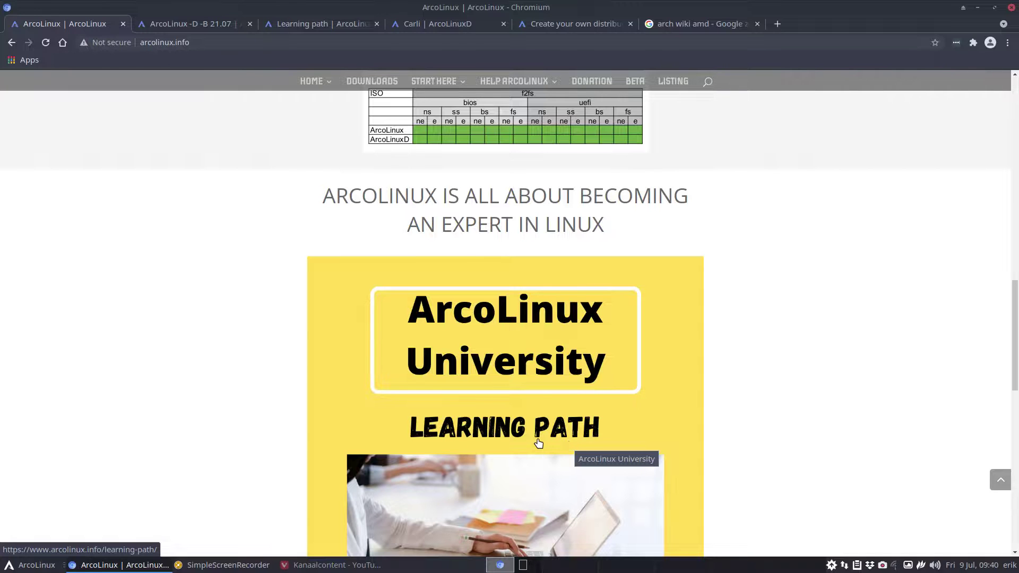
scroll(555, 377, up, 10)
scroll(556, 374, up, 3)
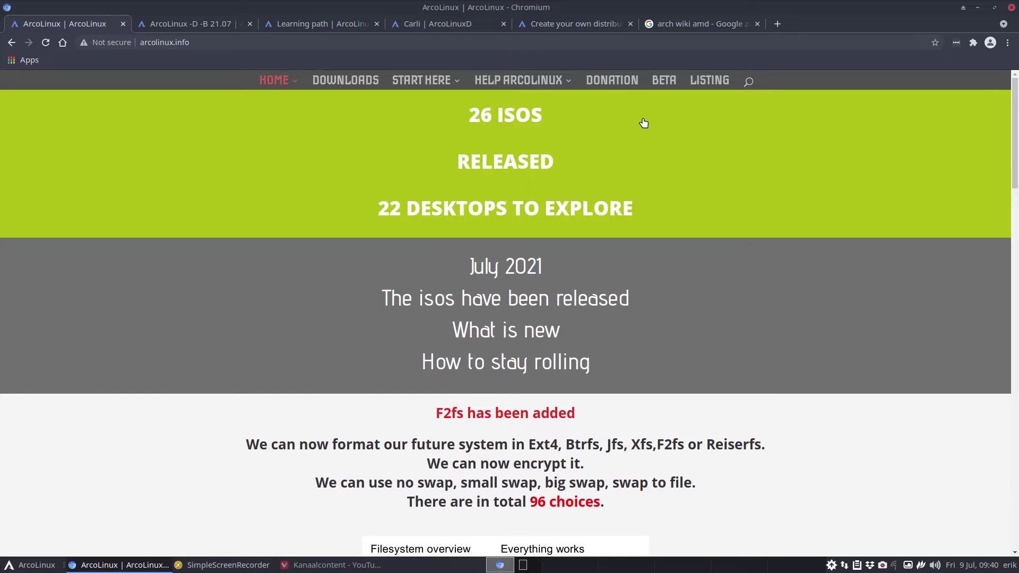
Reopen the DONATION page and accept the cookie notice with Ok
click(612, 81)
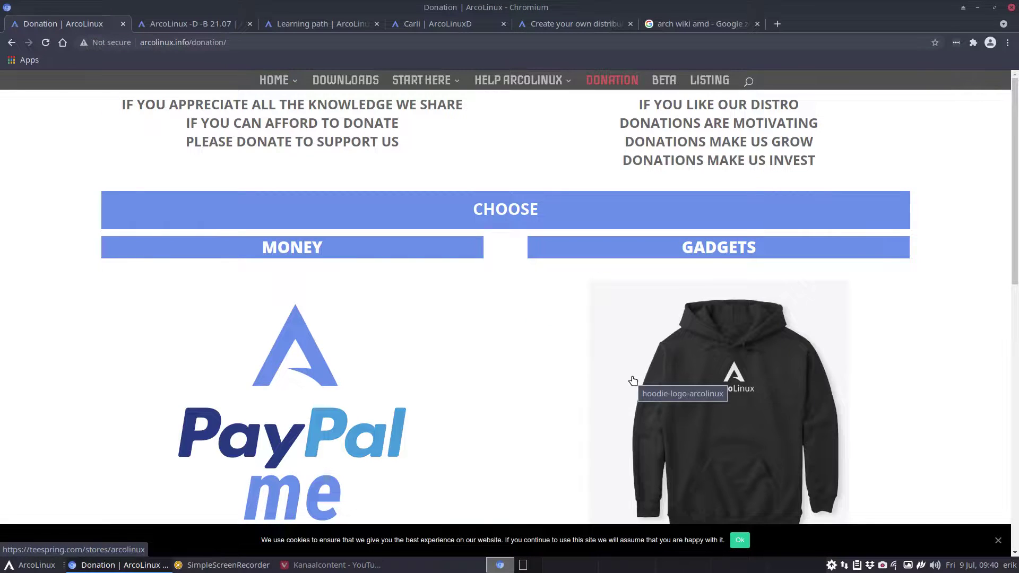
scroll(634, 382, down, 5)
click(740, 541)
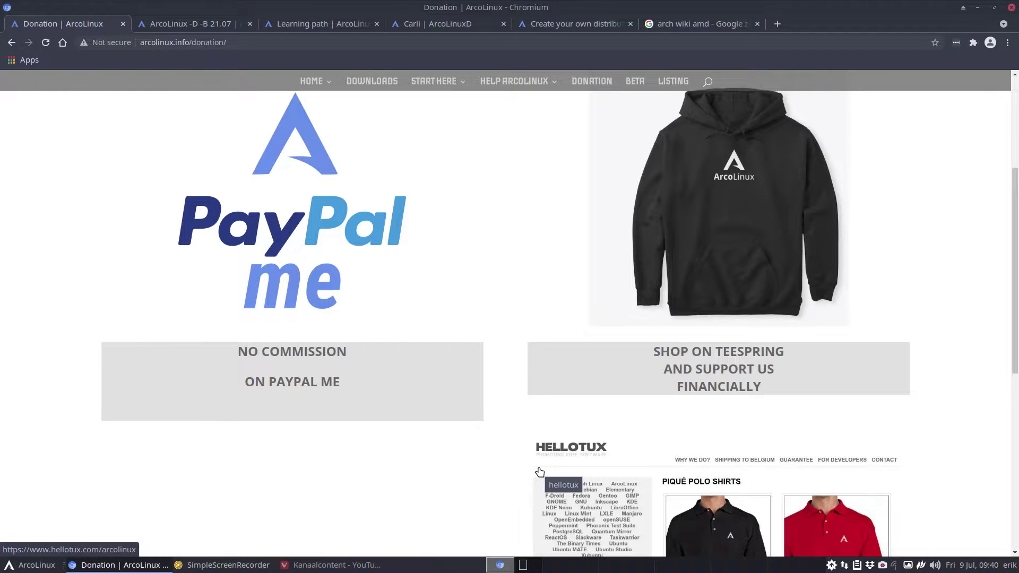
scroll(480, 380, up, 5)
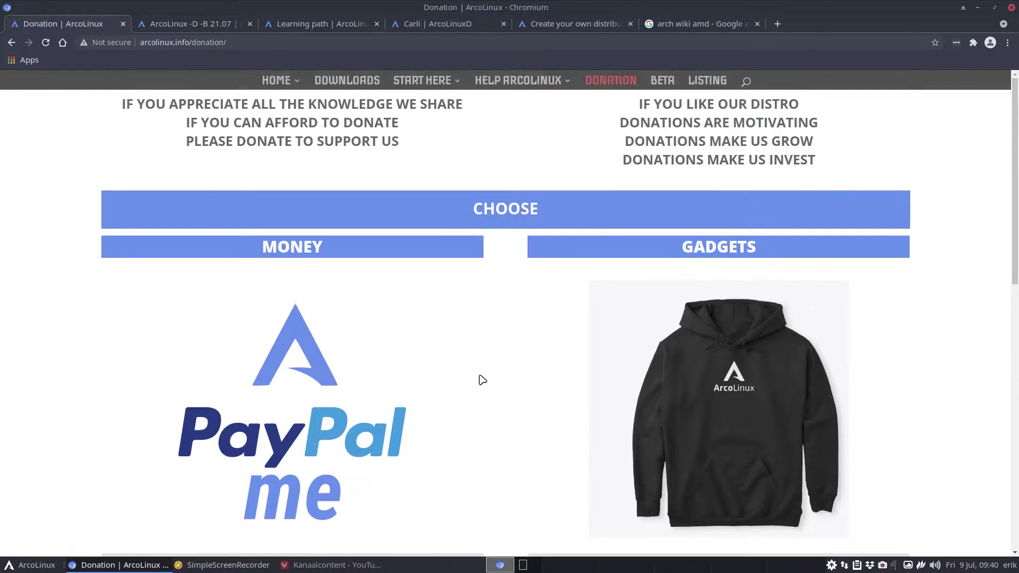